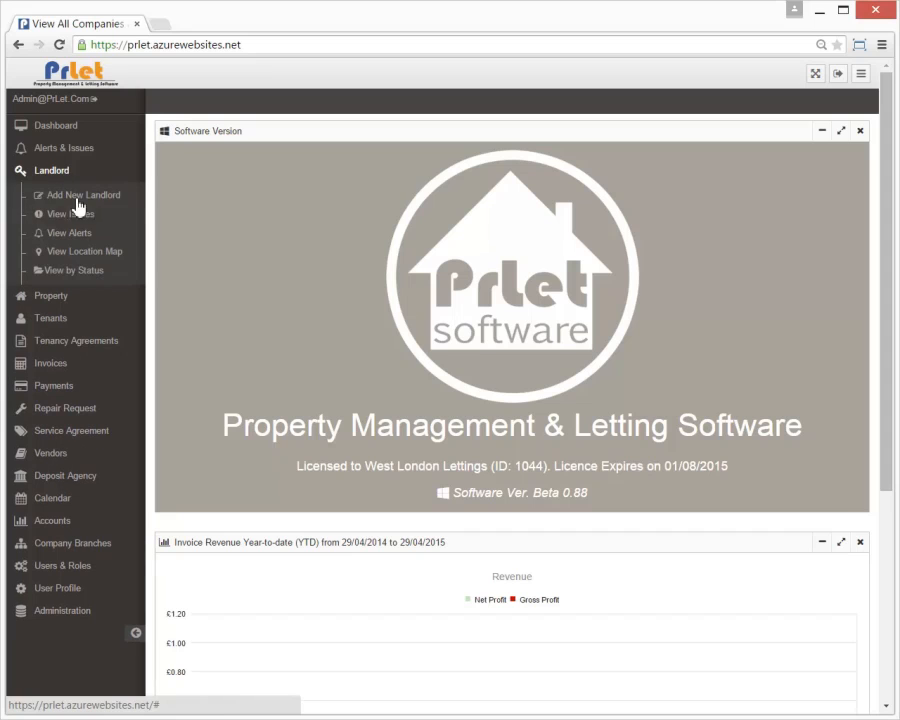
Step: Open the Add New Landlord form from the Landlord menu
click(80, 204)
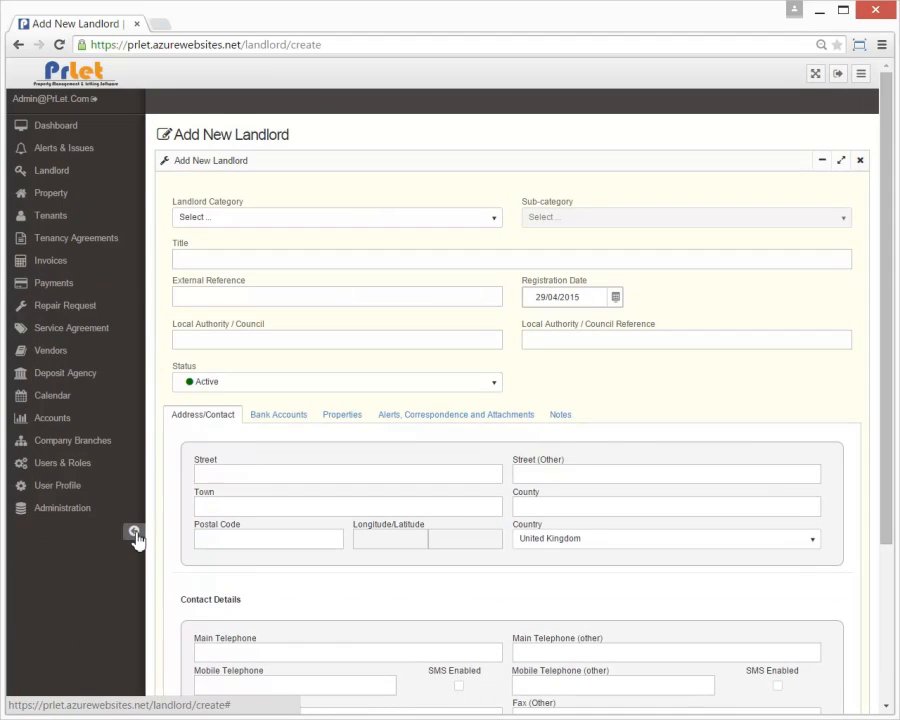
Step: Make the landlord Individual / Family with prefix Mr and enter the first name and surname
click(137, 533)
click(222, 218)
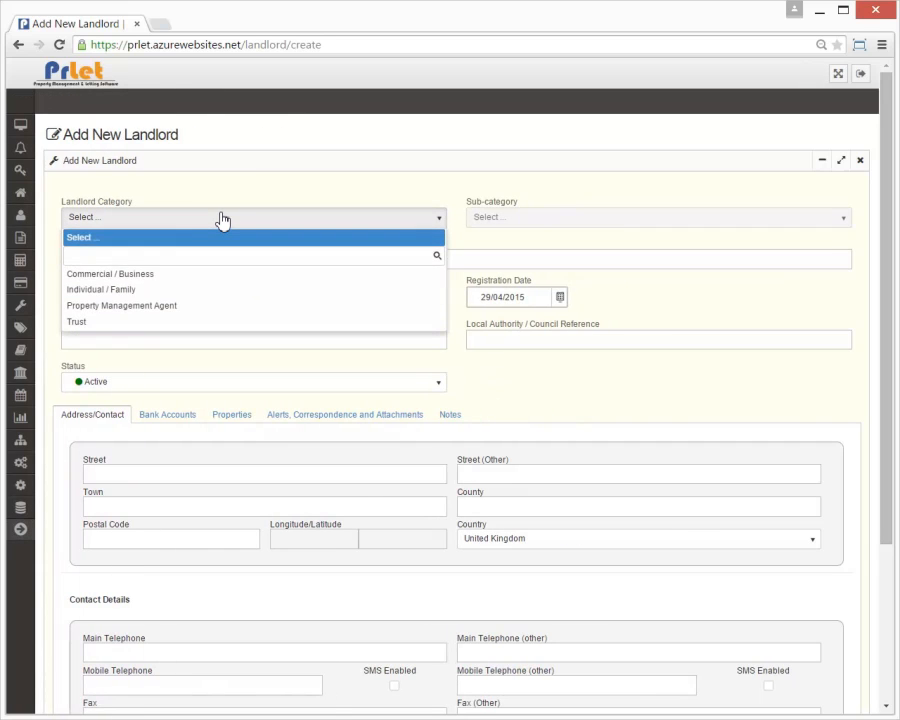
click(132, 293)
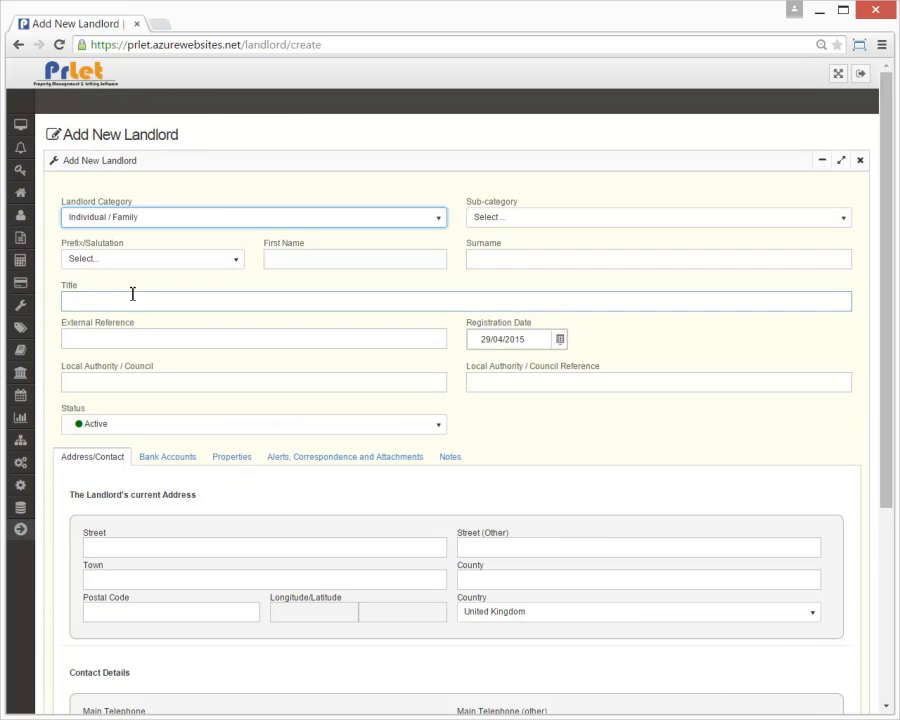
click(162, 271)
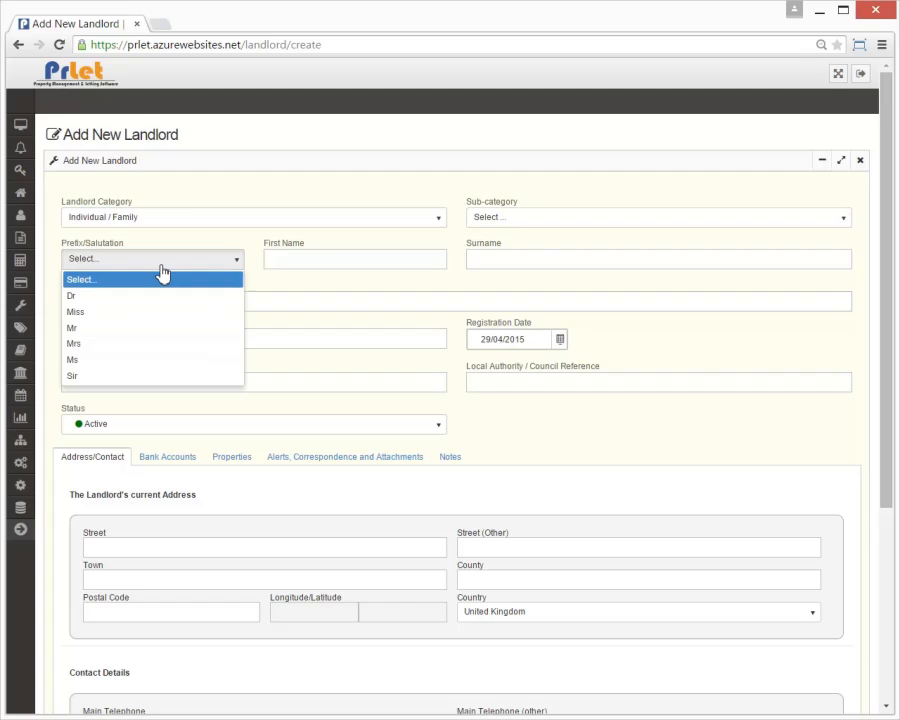
click(108, 328)
click(288, 259)
text(D)
key(Tab)
text(Jone)
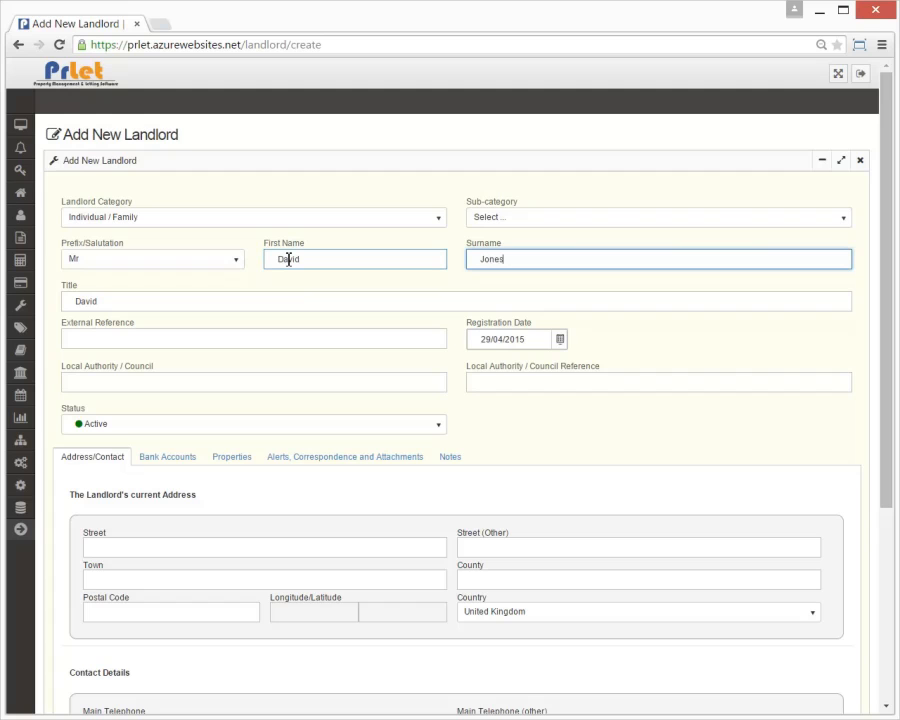
click(566, 418)
Step: Enter the landlord's street, London town, Middlesex county and postcode, then create the landlord
scroll(566, 424, down, 3)
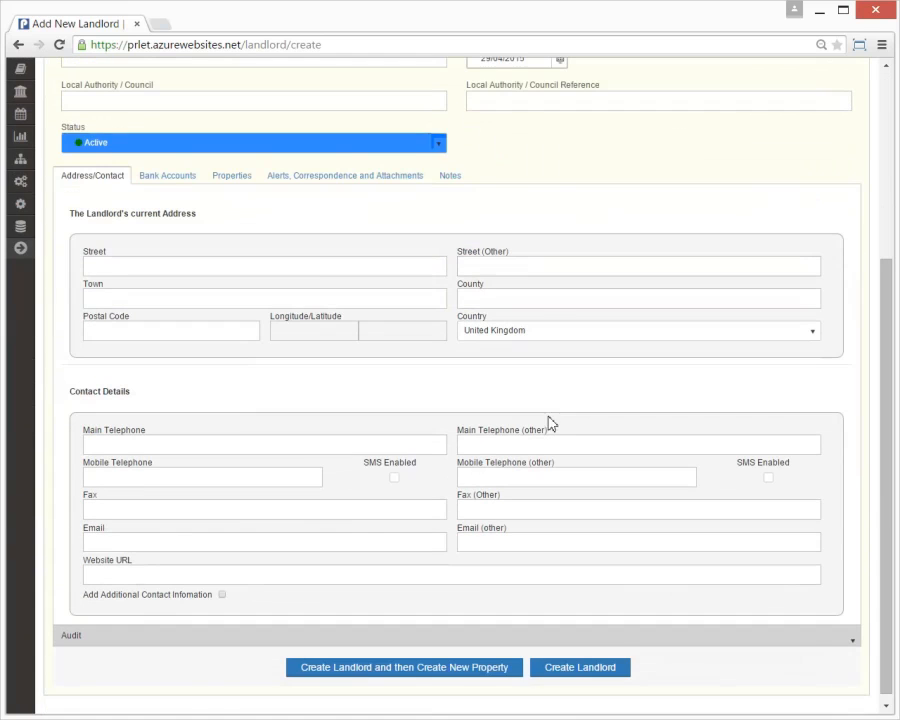
click(310, 268)
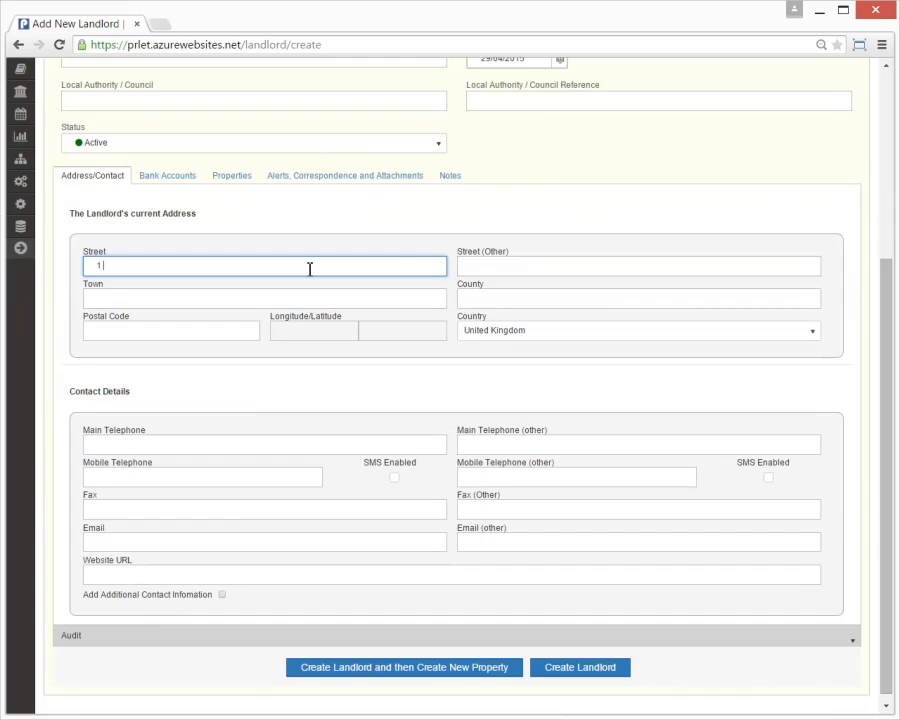
key(Tab)
key(Tab)
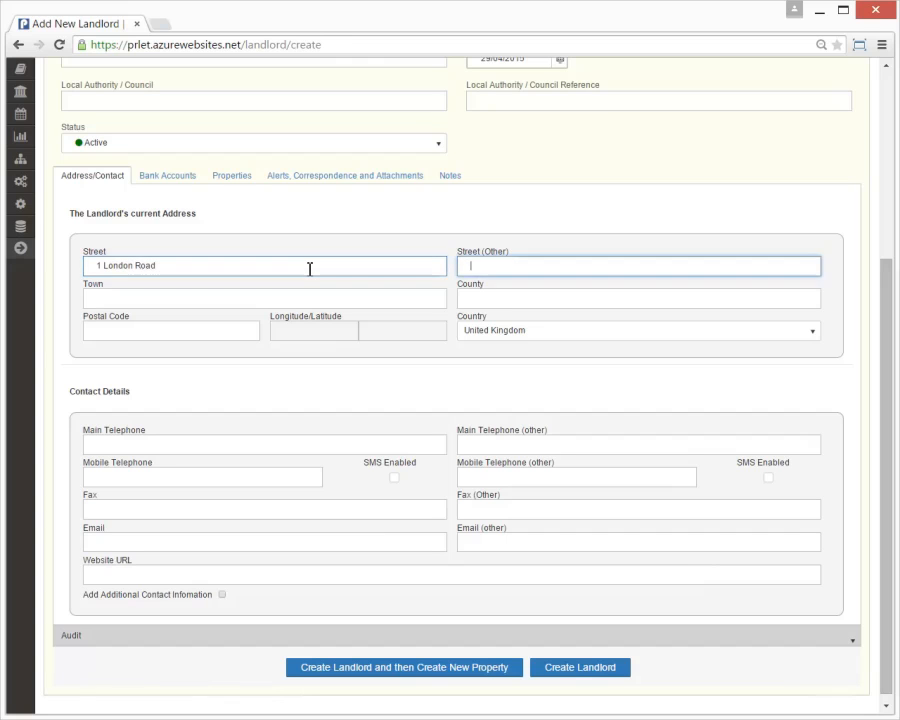
text(London)
key(Tab)
text(M)
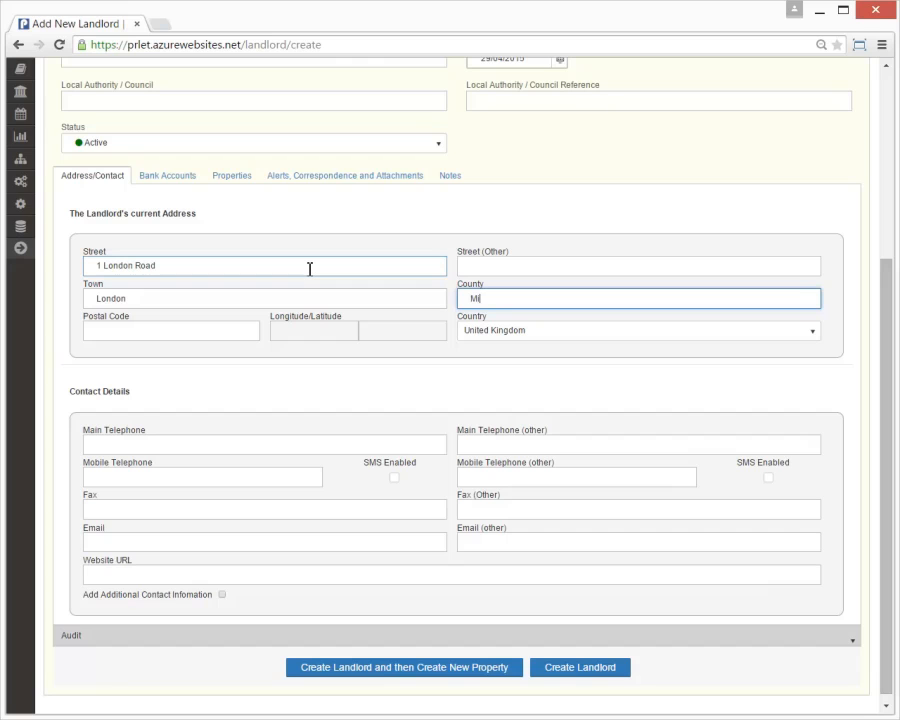
text(iddlesex)
key(Tab)
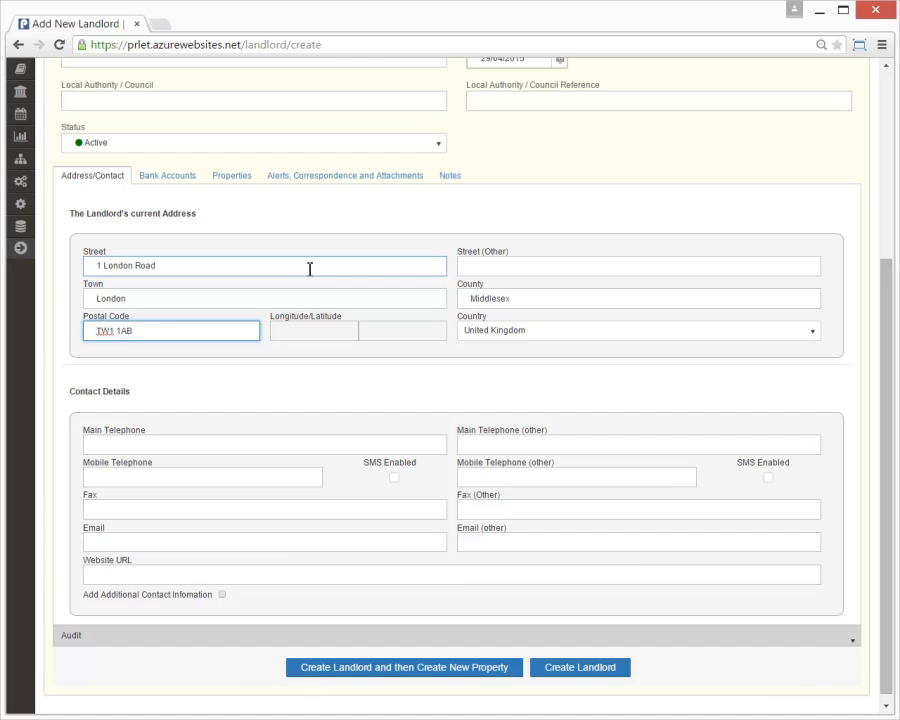
click(400, 388)
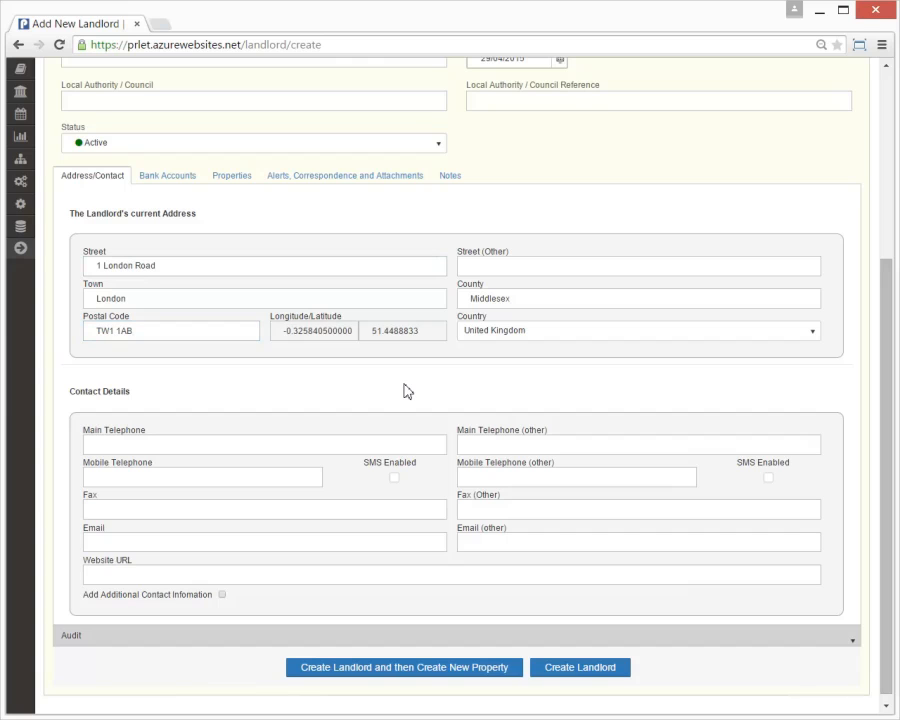
scroll(407, 391, up, 2)
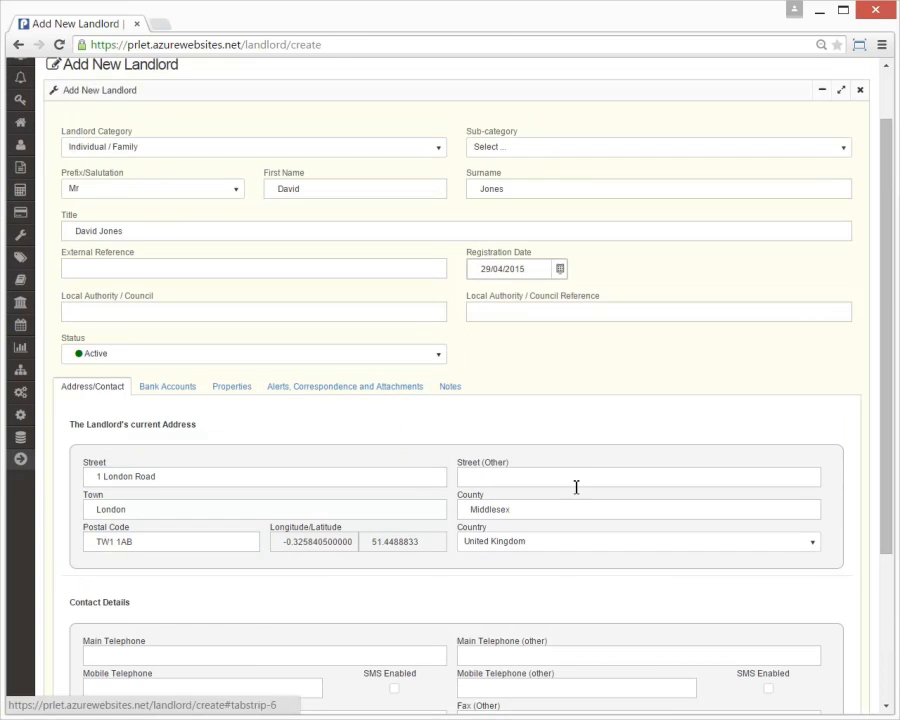
scroll(576, 485, down, 2)
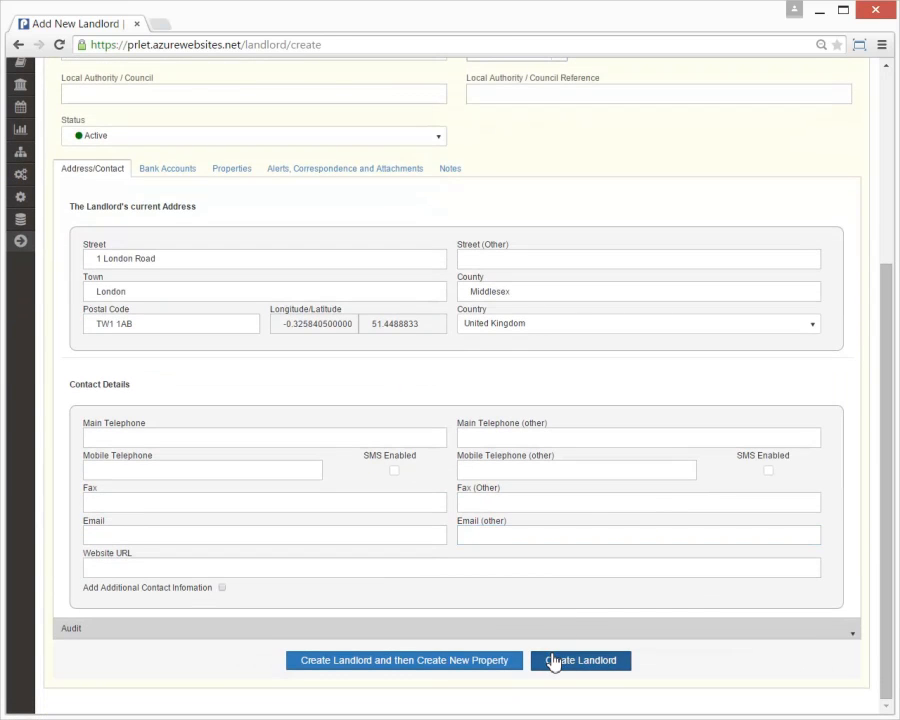
click(553, 660)
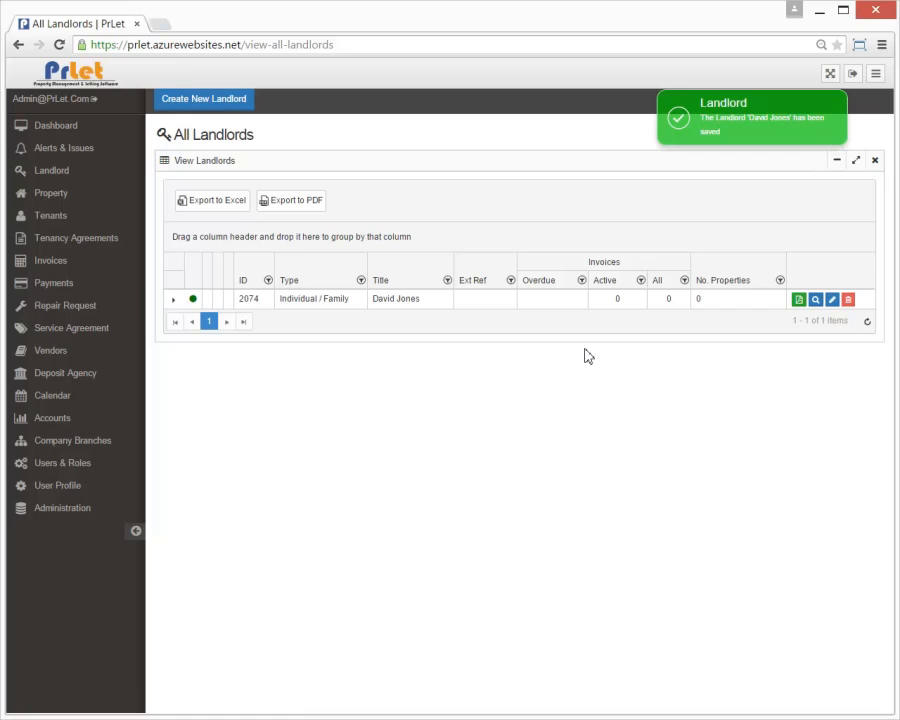
Step: Open a blank Add New Property form from the Property menu
click(60, 195)
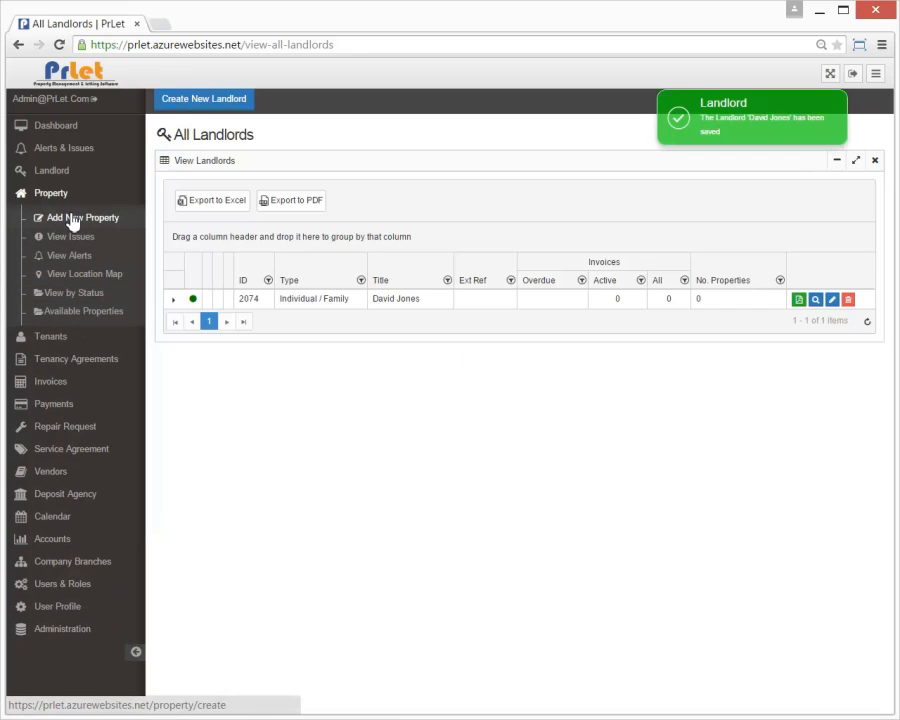
click(72, 219)
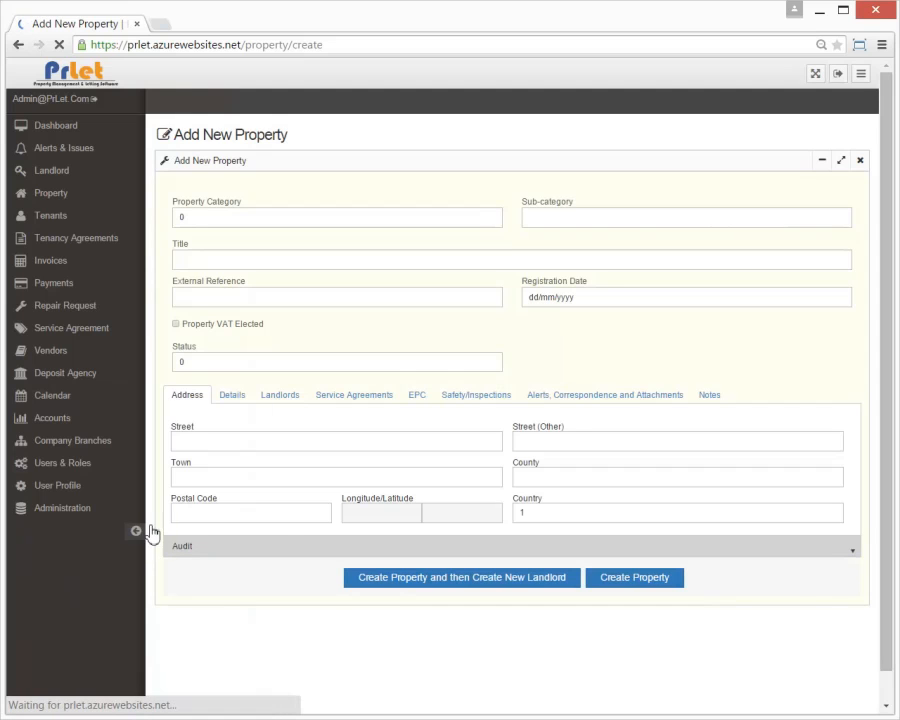
Step: Set the property category to Residential and title it Fortescue House
click(137, 535)
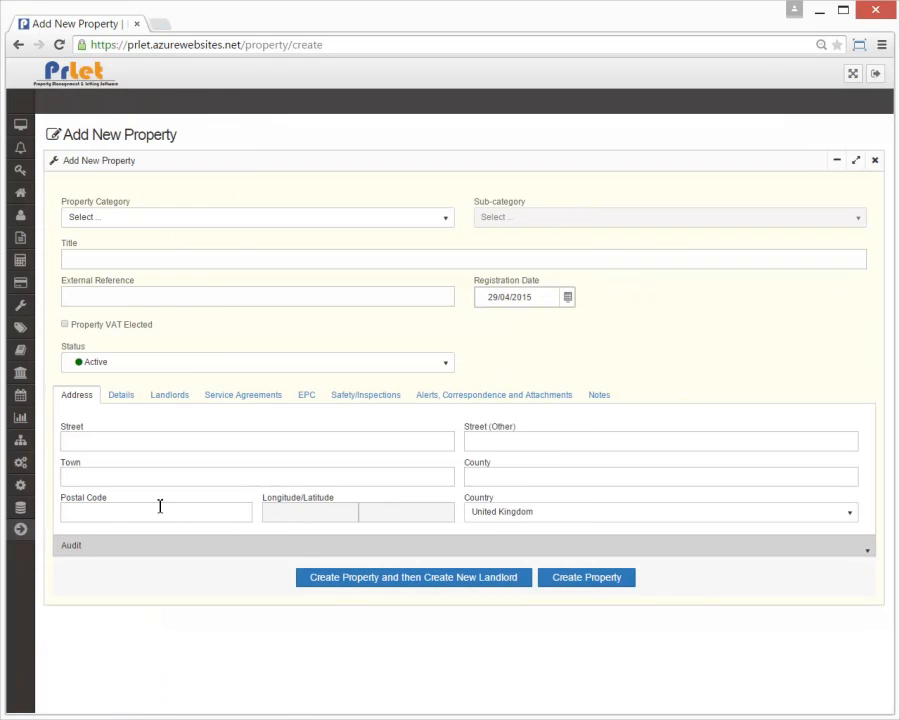
click(244, 221)
click(177, 273)
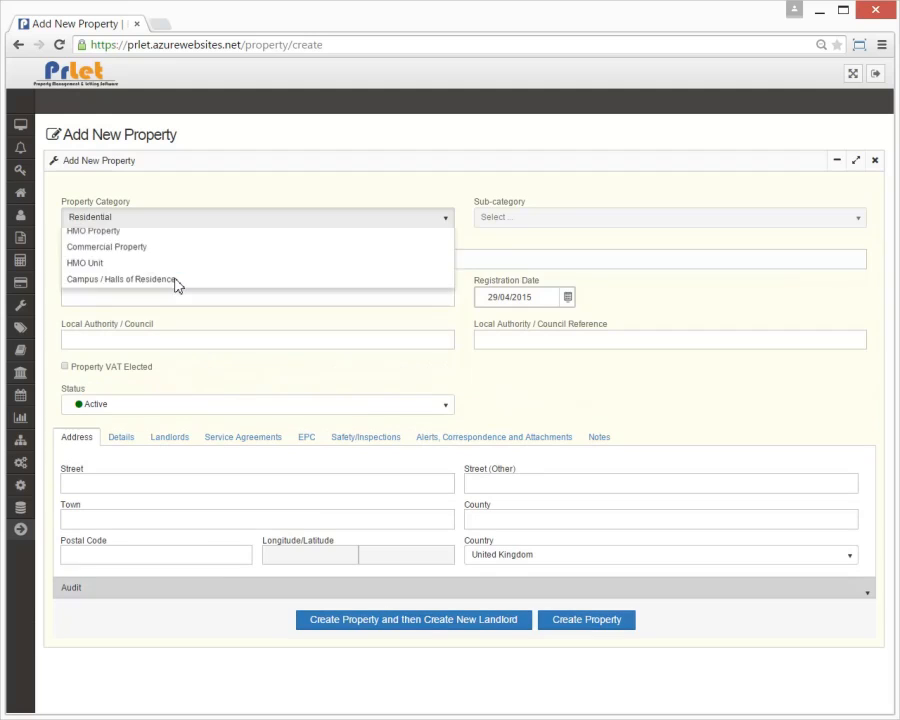
click(188, 264)
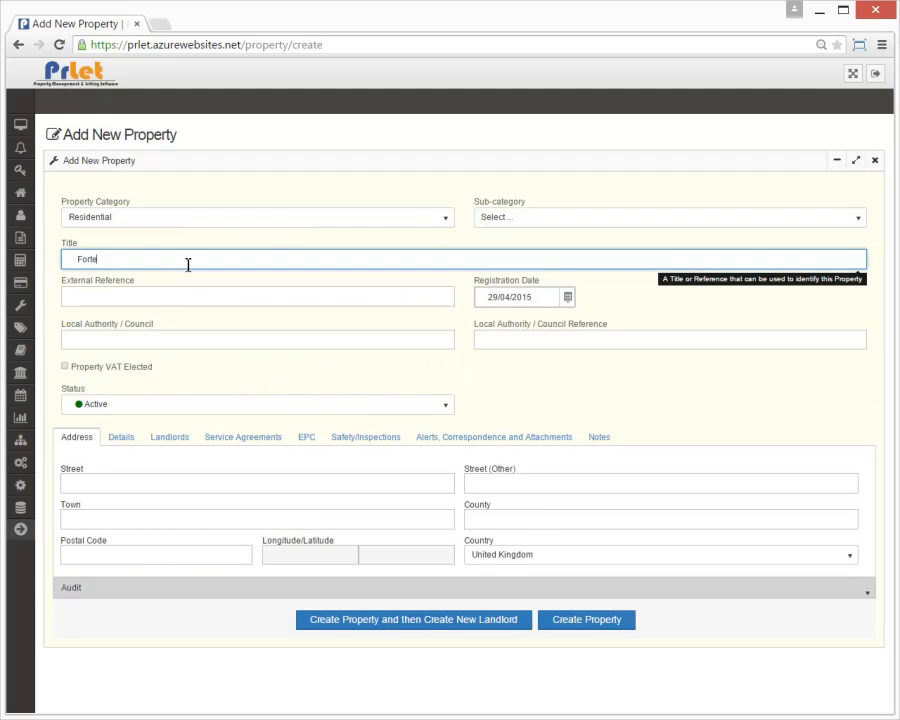
text(Fortescue House)
click(540, 376)
Step: Enter the Hanworth, Middlesex address with TW13 postcode and show the Landlords section
click(498, 490)
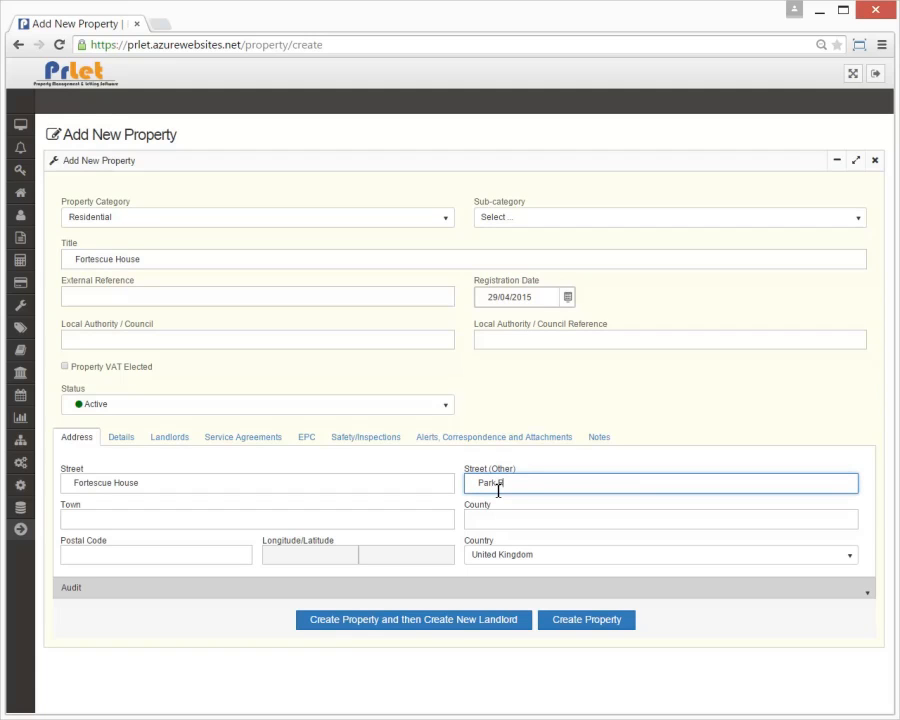
key(Tab)
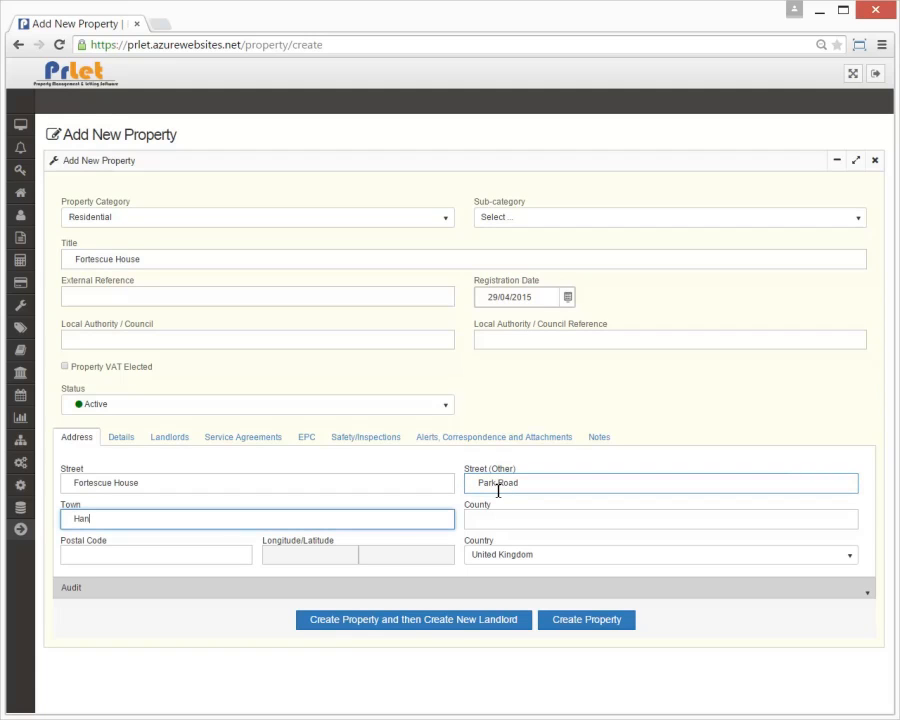
text(Hanworth)
key(Tab)
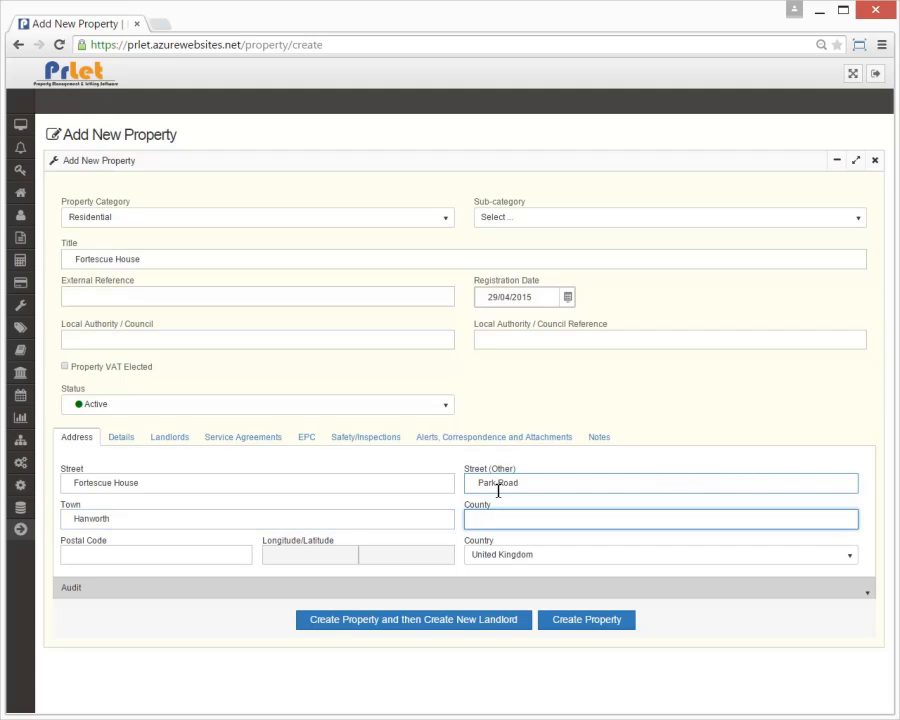
text(Middlesex)
key(Tab)
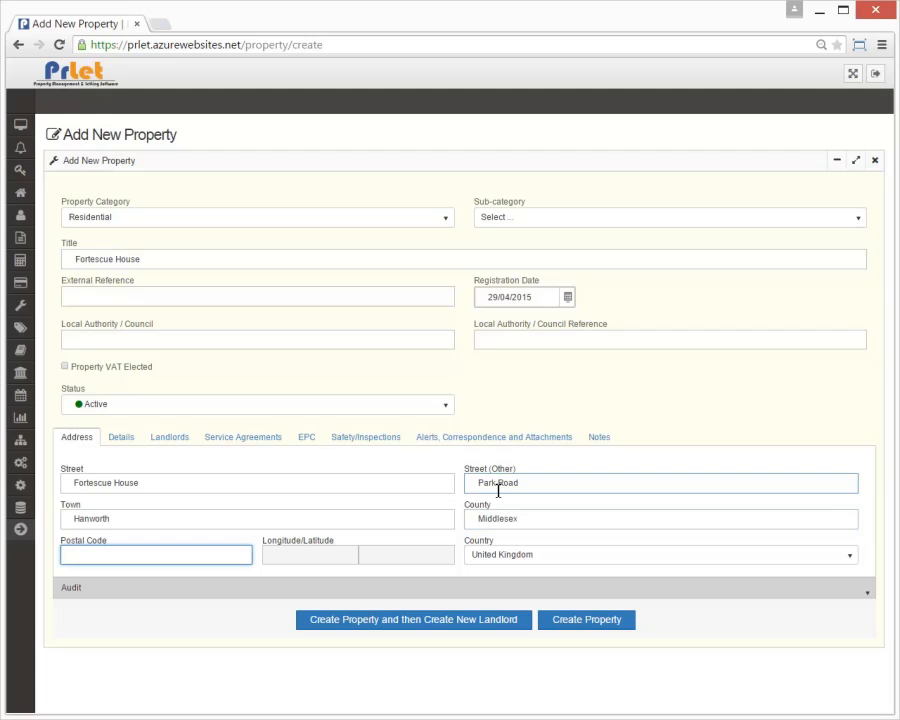
text(TW13 6PN)
click(170, 442)
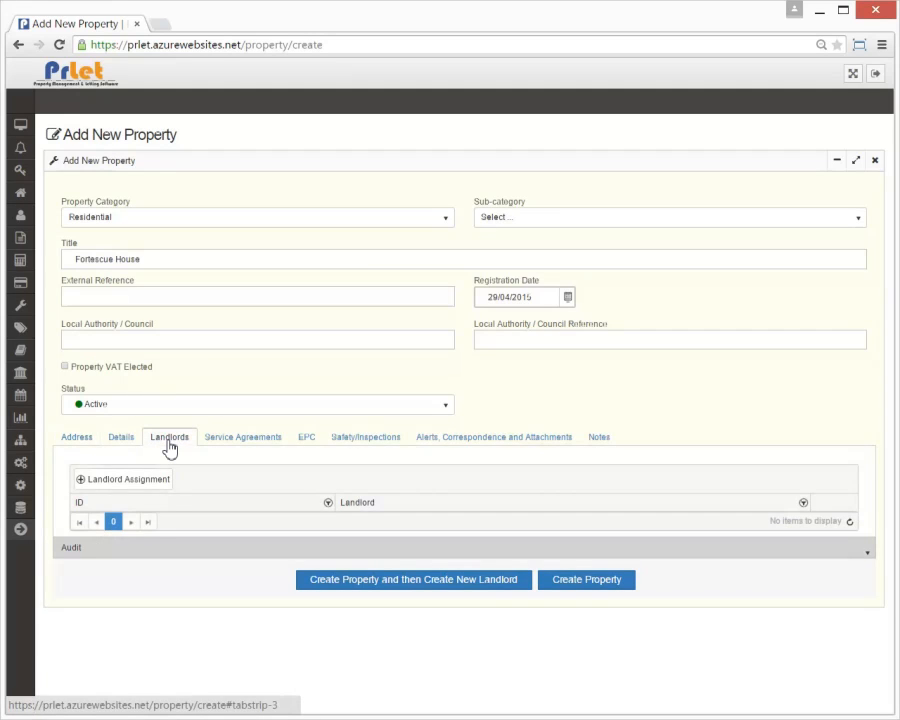
Step: Assign the newly created landlord to Fortescue House and create the property
click(146, 482)
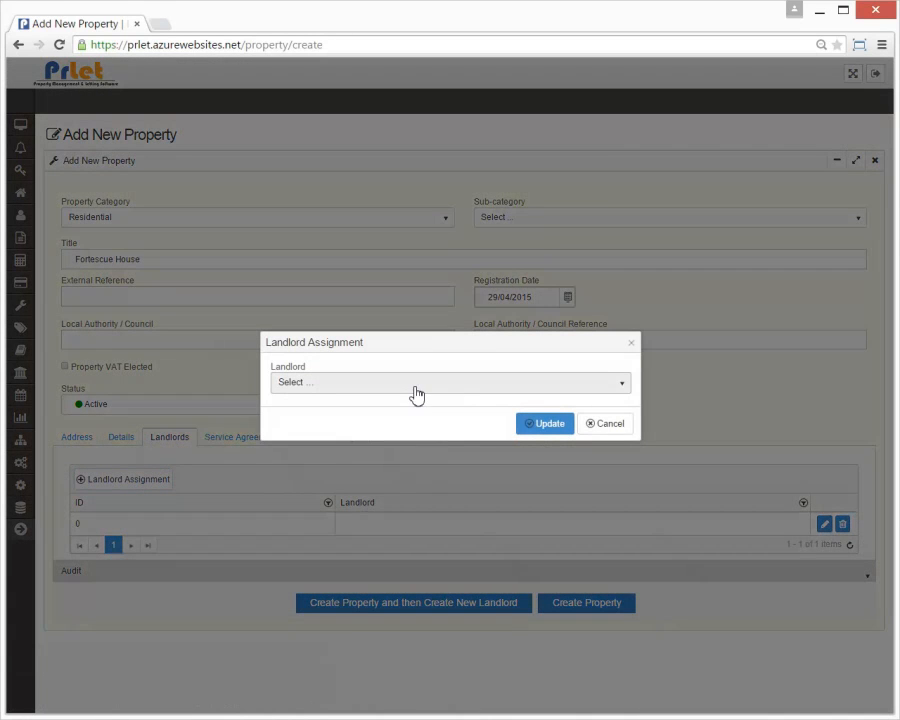
click(416, 390)
click(392, 442)
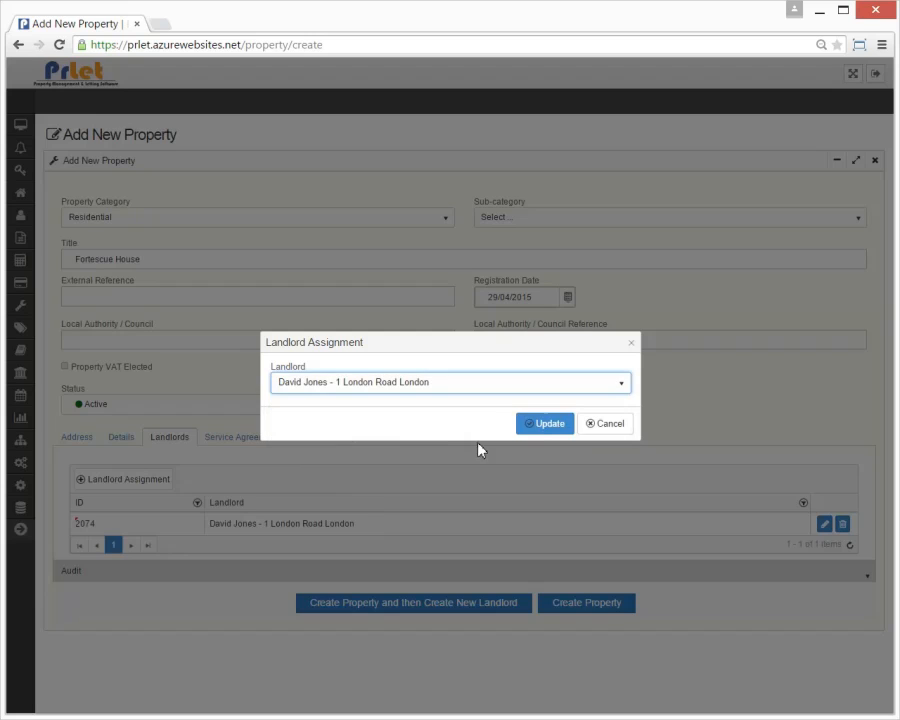
click(540, 424)
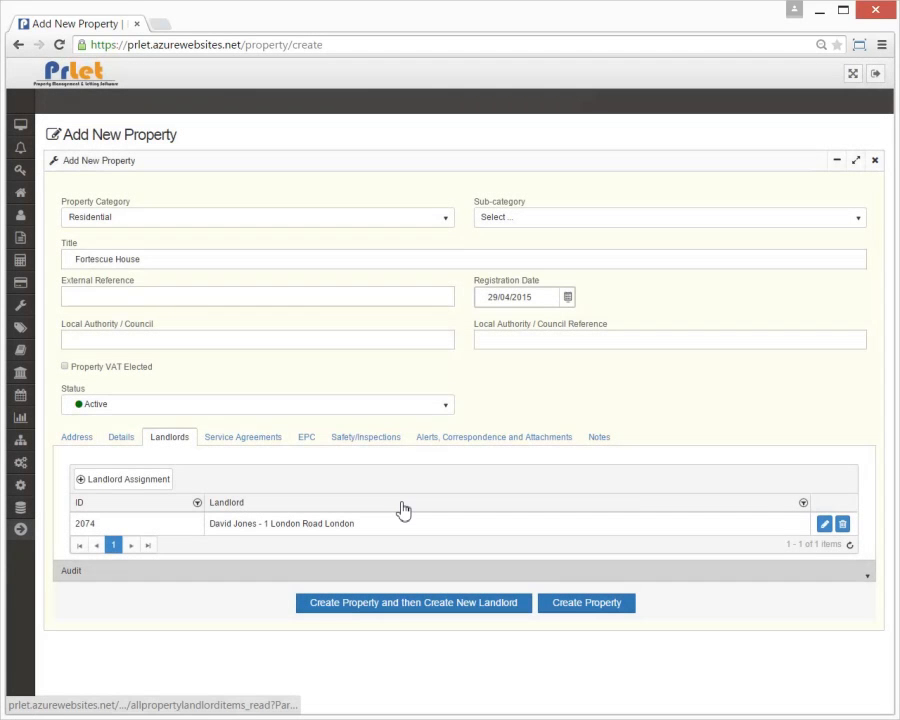
click(577, 605)
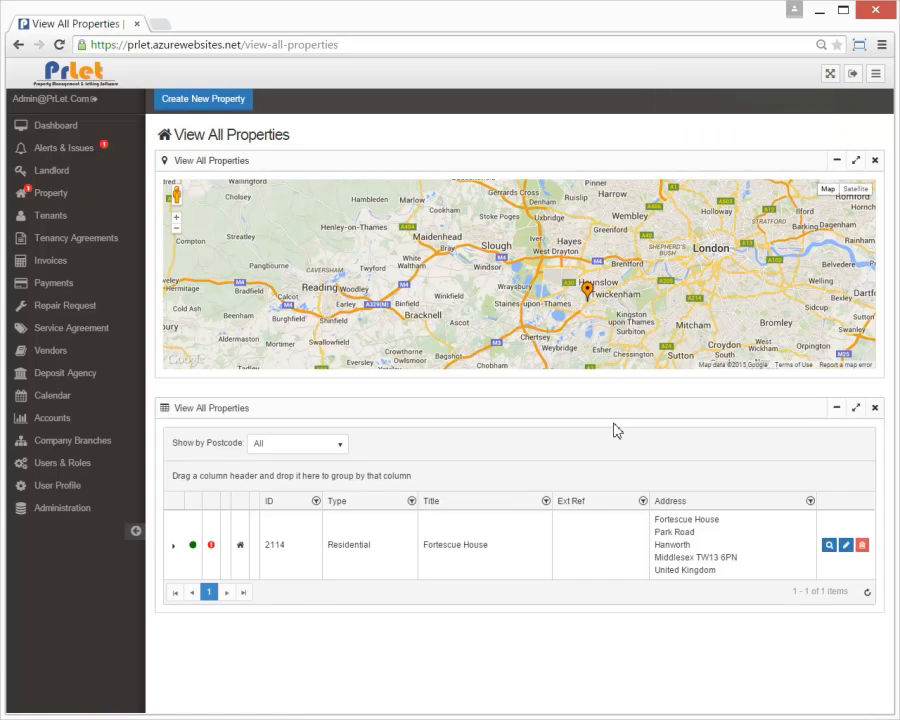
Step: Give Fortescue House an A Rated EPC with no concern flagged and update the property
click(845, 545)
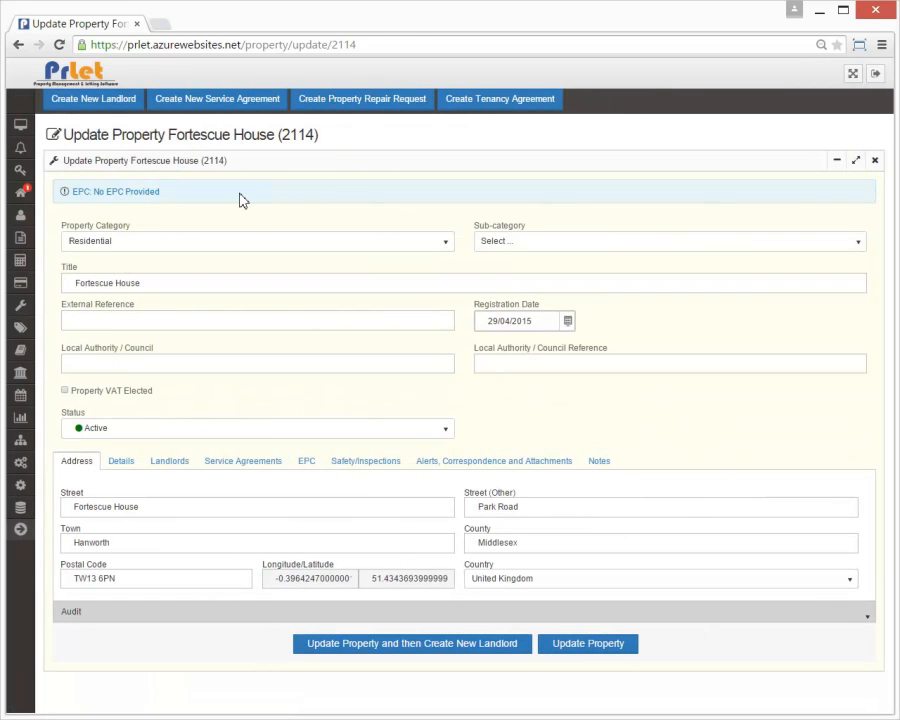
click(310, 466)
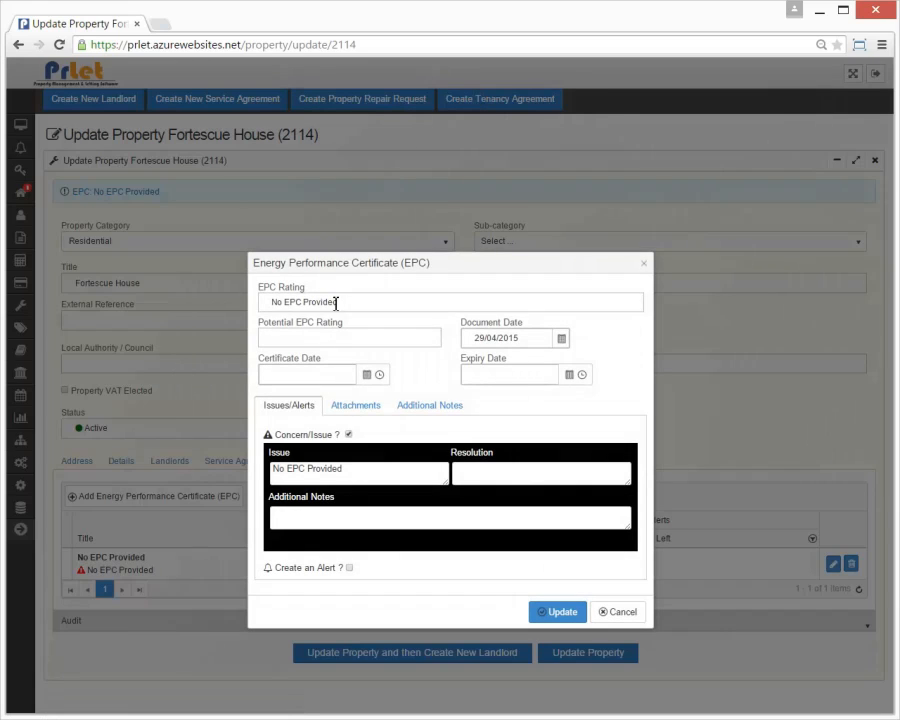
drag(346, 300, 265, 297)
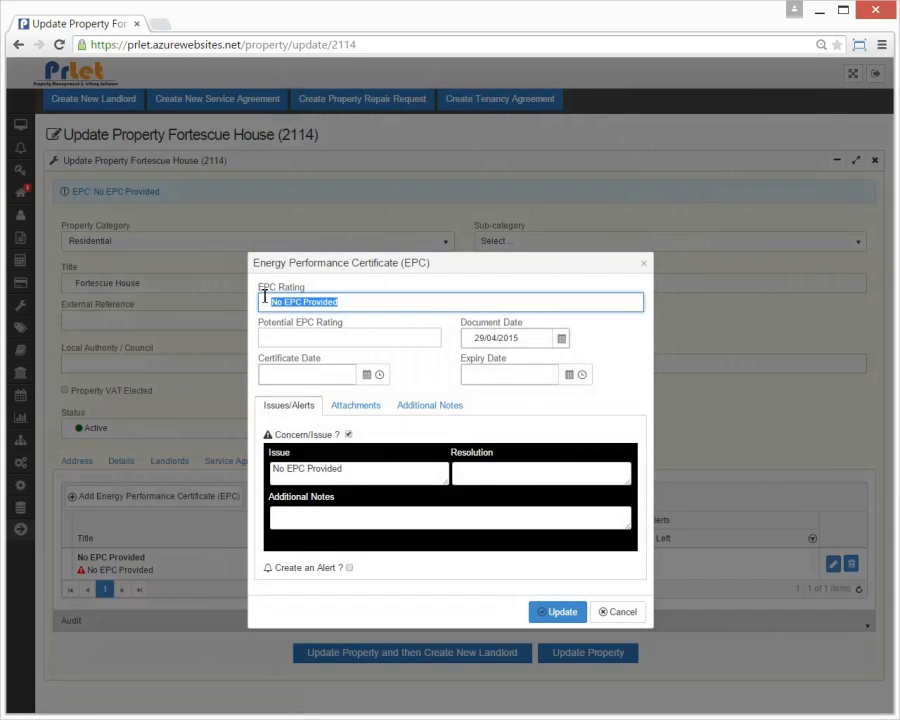
text(A Rated)
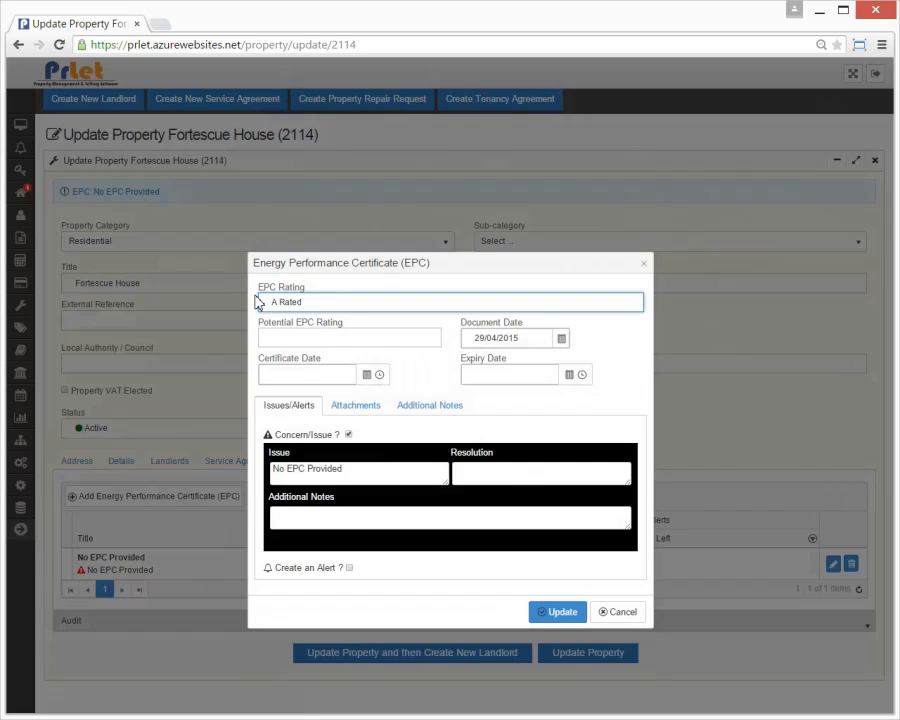
click(348, 434)
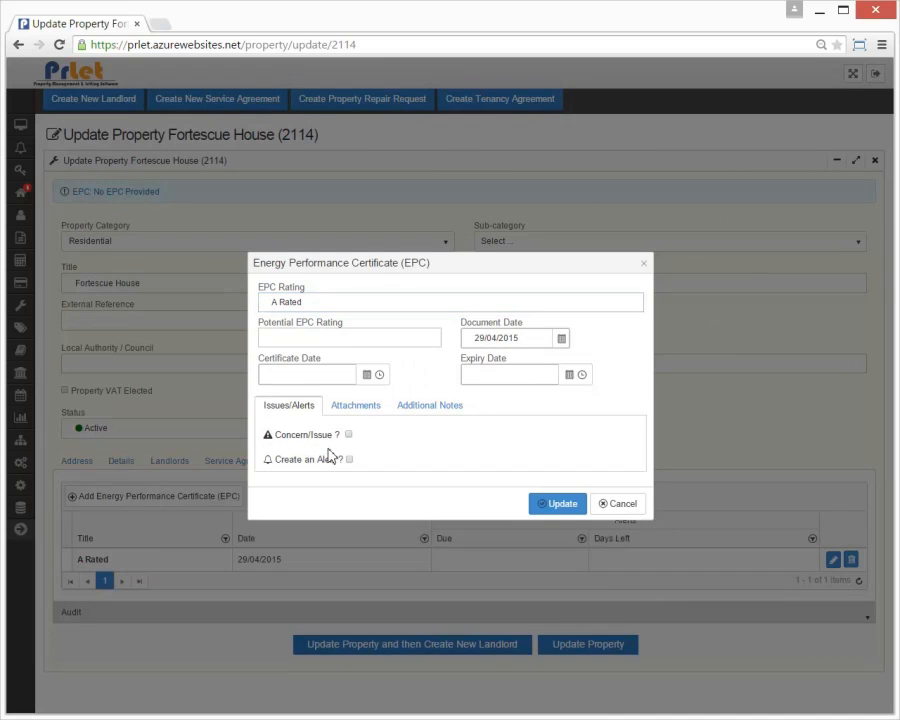
click(566, 502)
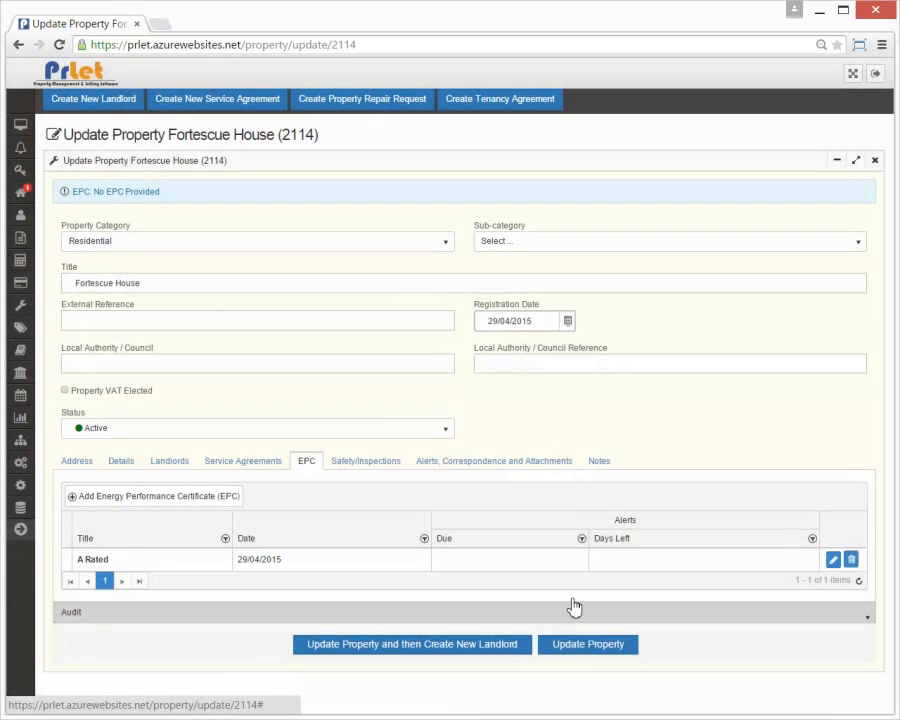
click(597, 652)
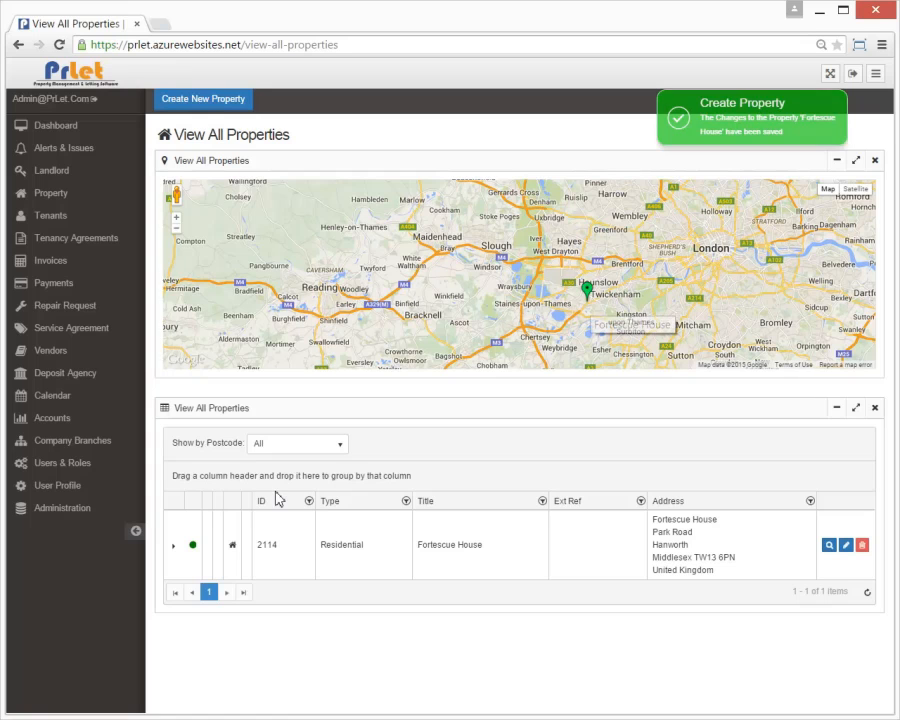
Step: Check Fortescue House's linked landlord, then go to Add New Tenant
click(174, 545)
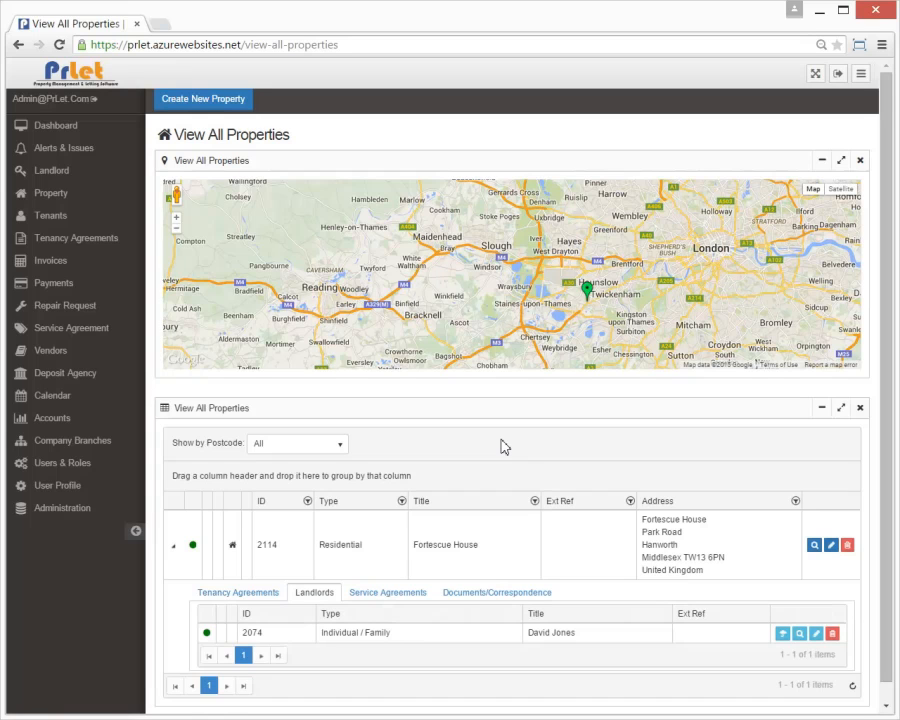
click(48, 217)
click(80, 242)
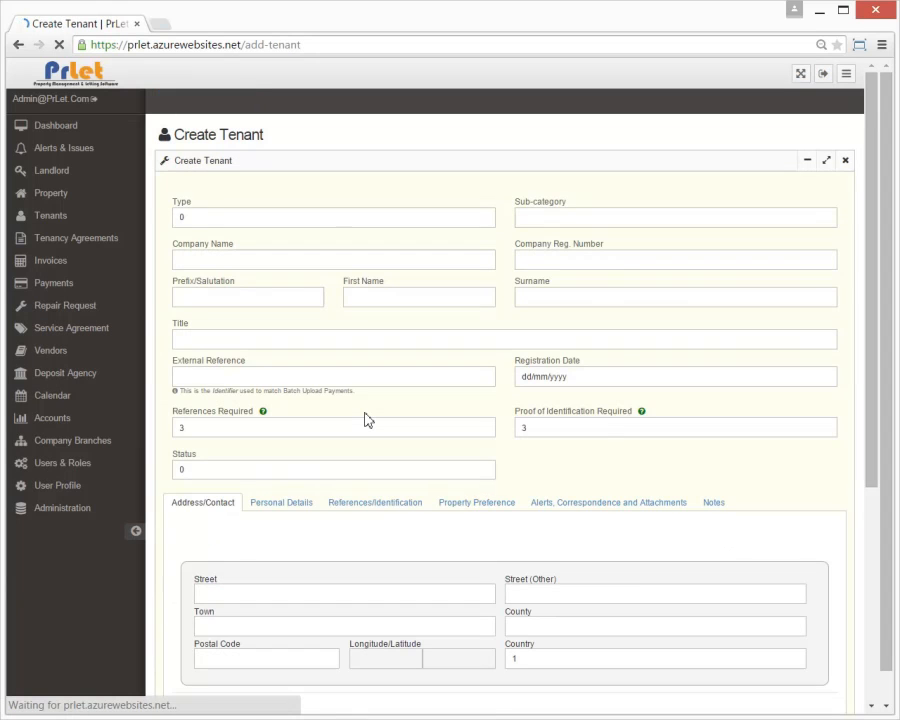
Step: Make the tenant an Individual with prefix Mrs and enter the first name and surname
click(136, 531)
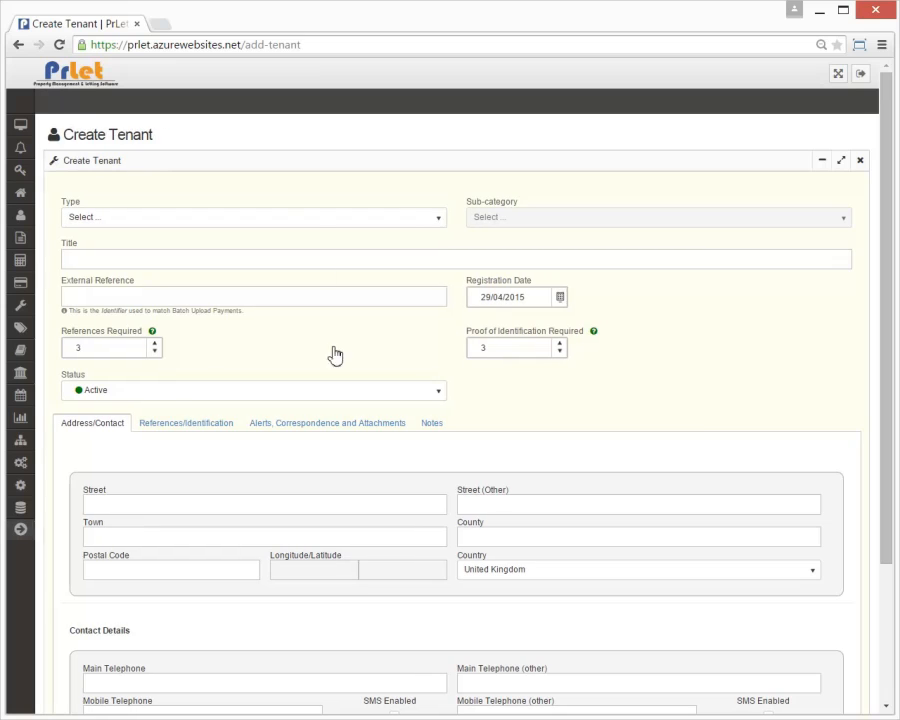
click(324, 232)
click(184, 292)
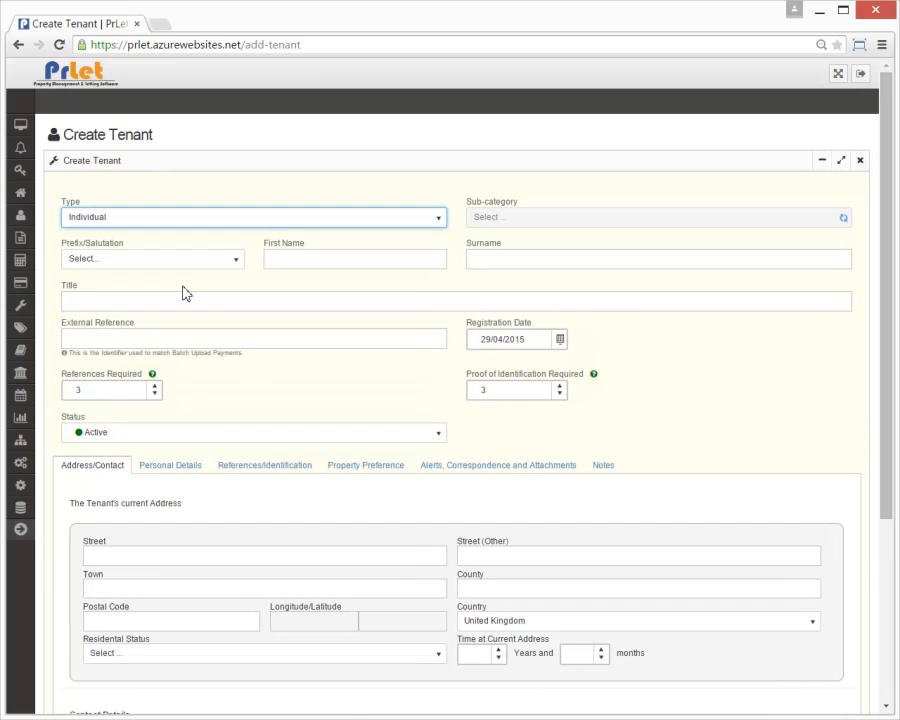
click(184, 262)
click(112, 344)
click(305, 261)
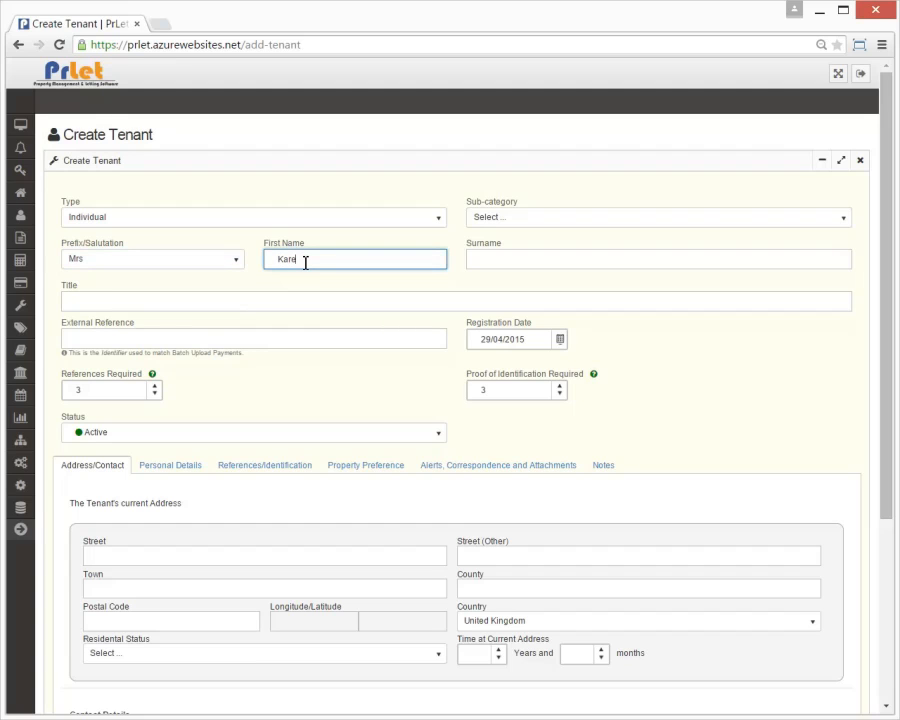
key(Tab)
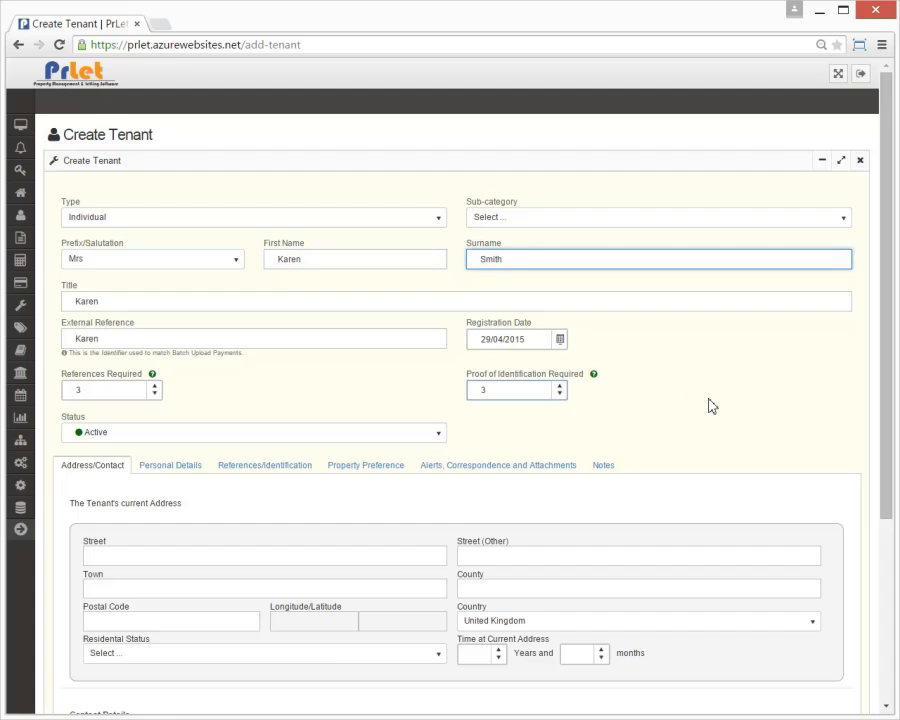
key(Tab)
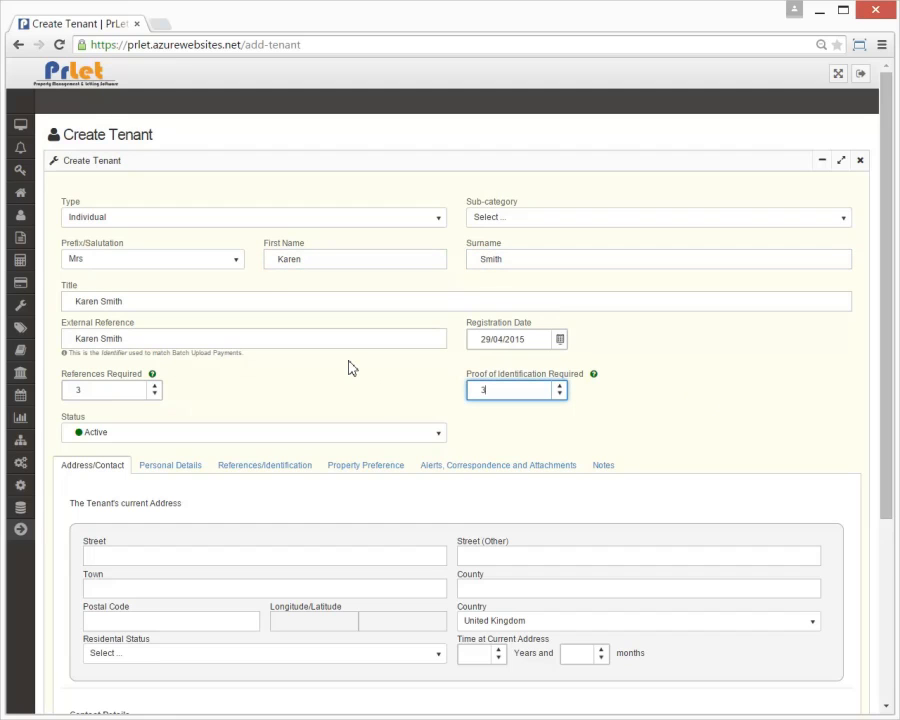
scroll(349, 368, down, 2)
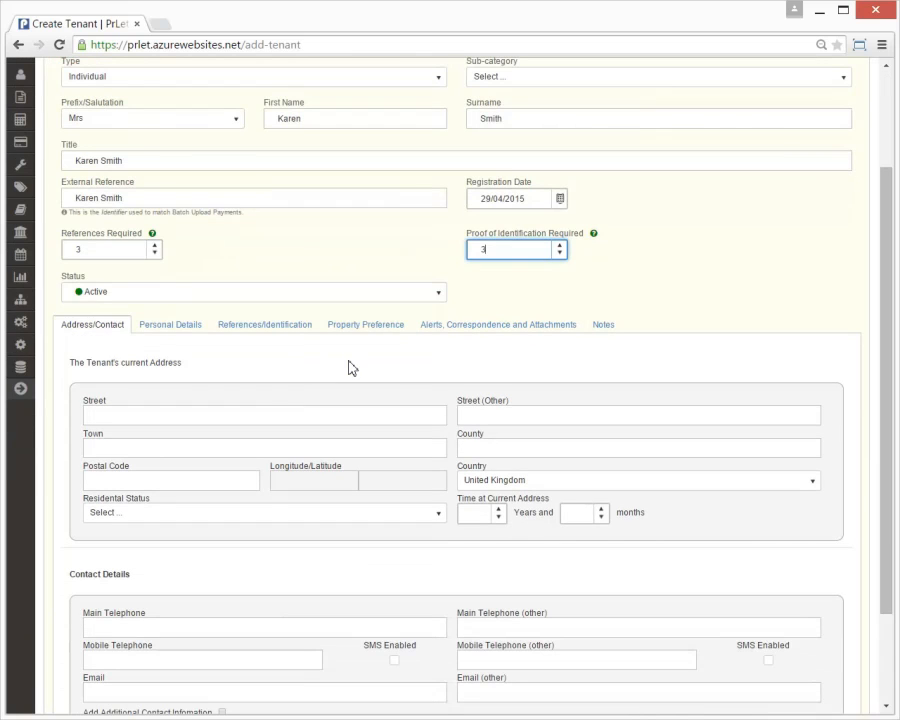
Step: Set references and proof of ID to 0 and enter the tenant's current Middlesex address and postcode
click(284, 415)
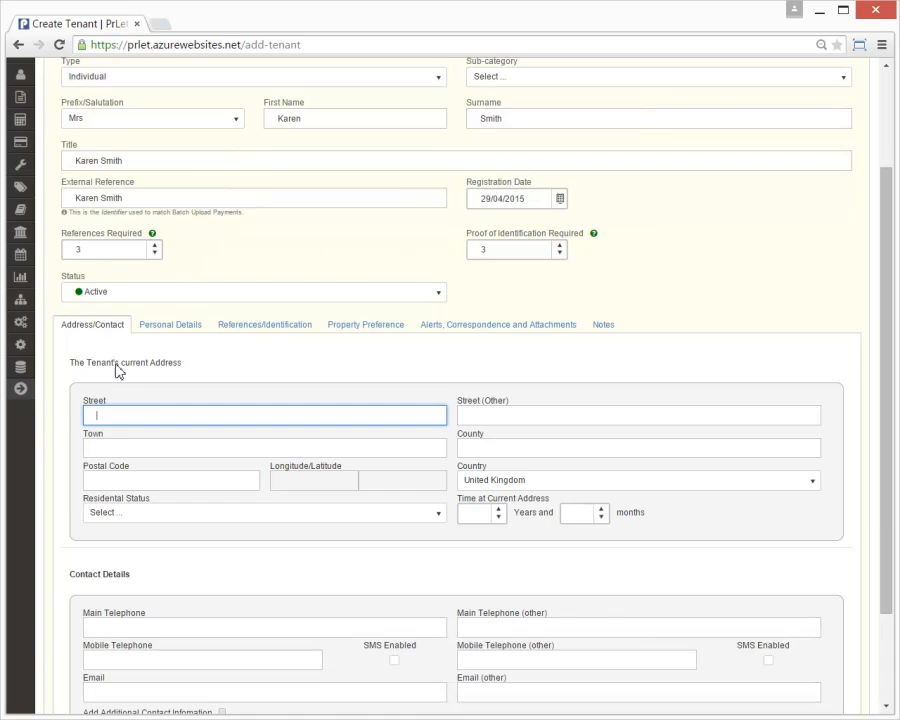
drag(104, 246, 56, 246)
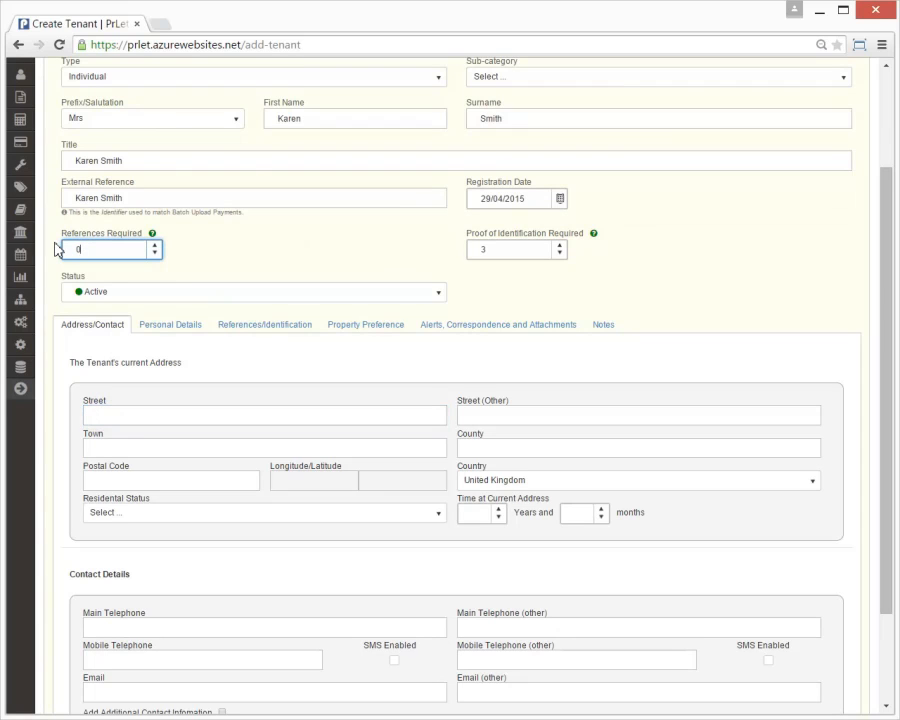
drag(510, 250, 444, 258)
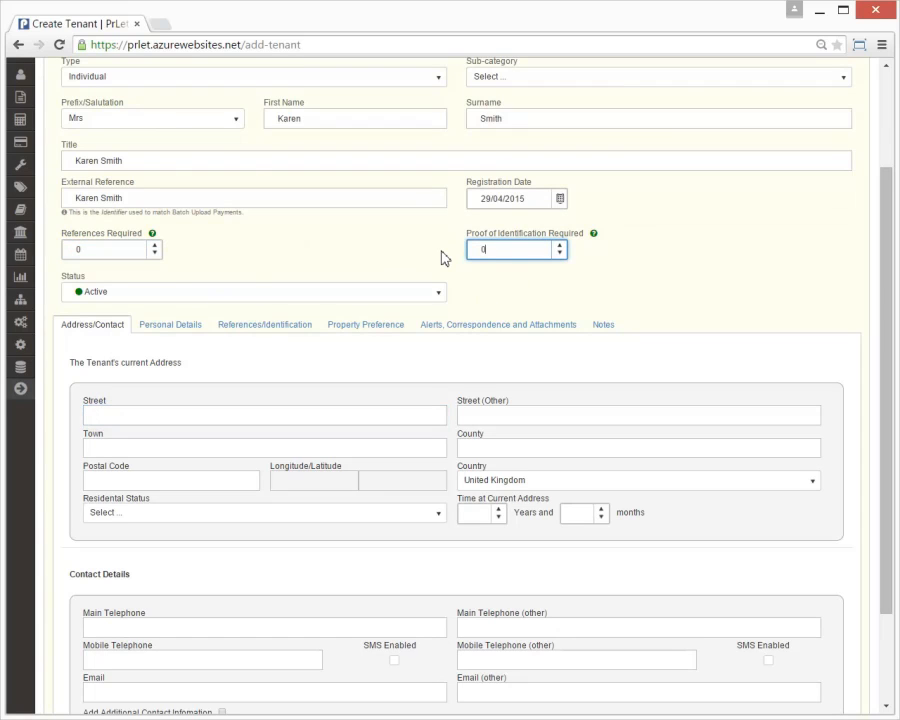
click(334, 415)
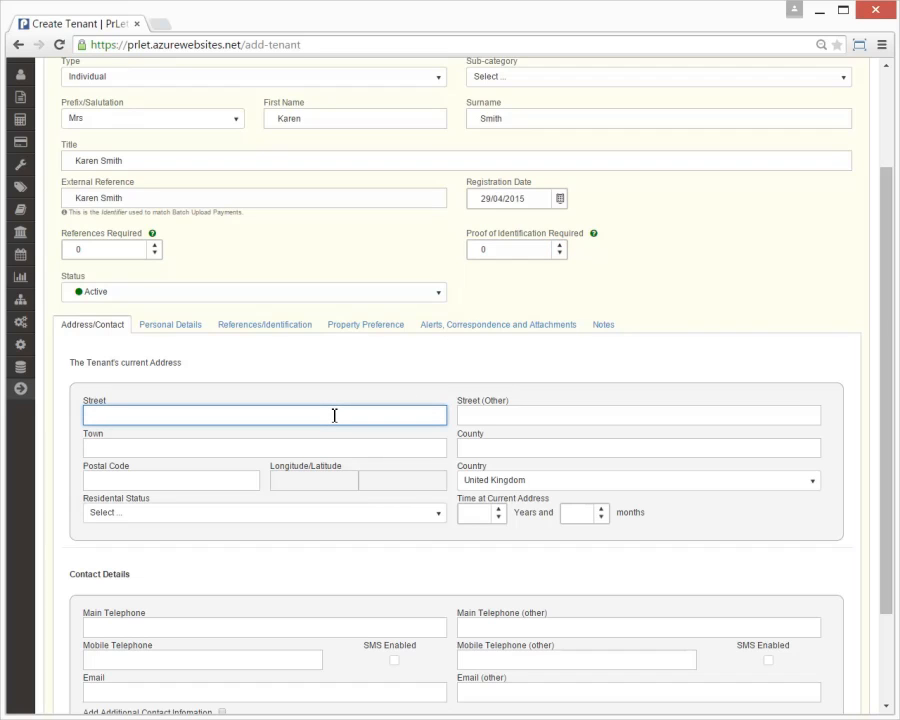
key(Tab)
key(Tab)
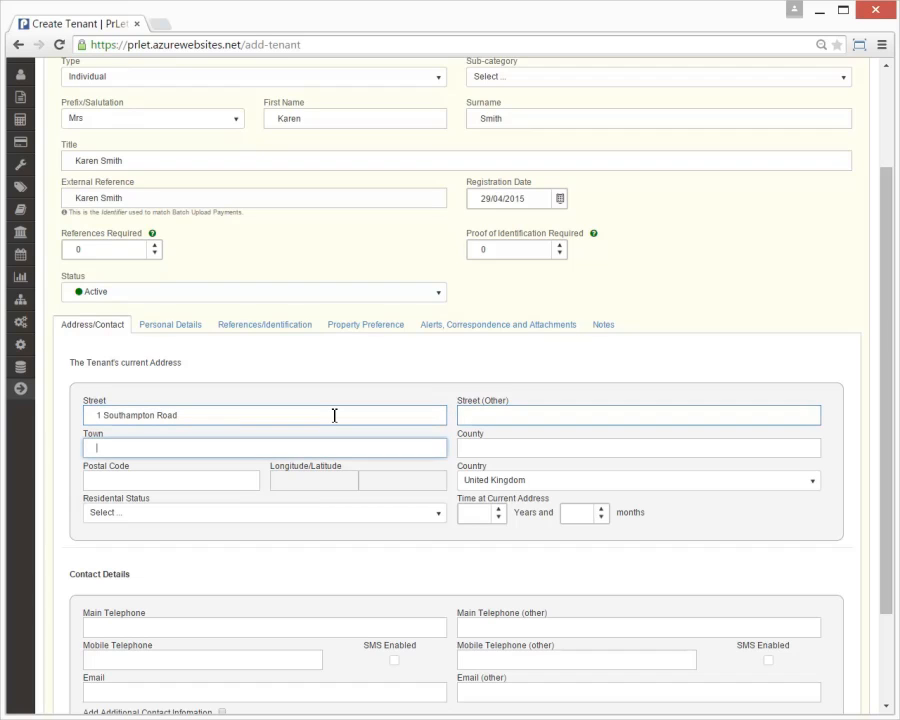
text(Hounslow)
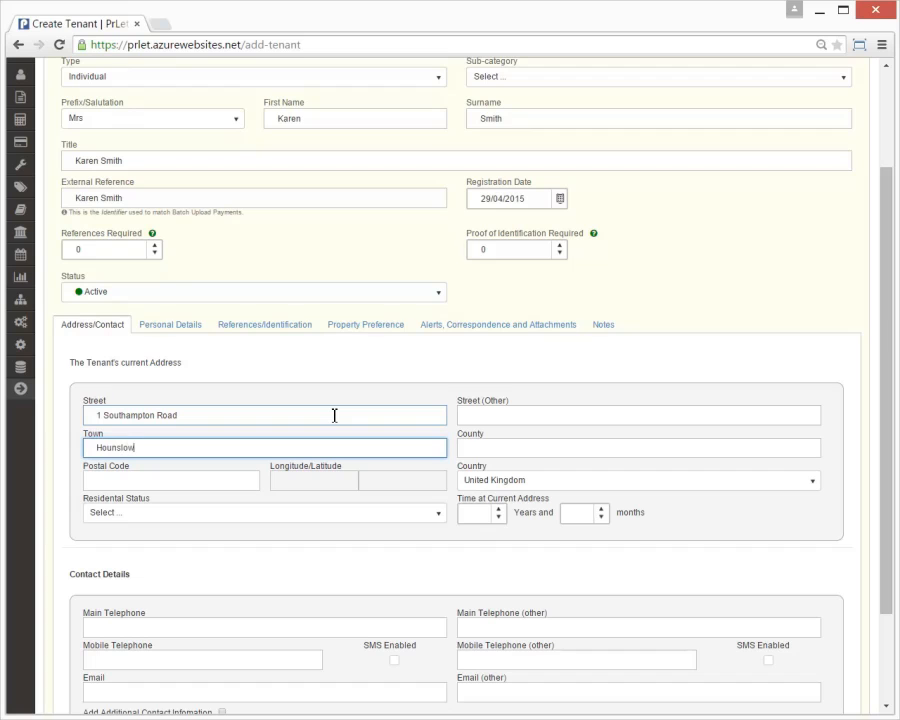
key(Tab)
text(Mi)
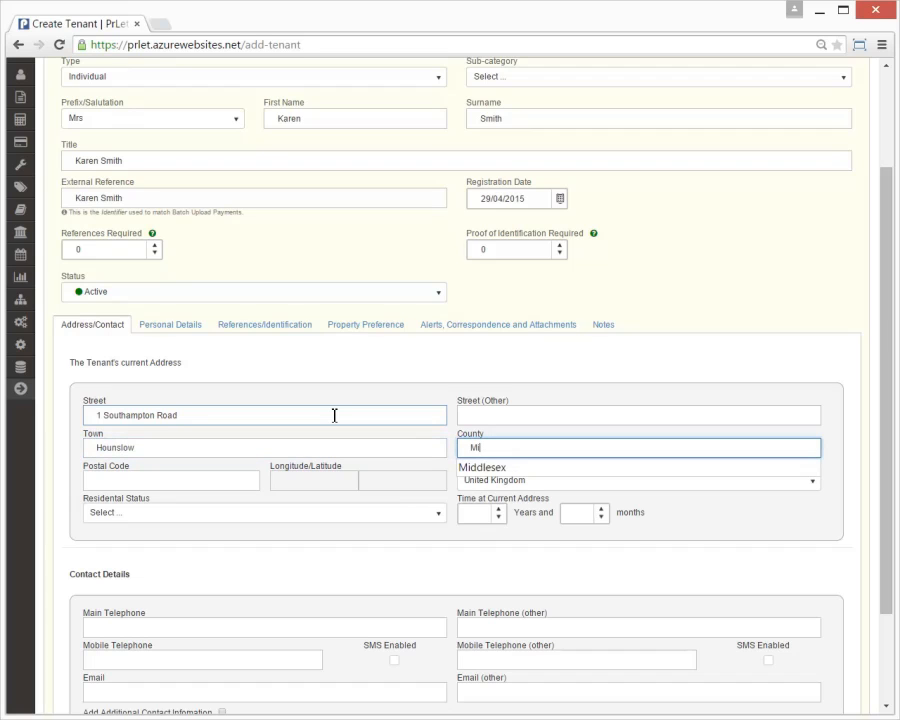
key(Down)
key(Return)
key(Tab)
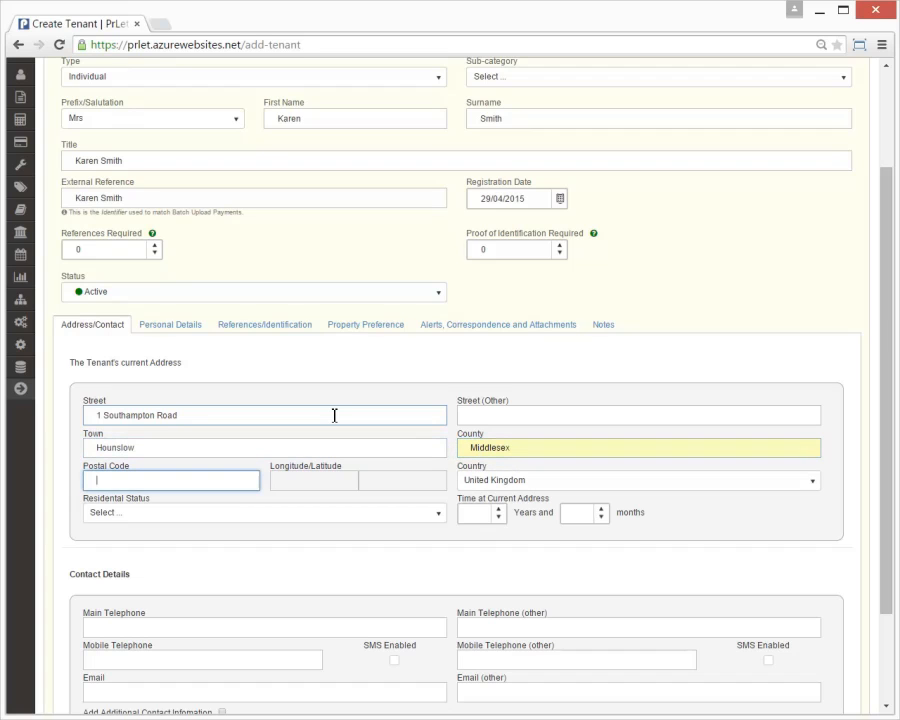
text(tw3 1ab)
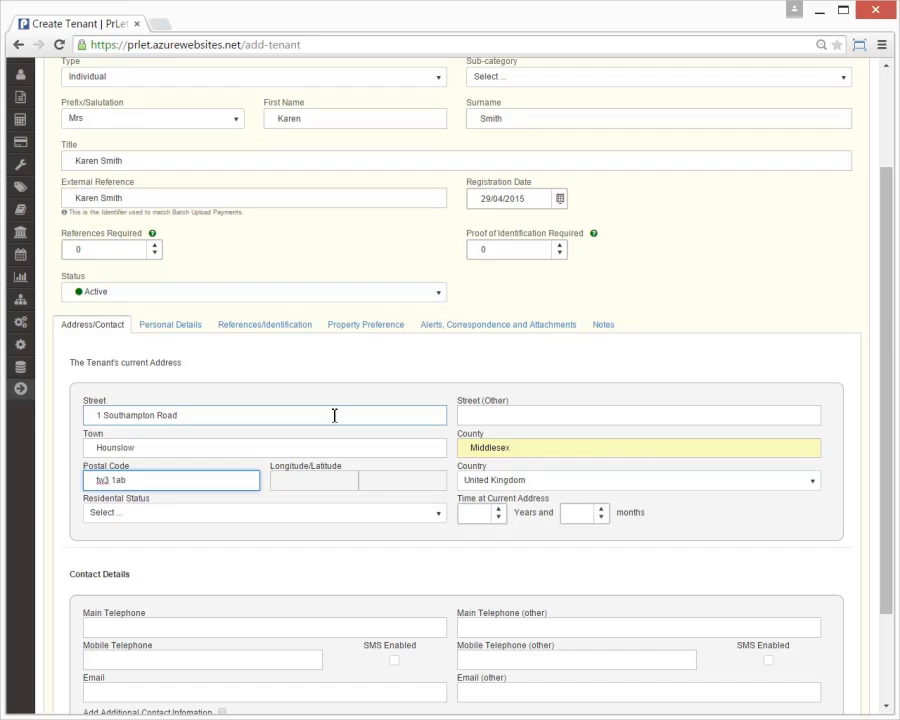
Step: Set residential status to Renting for 2 years and 1 month at that address
click(296, 515)
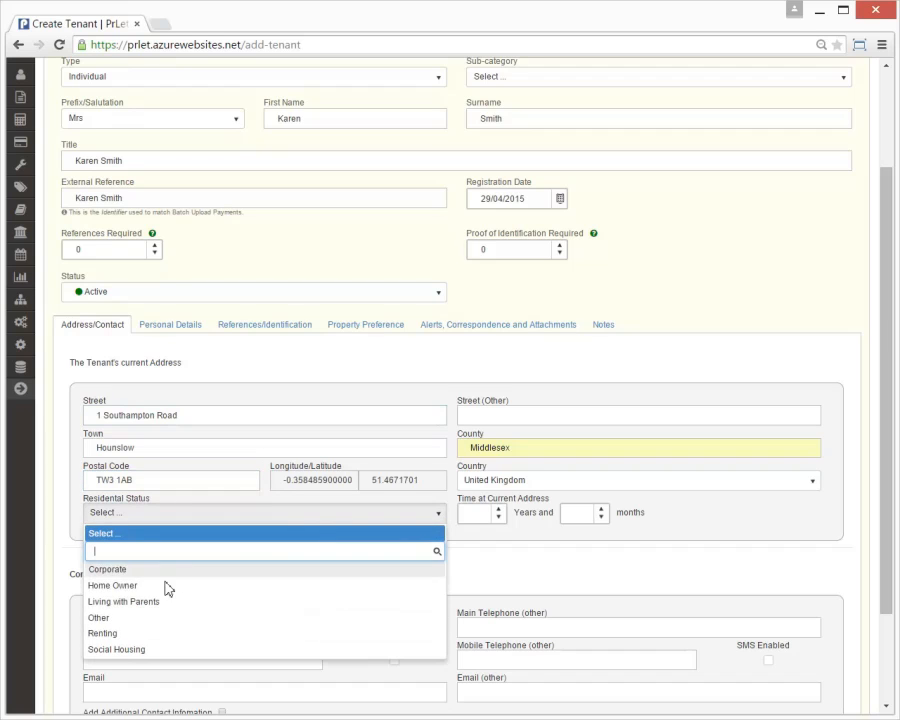
click(140, 634)
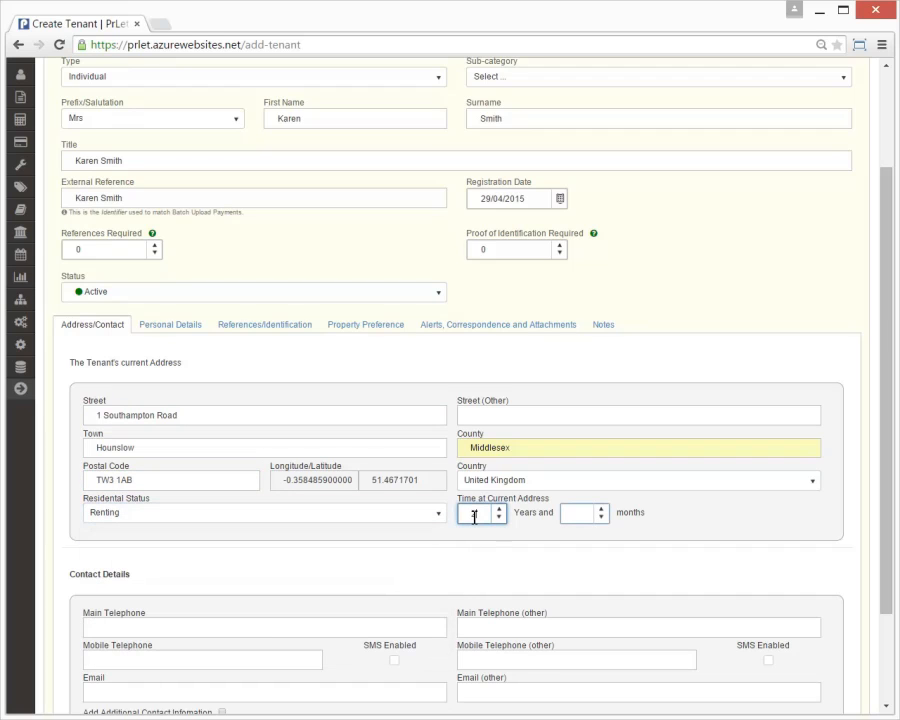
click(571, 514)
text(1)
key(shift+Tab)
scroll(416, 556, down, 2)
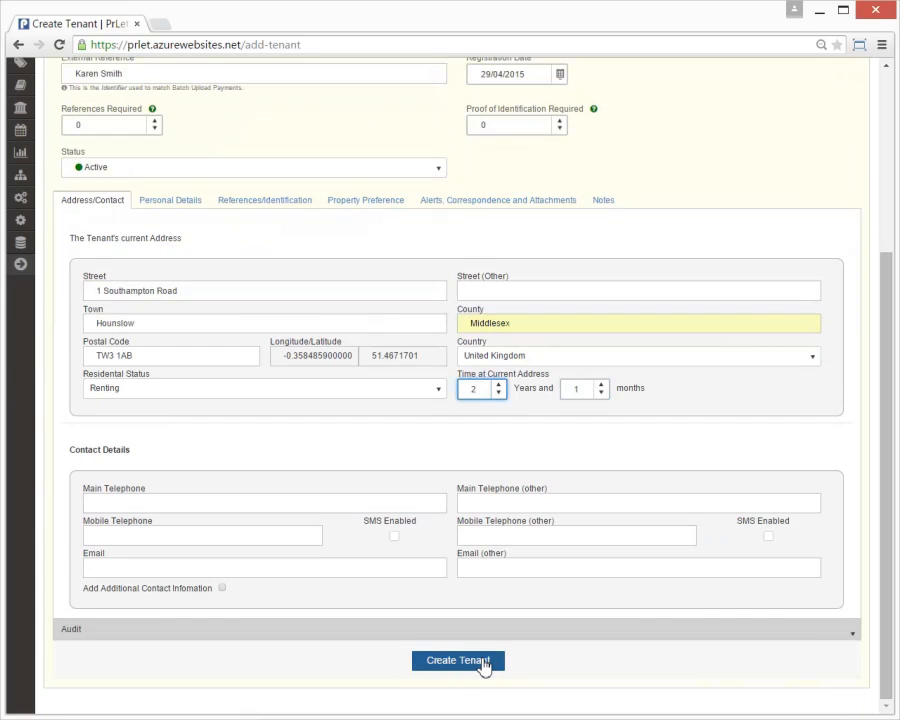
Step: Create the tenant record, then start a new tenancy agreement
click(482, 662)
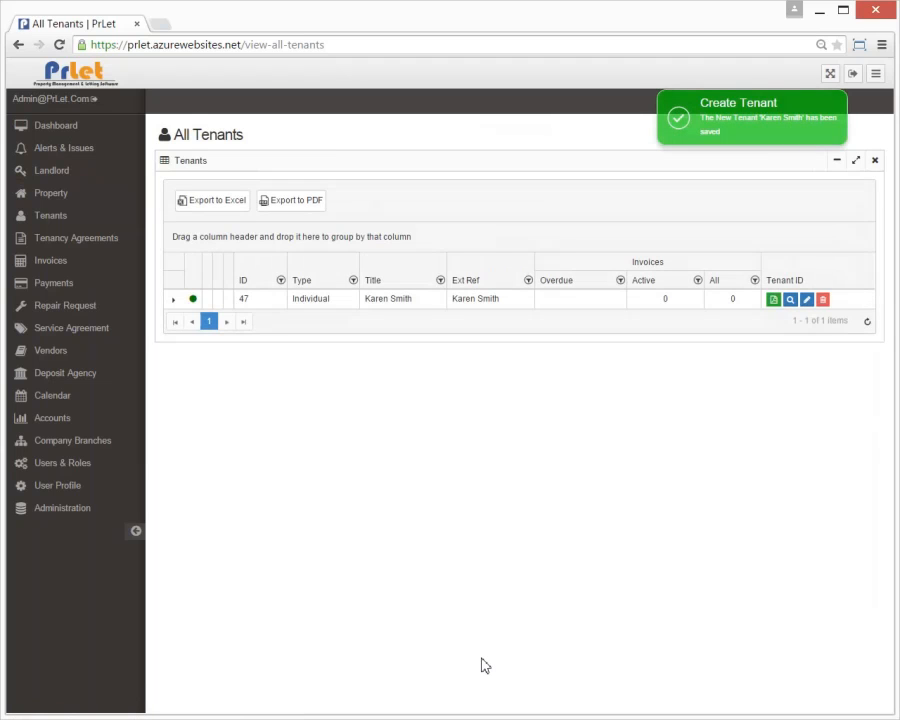
click(101, 246)
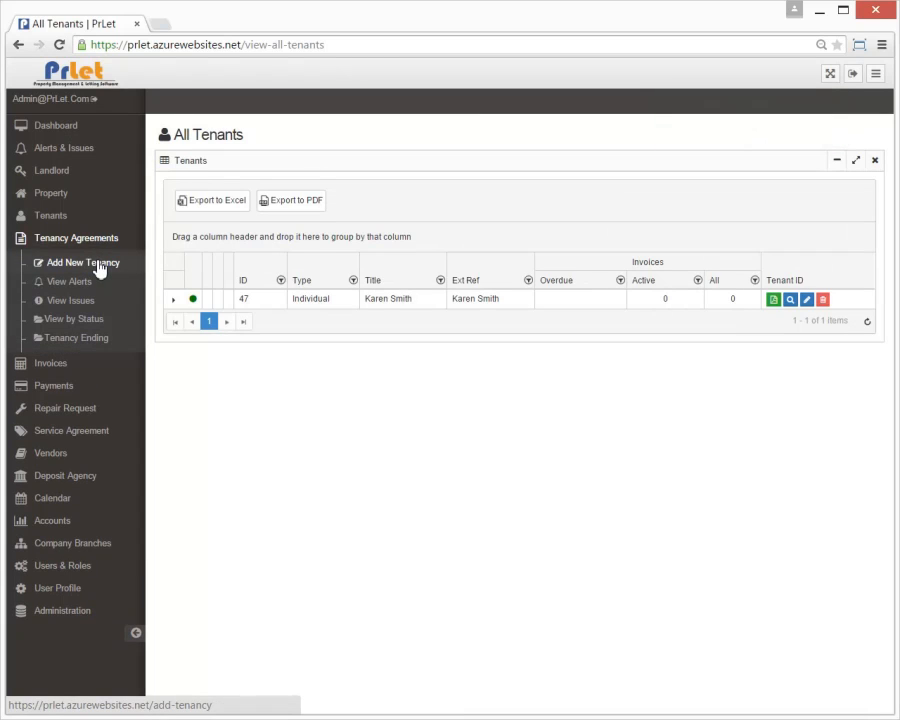
click(98, 264)
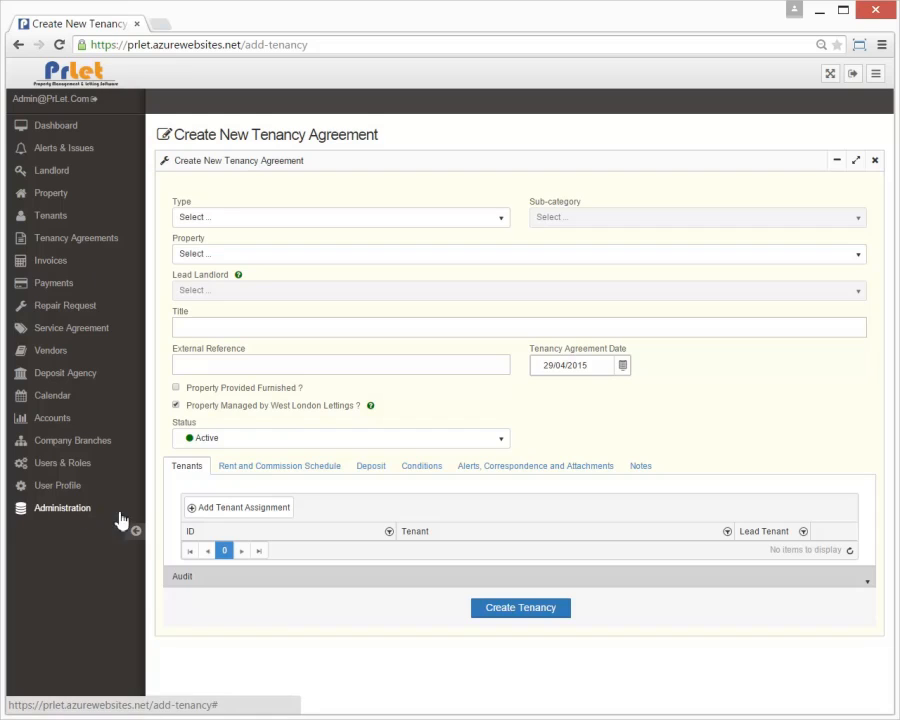
Step: Set the tenancy type to Assured Shorthold Tenancy with sub-category Fixed Term
click(132, 533)
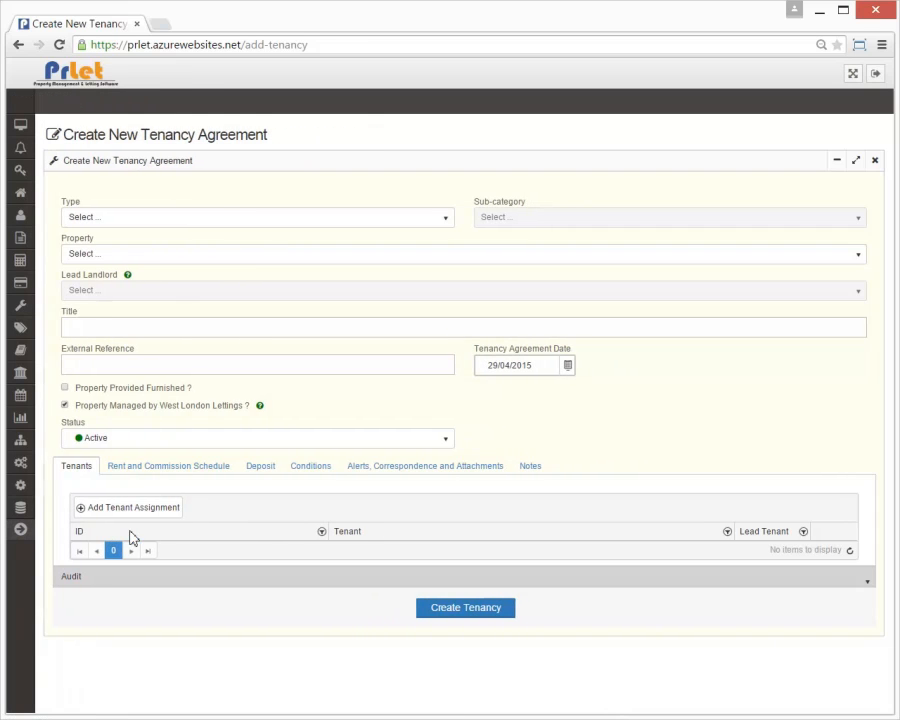
click(206, 223)
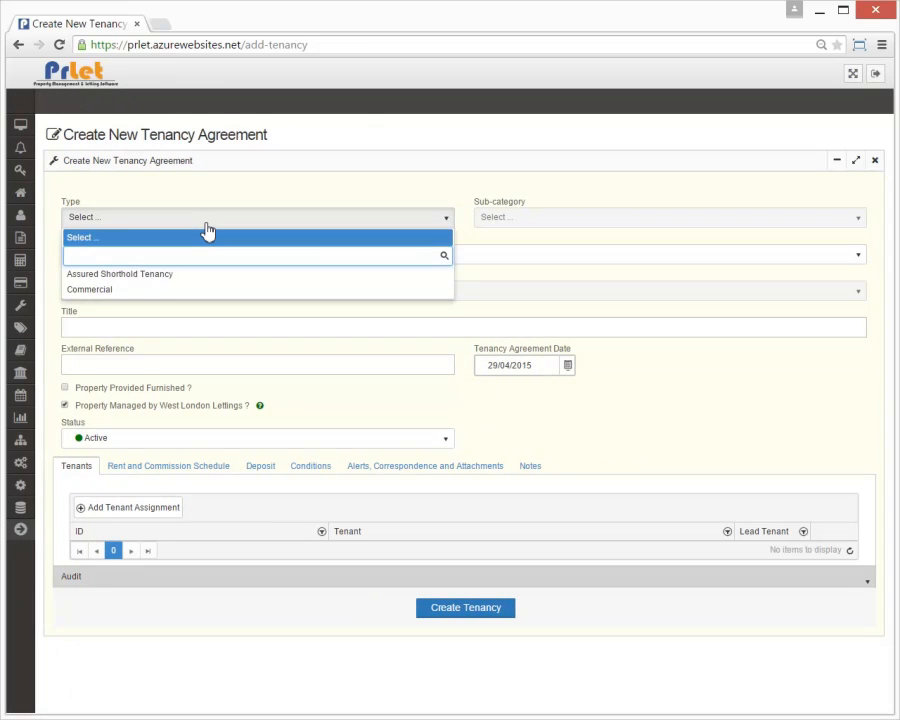
click(162, 283)
click(572, 222)
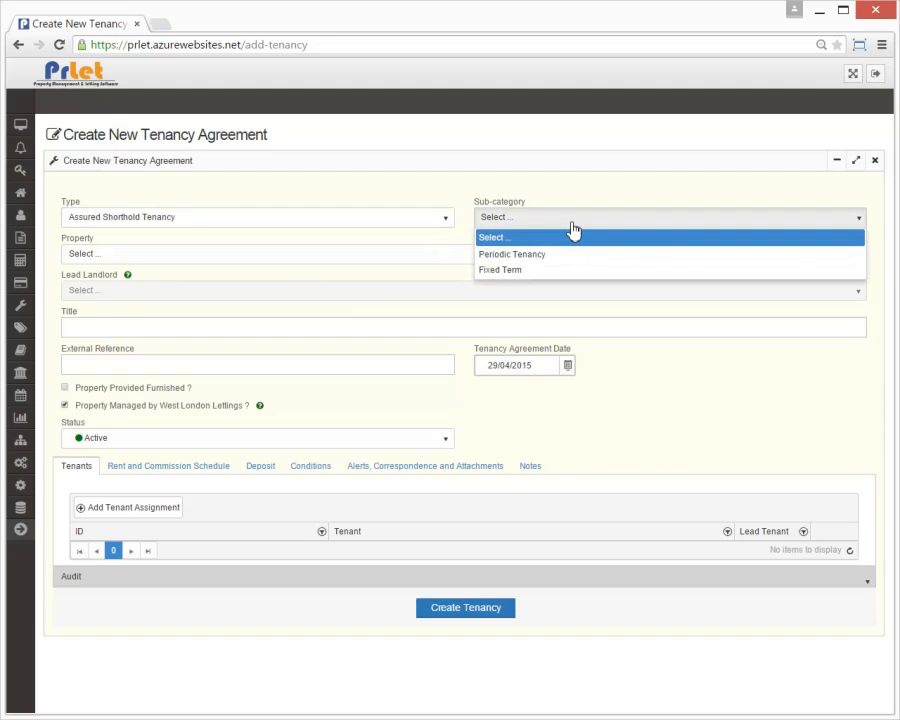
click(528, 270)
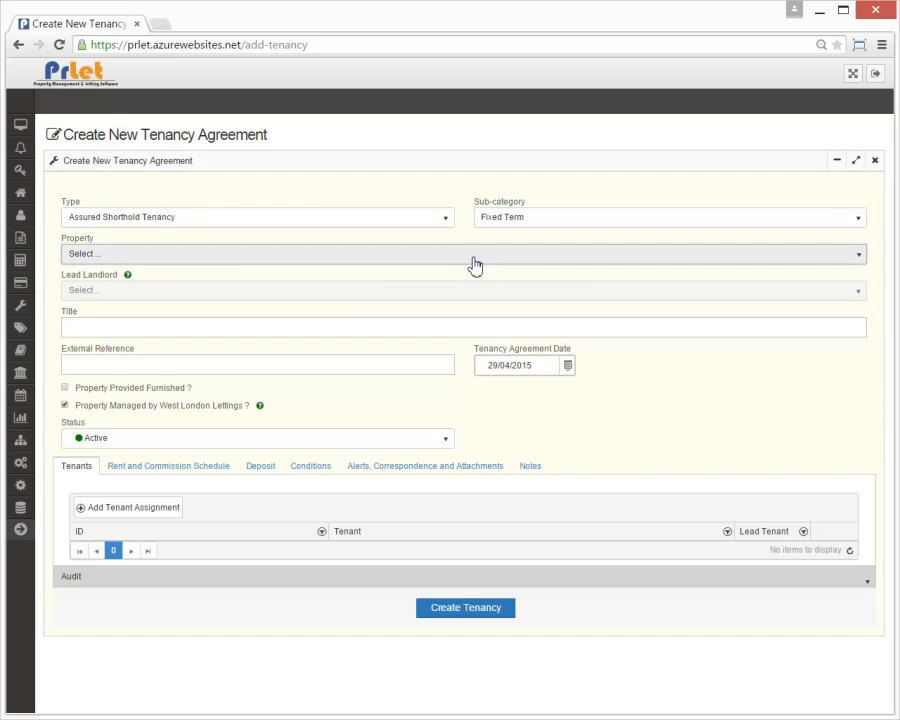
Step: Choose Fortescue House - Hanworth as the property and its landlord as lead landlord
click(475, 262)
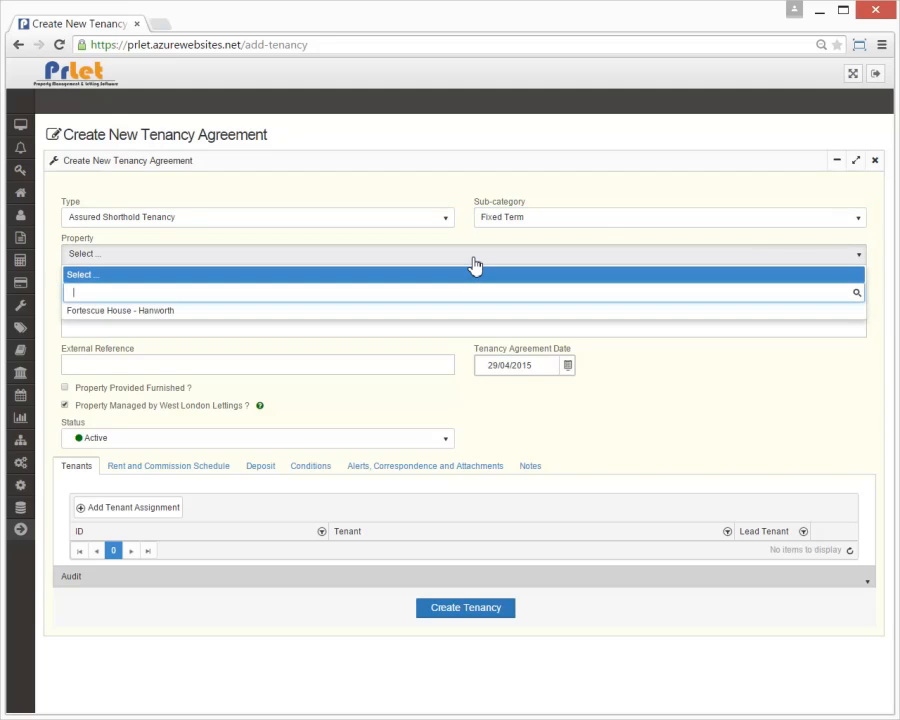
click(400, 312)
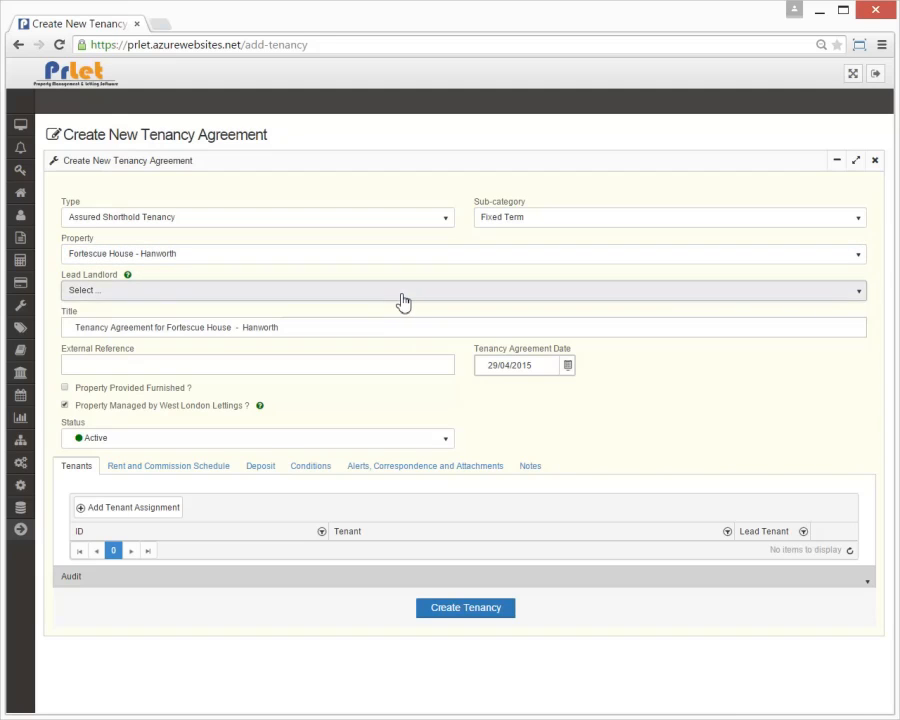
click(402, 300)
click(236, 328)
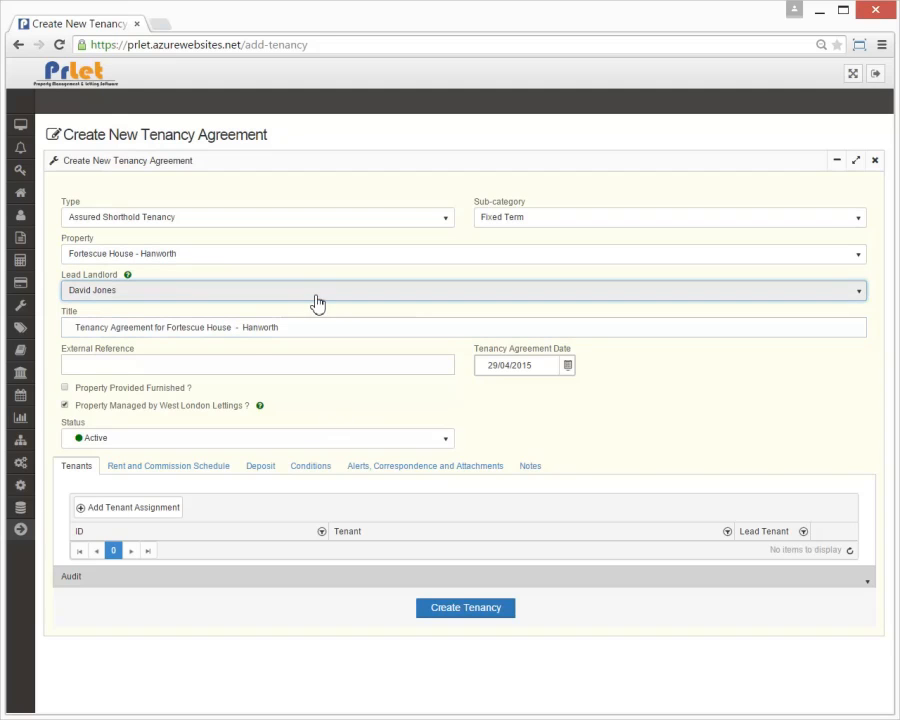
Step: Assign tenant 47 as lead tenant, then bring up the Rent and Commission Schedule section
click(140, 507)
click(366, 392)
click(352, 446)
click(294, 412)
mouse_move(343, 421)
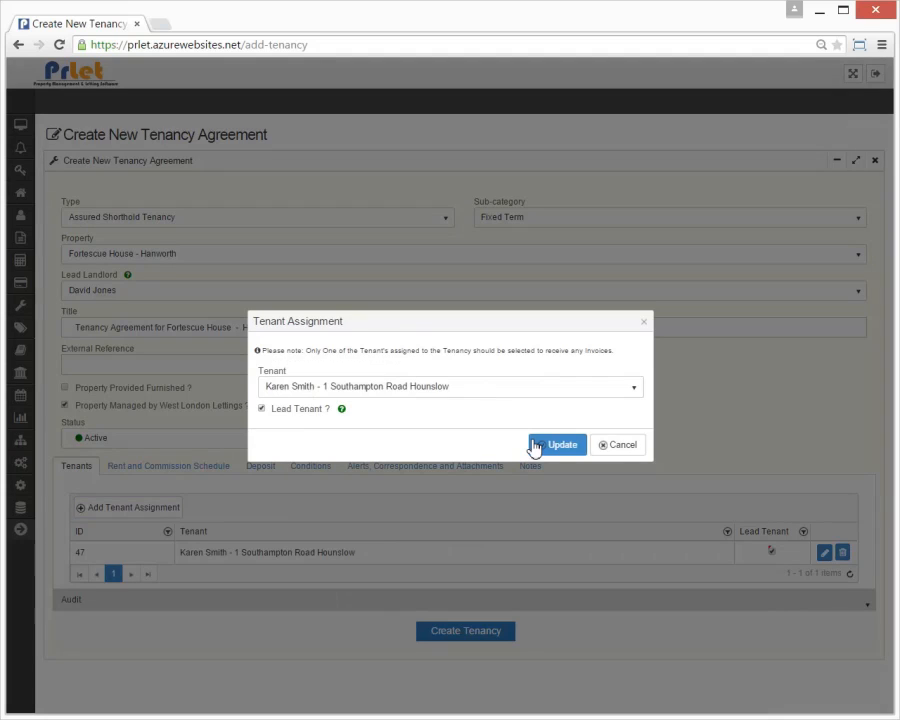
click(549, 446)
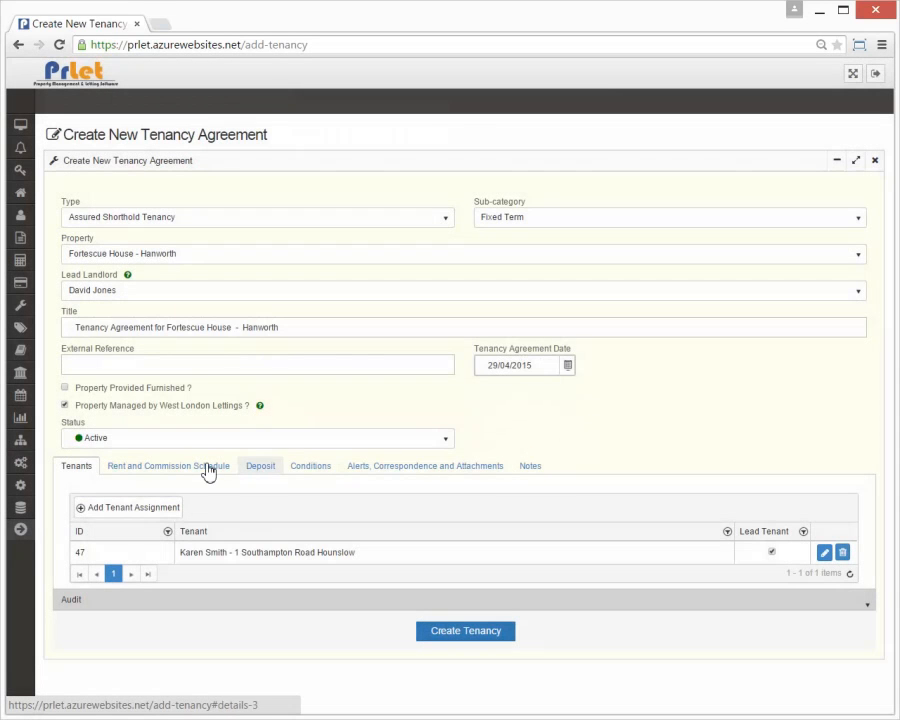
click(197, 470)
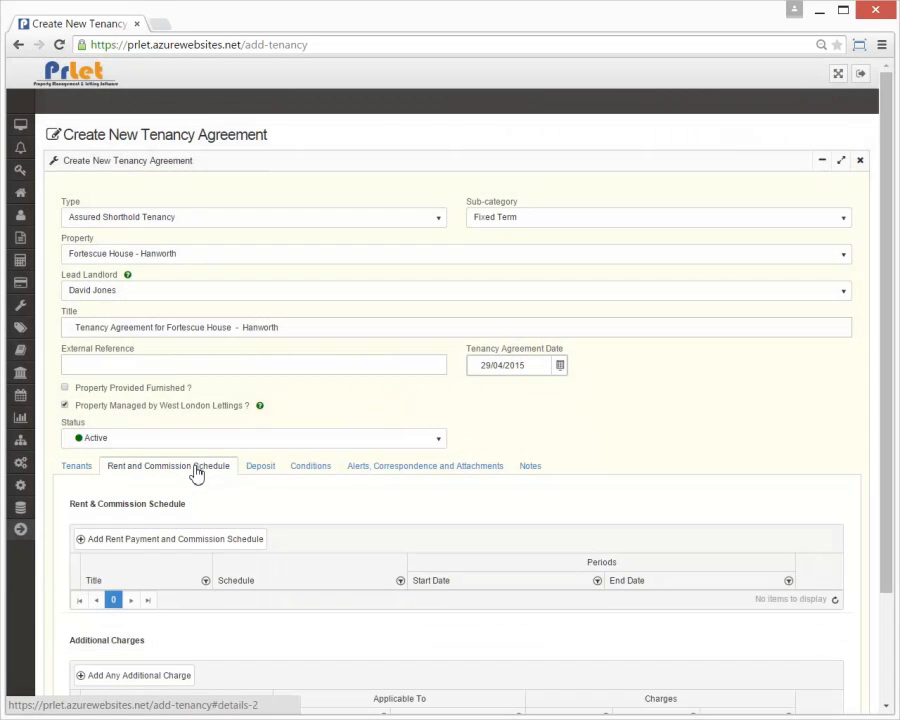
Step: Begin an Introduction rent schedule charging £800.00 per month, payable monthly
click(177, 541)
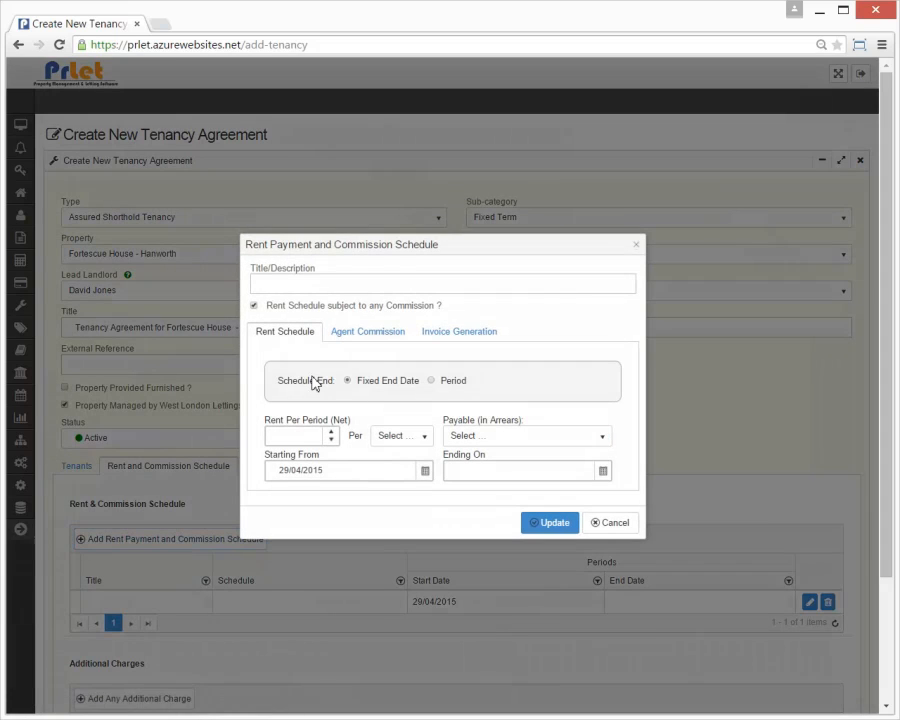
click(319, 286)
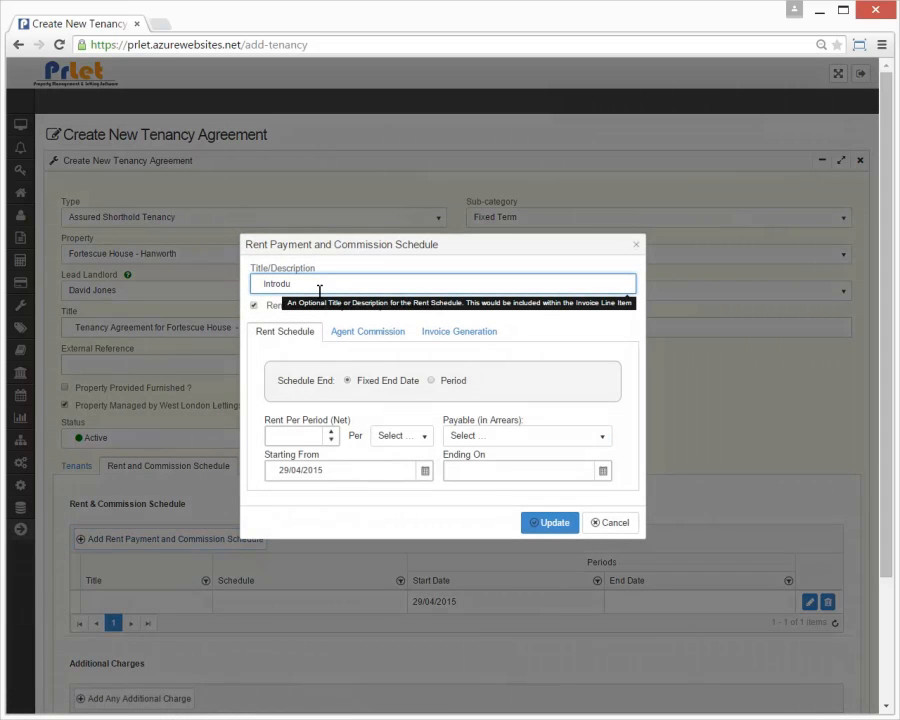
text(Introduction)
click(308, 436)
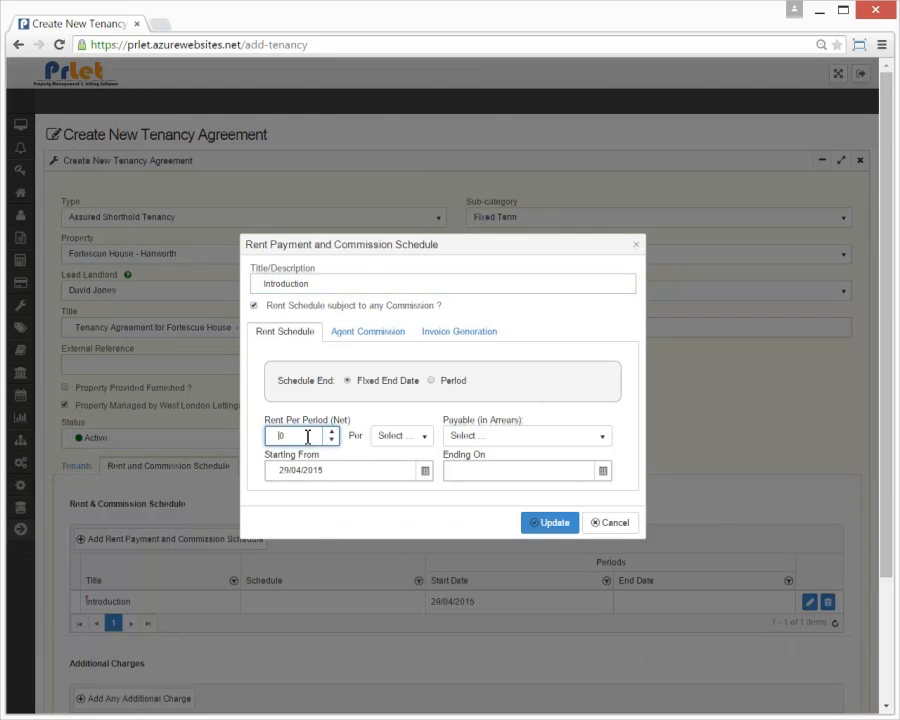
click(394, 440)
click(396, 490)
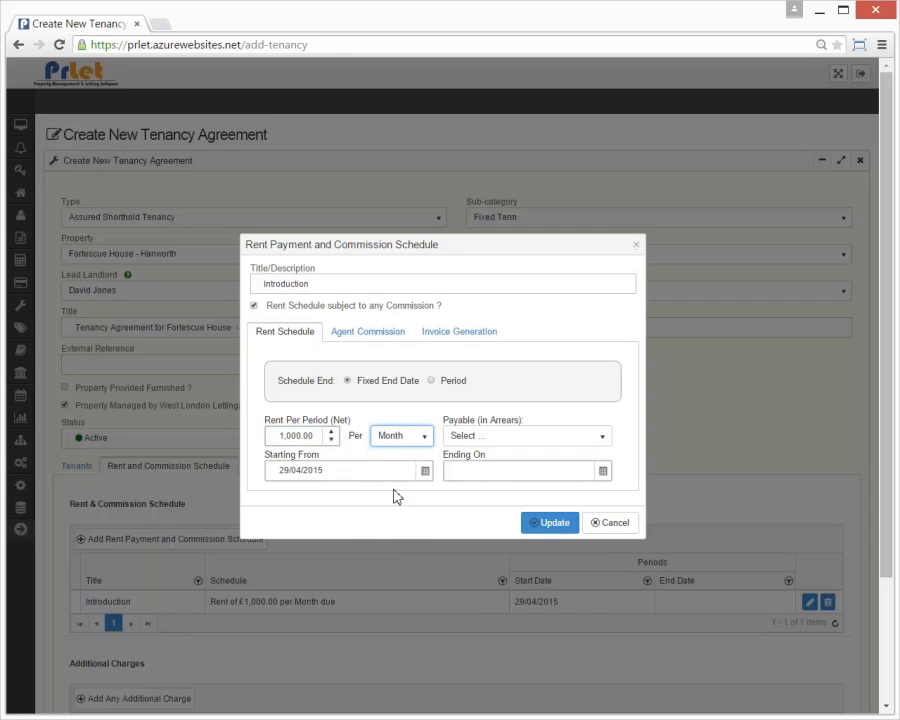
click(500, 442)
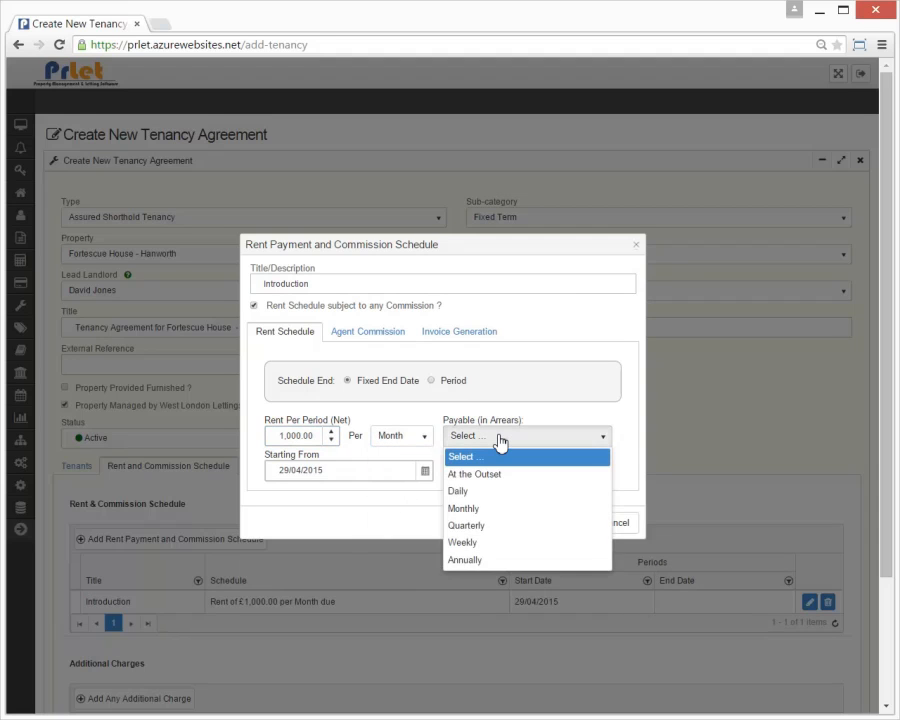
click(472, 515)
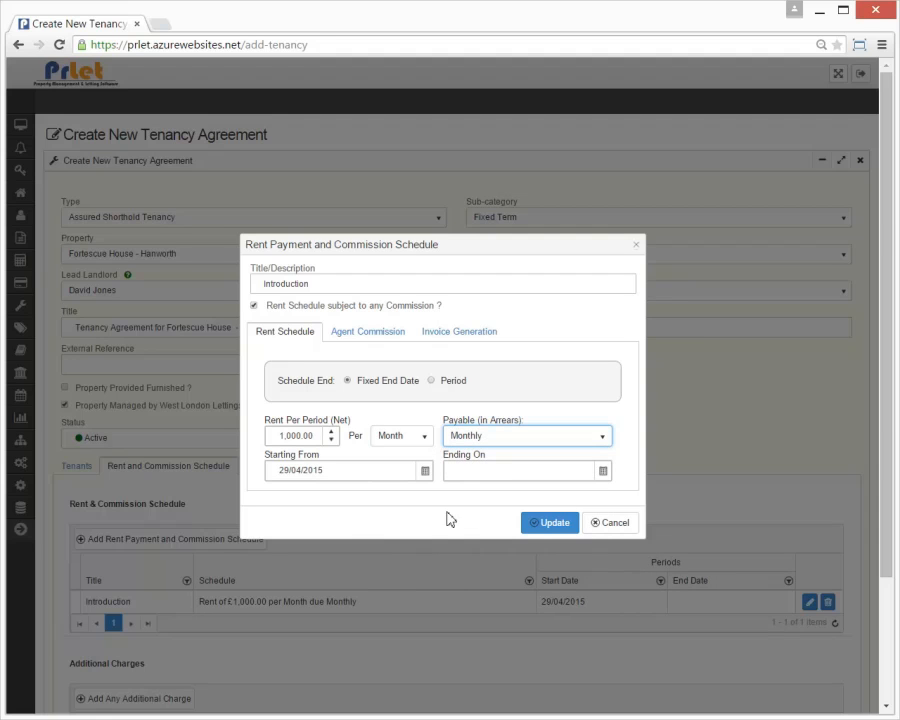
drag(295, 435, 215, 443)
text(800)
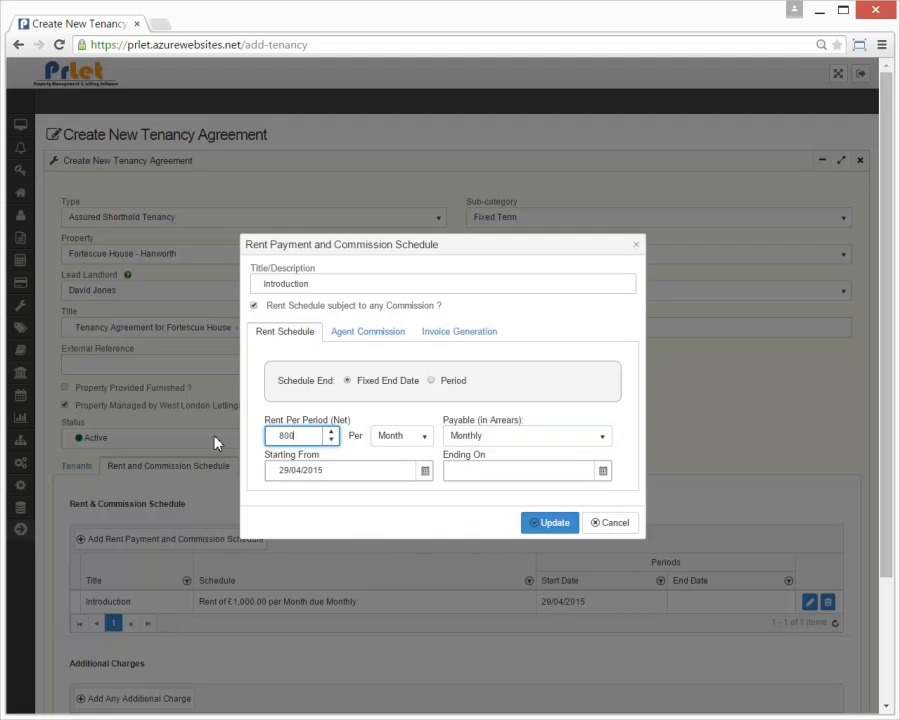
click(417, 492)
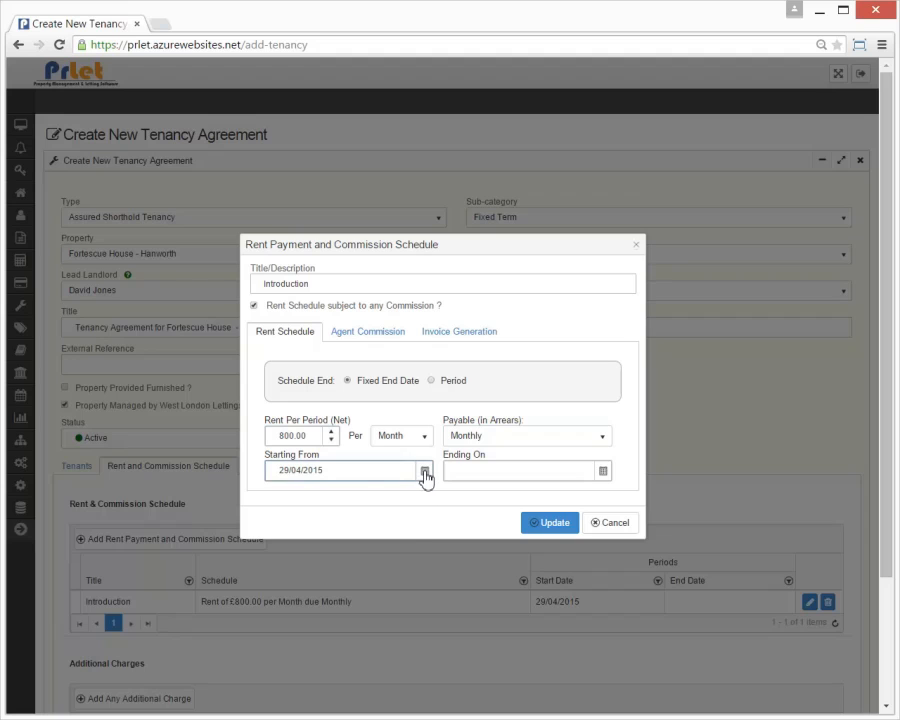
Step: Start the schedule on 01/04/2015 and make it run for 1 month
click(425, 471)
click(321, 529)
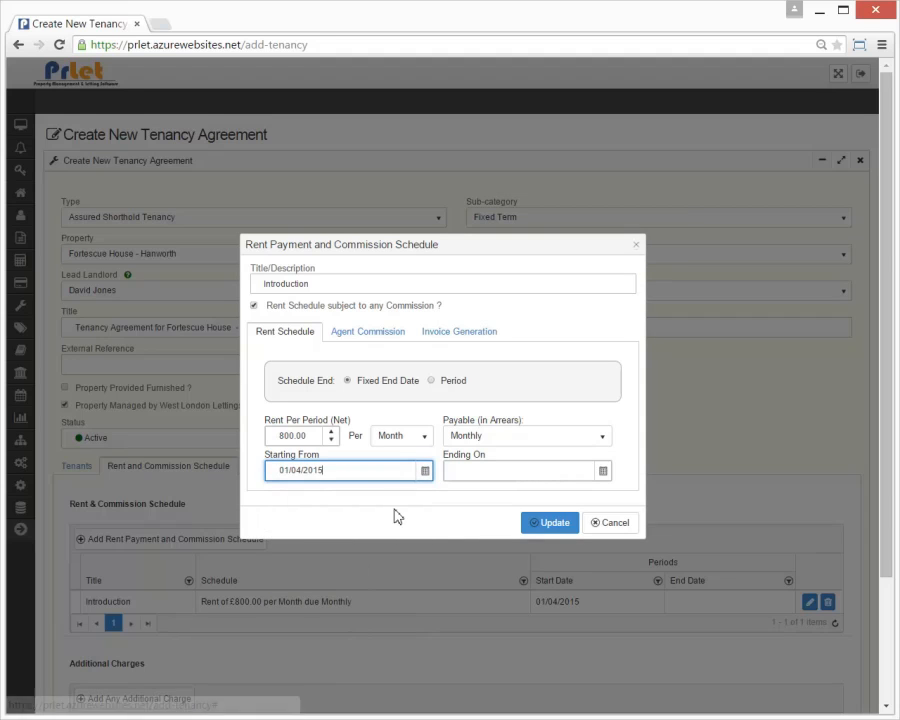
click(431, 381)
click(459, 473)
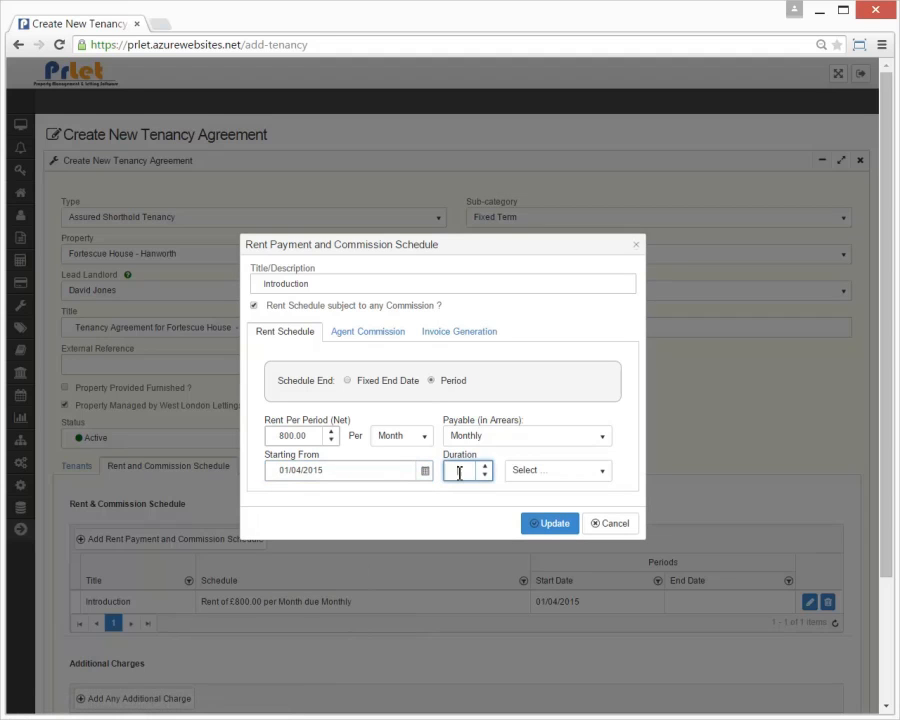
text(1)
click(534, 477)
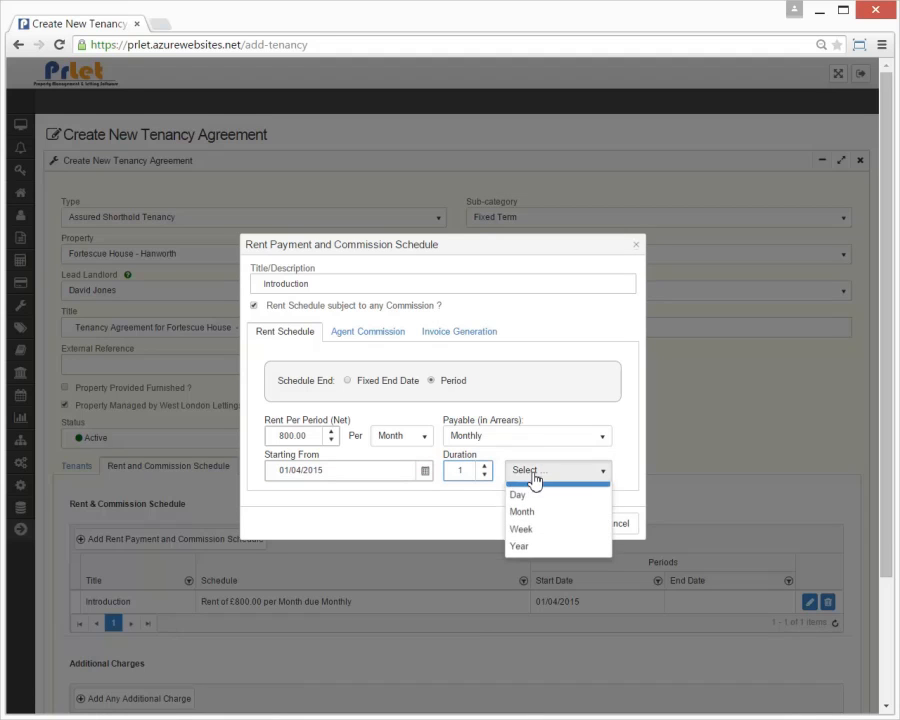
click(526, 533)
Step: Add a 20% Property Management Fee commission paid end of month, and save the schedule
click(350, 334)
click(307, 380)
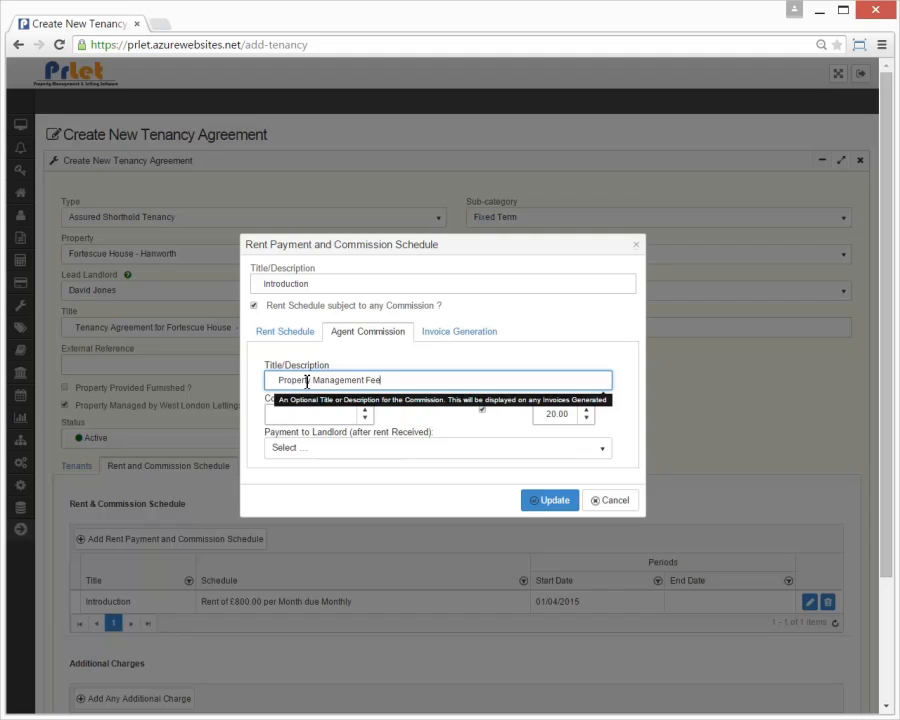
click(317, 416)
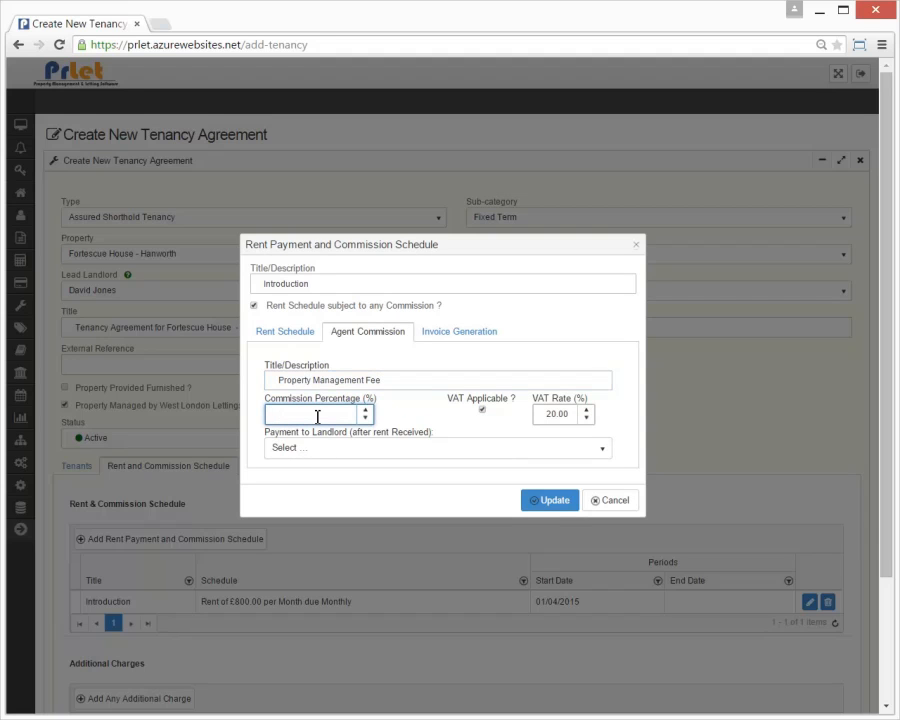
text(20)
click(405, 449)
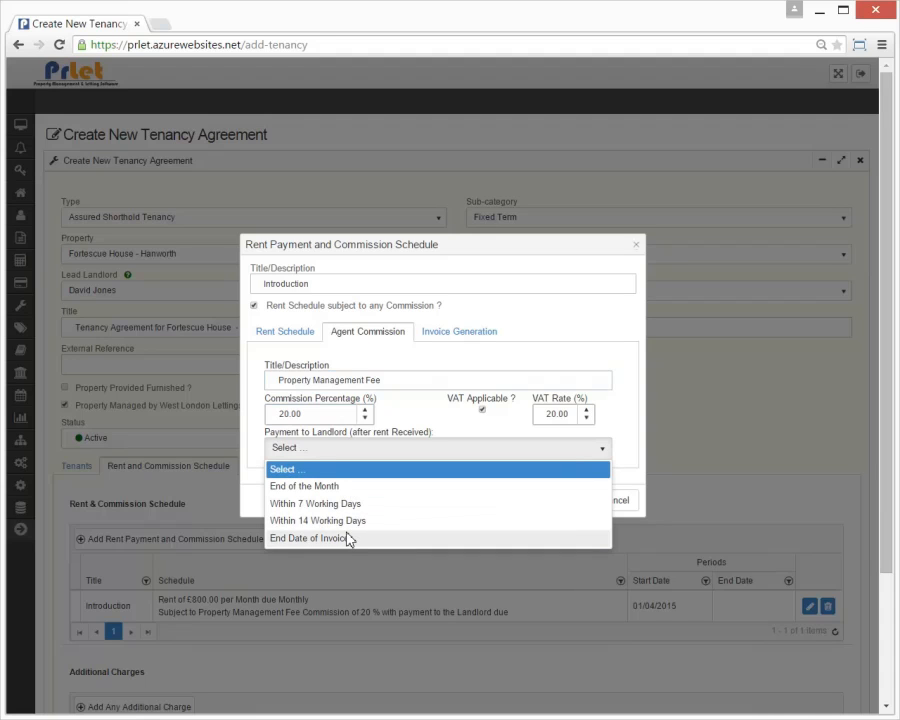
click(346, 486)
click(345, 413)
click(457, 334)
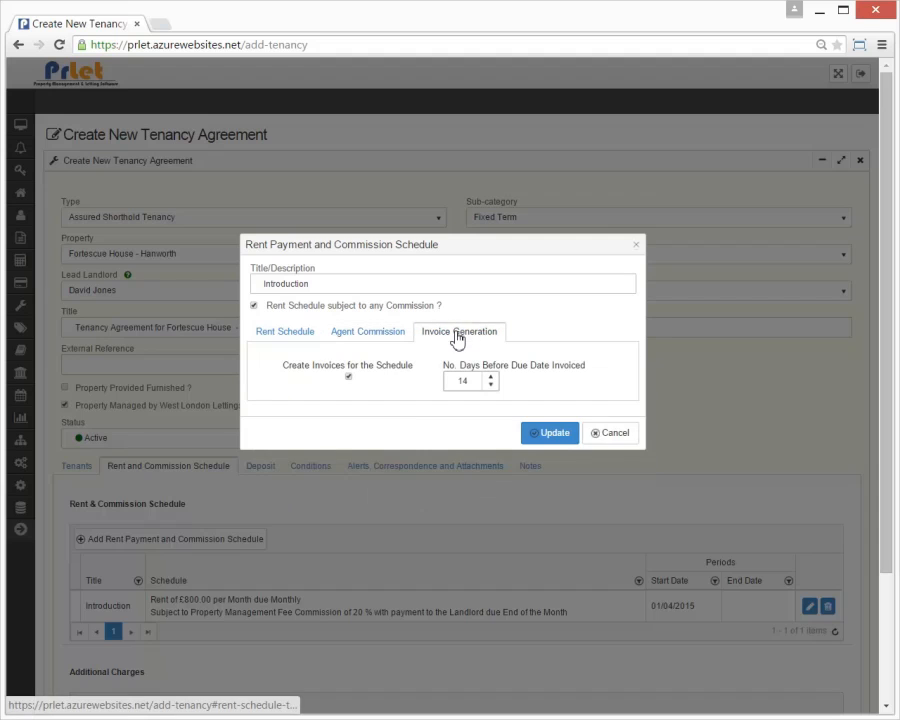
click(552, 433)
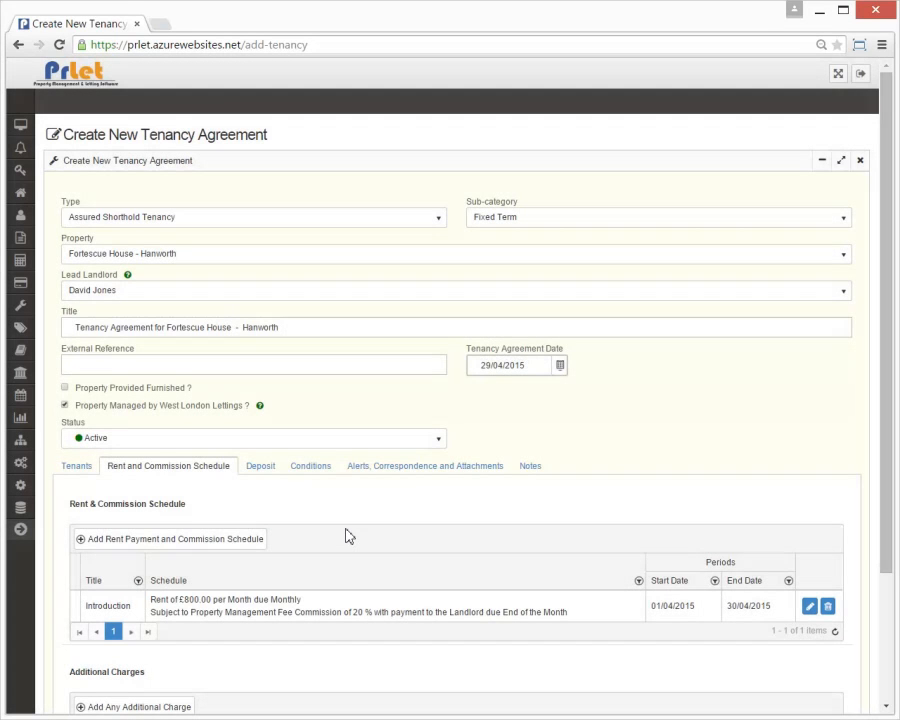
Step: Date the agreement 01/04/2015 and begin a Standard Rate schedule at £1,000 per month, payable monthly
click(560, 366)
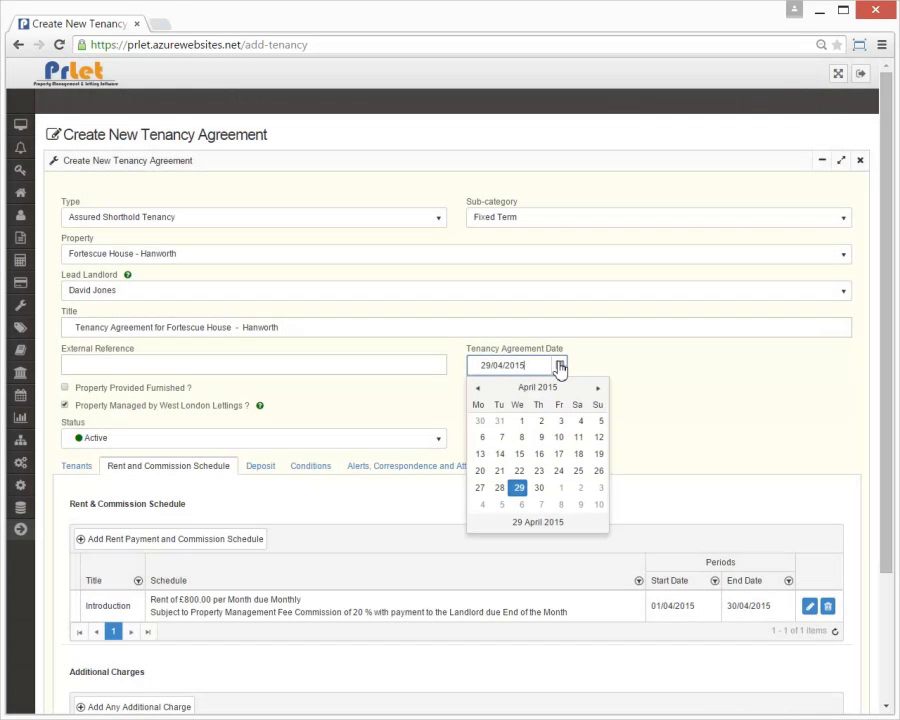
click(522, 421)
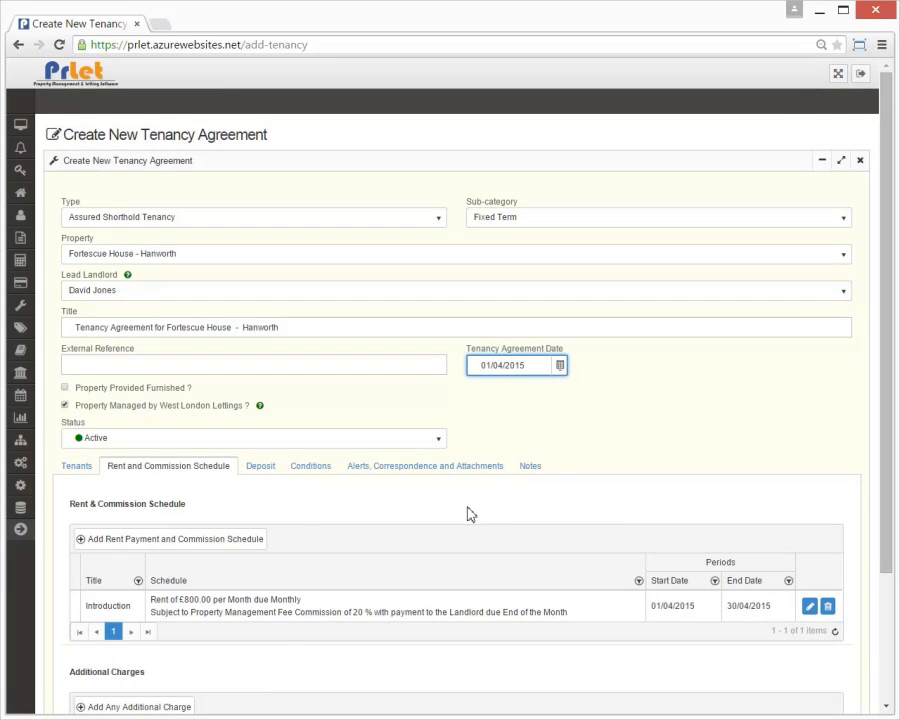
click(187, 544)
click(320, 288)
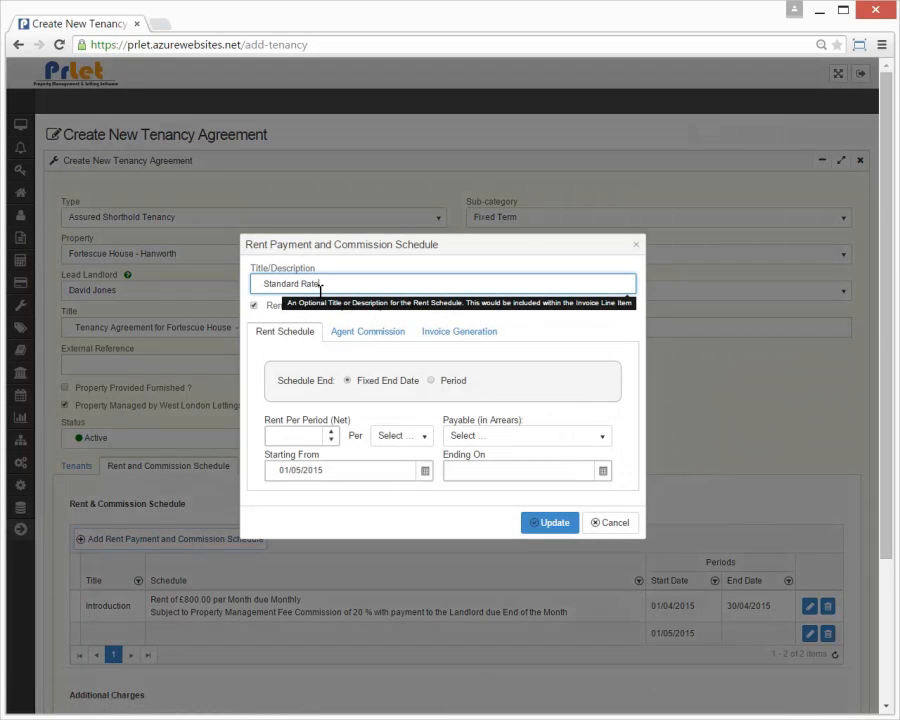
click(303, 436)
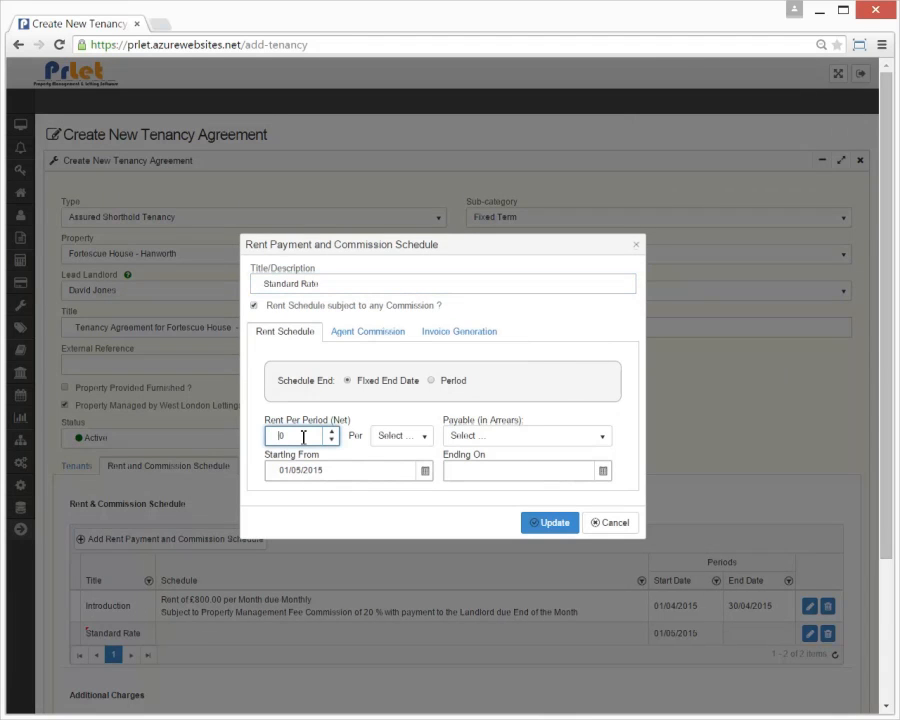
click(423, 438)
click(388, 488)
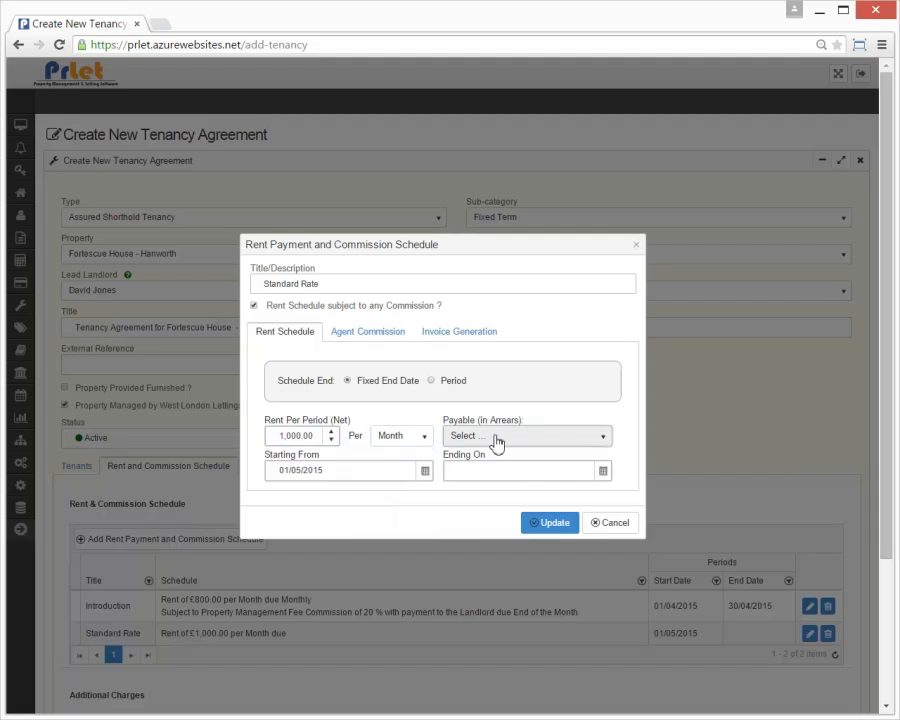
click(495, 441)
click(474, 510)
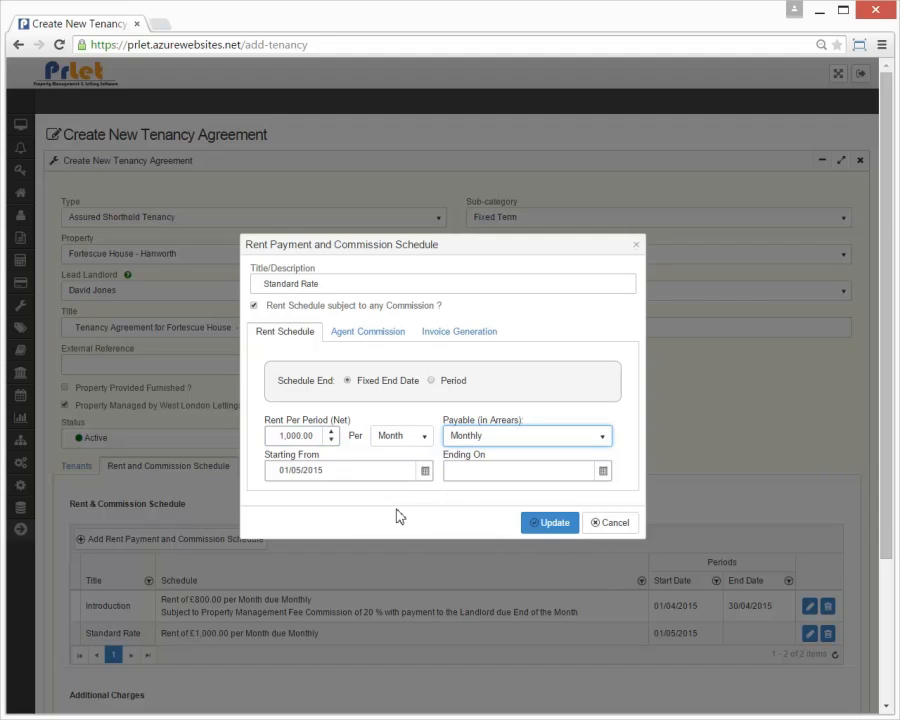
Step: Make the Standard Rate schedule last 5 months
click(431, 380)
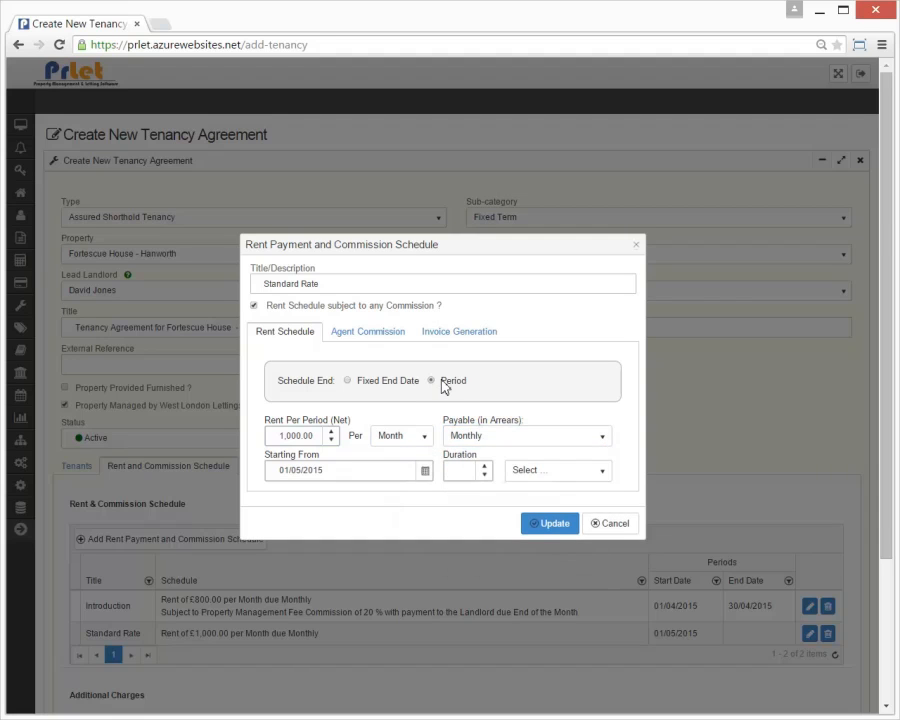
click(467, 468)
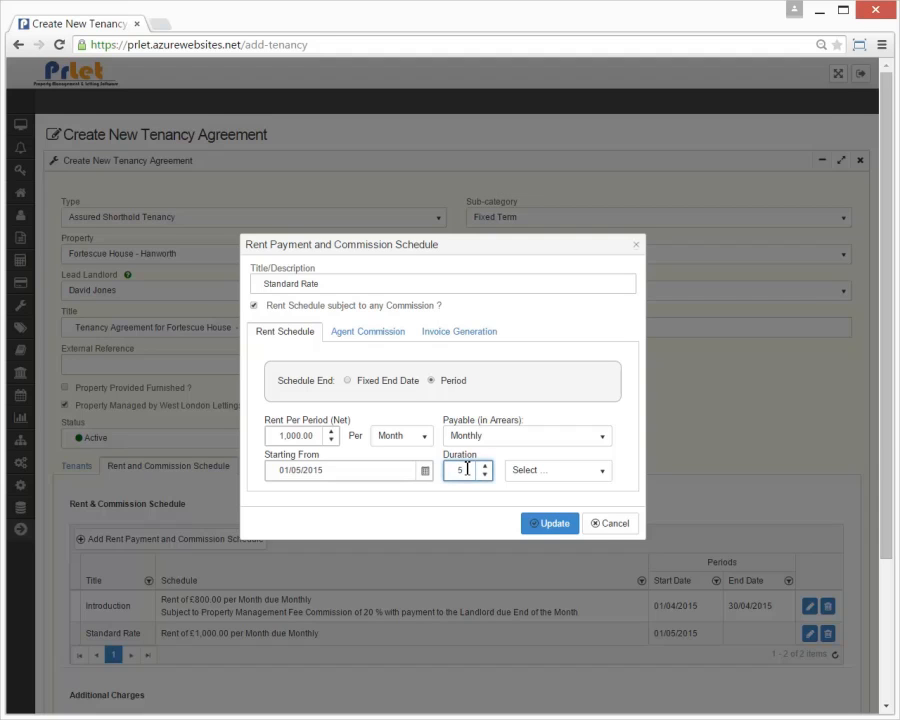
click(527, 470)
click(520, 524)
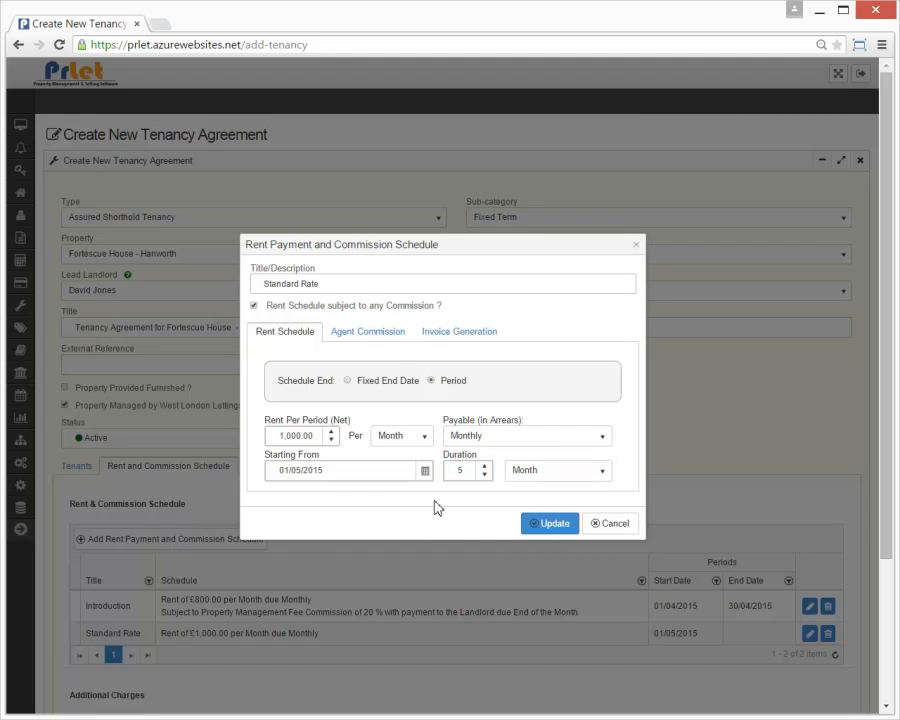
Step: Add a 20% Property Management Fee commission paid at month end, and save the schedule
click(378, 331)
click(331, 382)
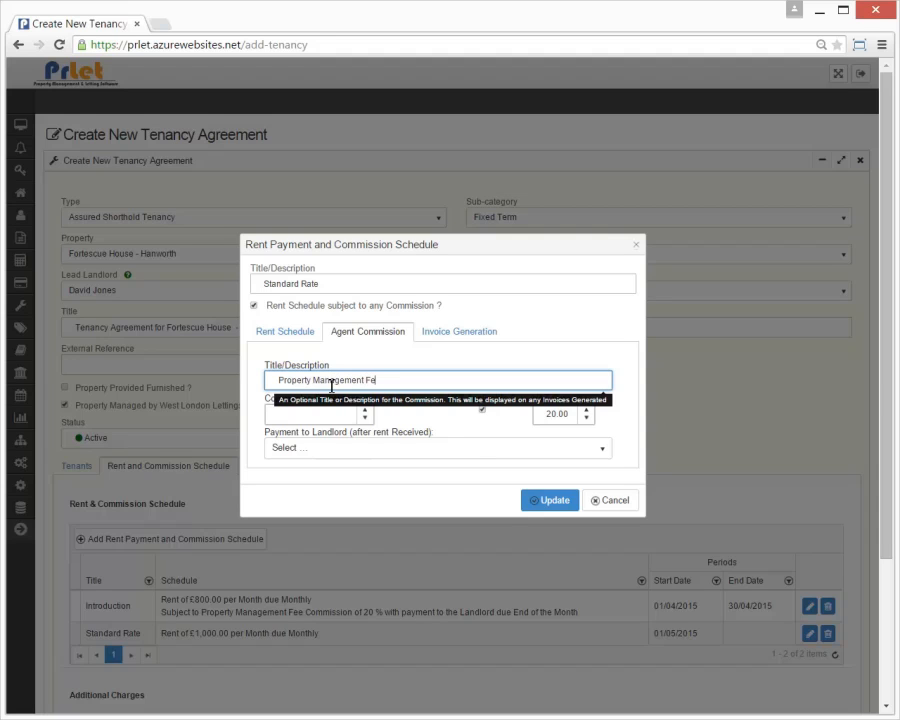
click(297, 411)
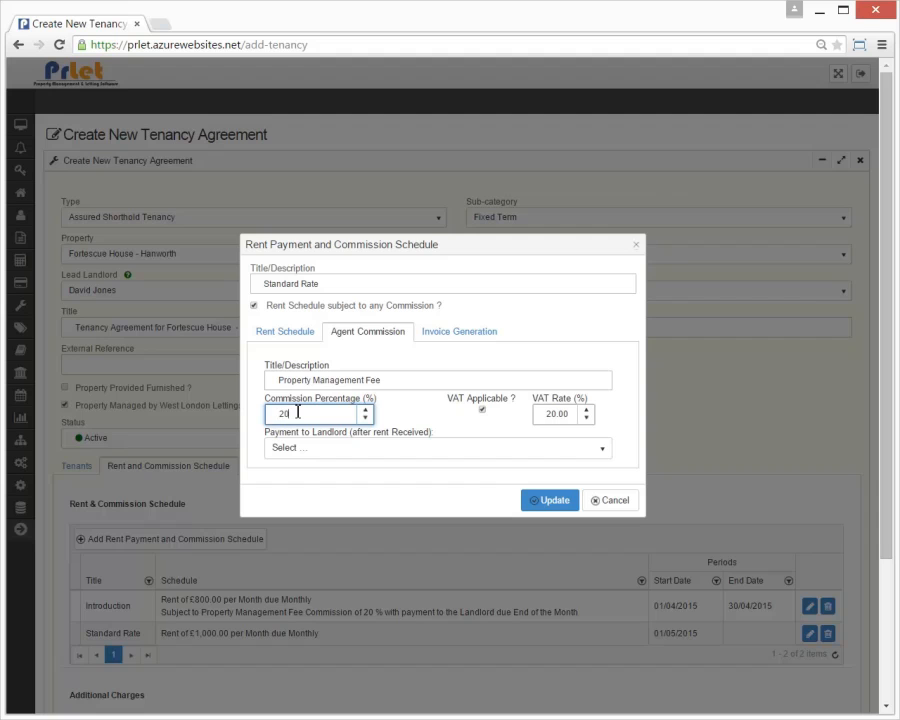
click(314, 457)
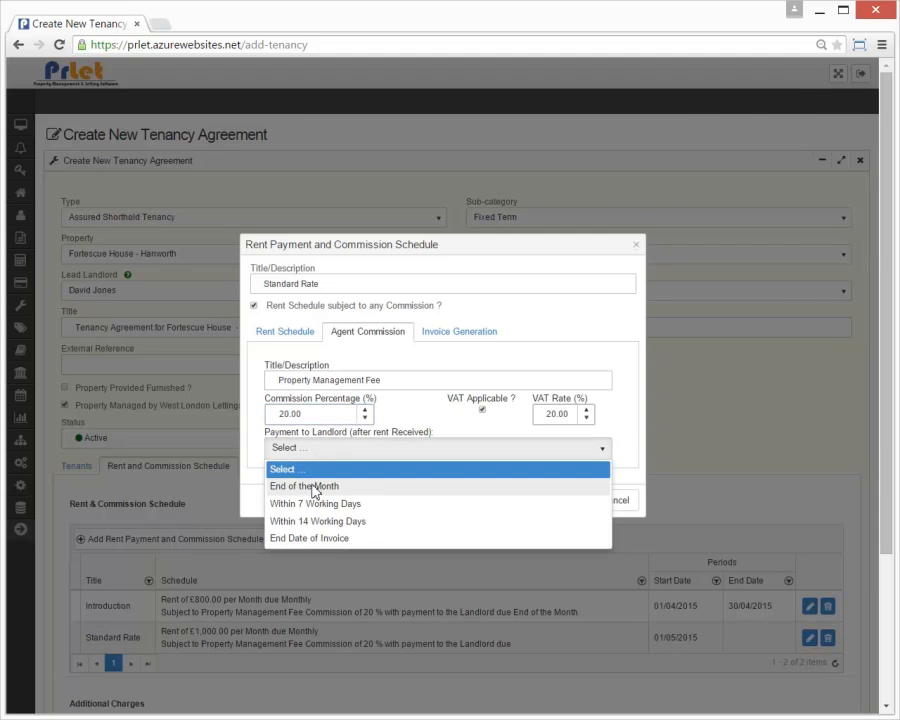
click(313, 487)
click(540, 499)
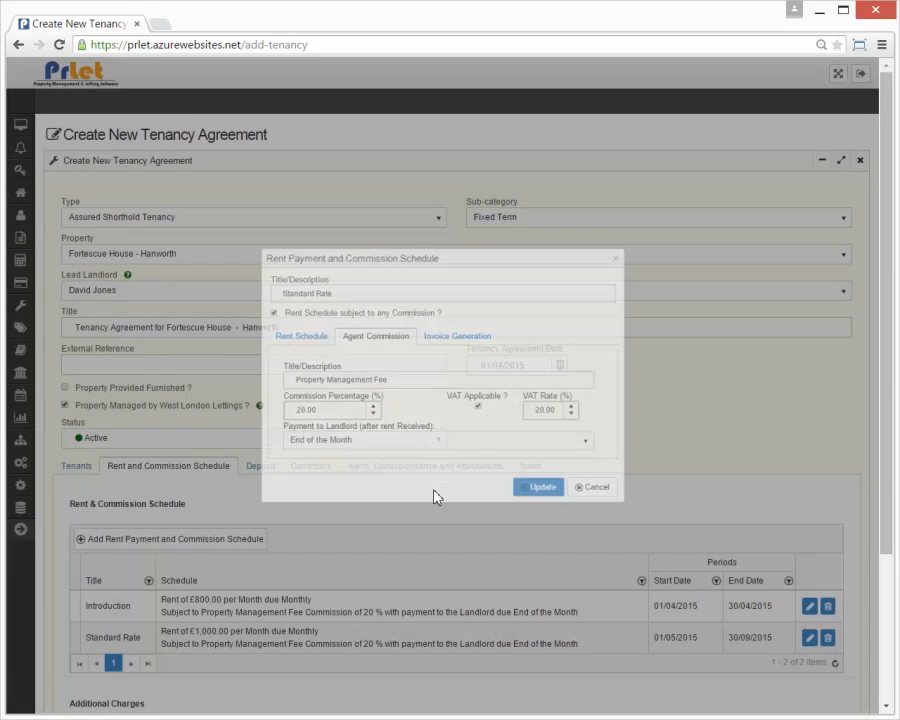
Step: Add a Draft Lease Agreement charge of £50 net for tenant and landlord, on the first invoice
scroll(440, 490, down, 2)
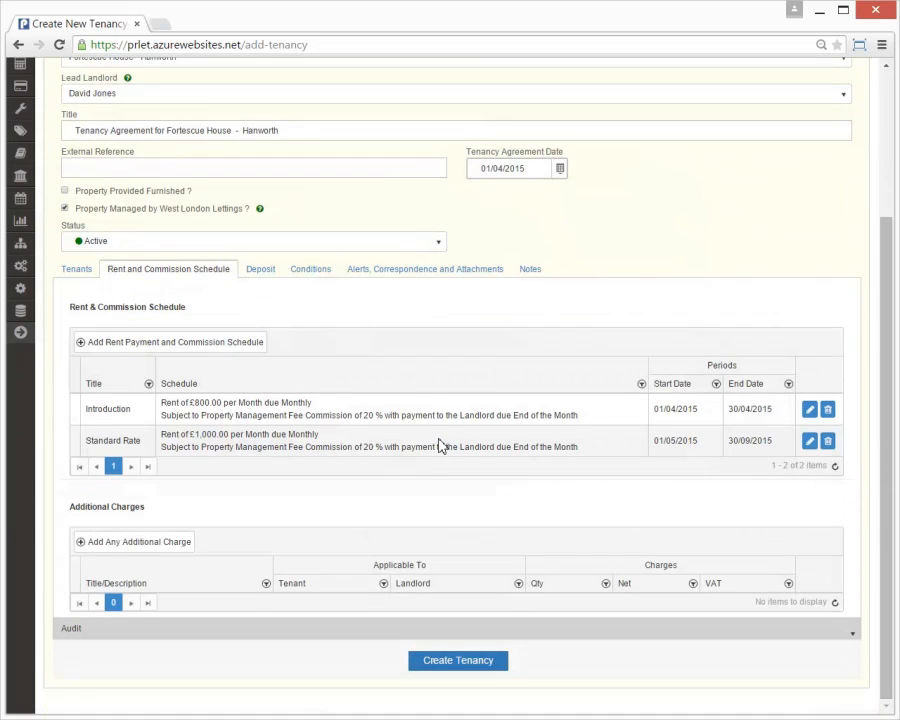
click(180, 543)
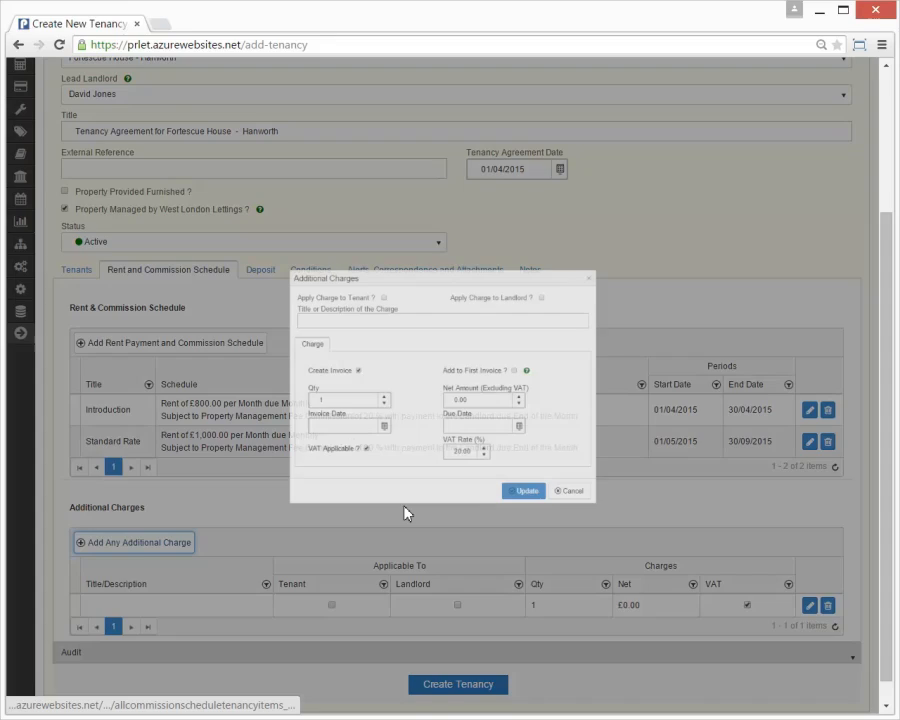
click(307, 271)
click(510, 275)
click(418, 300)
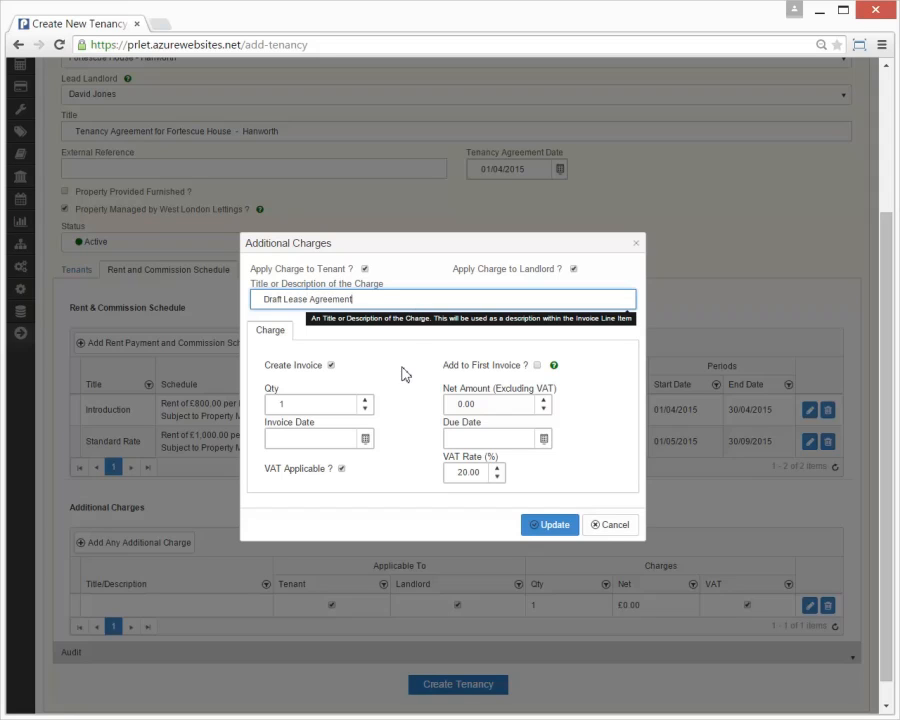
click(481, 367)
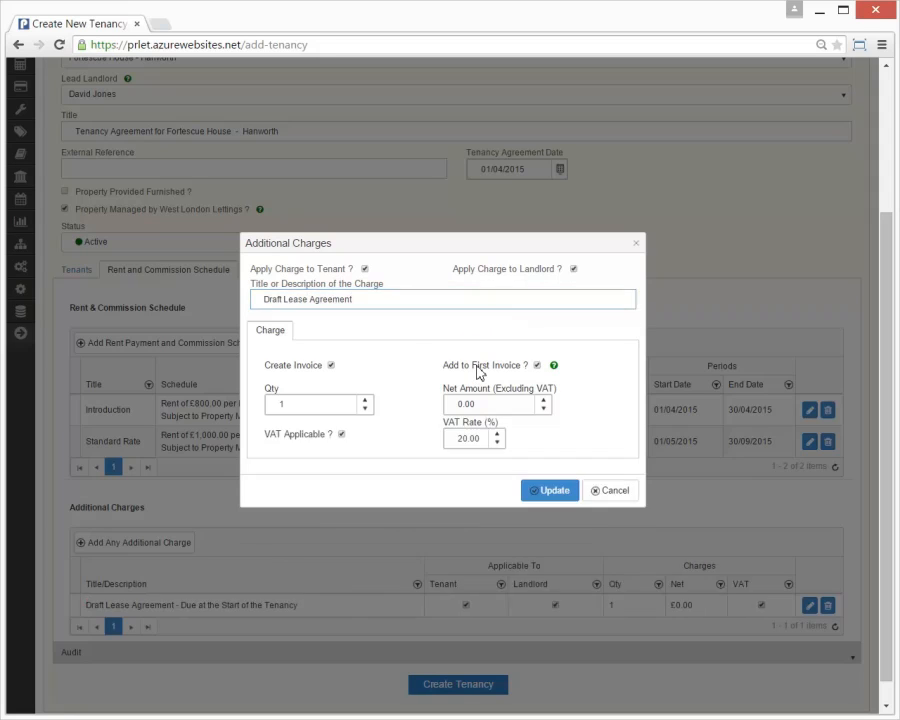
click(492, 403)
click(395, 478)
click(557, 490)
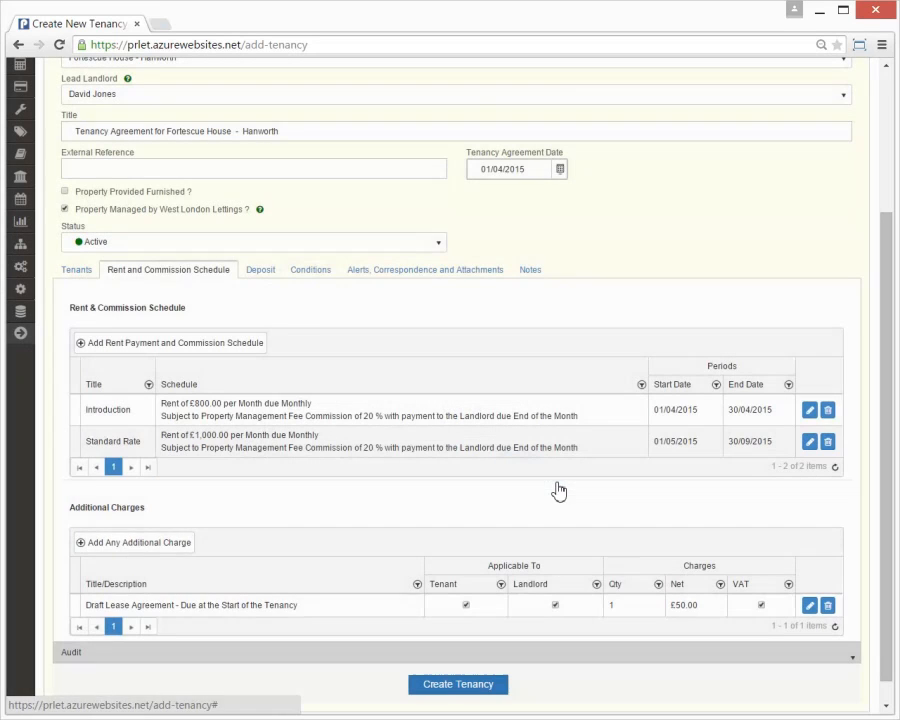
Step: Add a £1,500 standard Deposit held by the Deposit Protection Agency (DPS), with an invoice generated
click(259, 276)
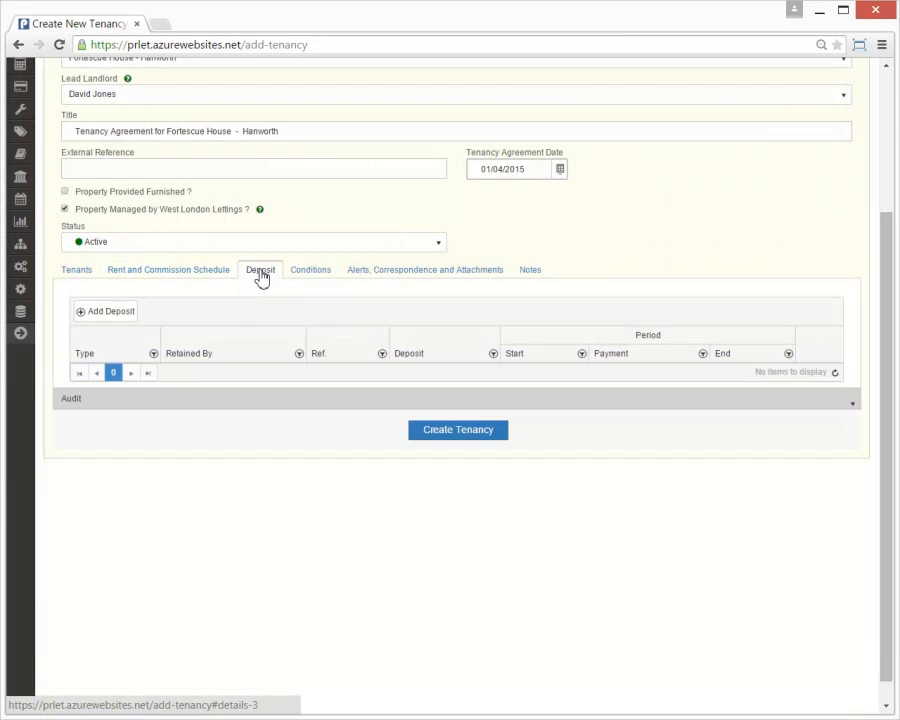
click(118, 508)
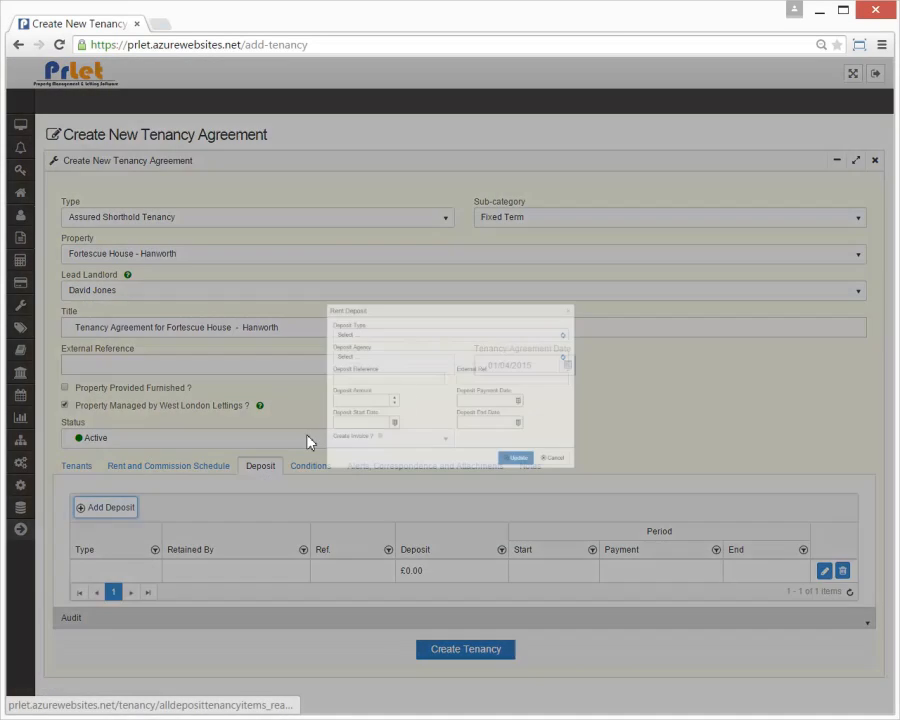
click(332, 304)
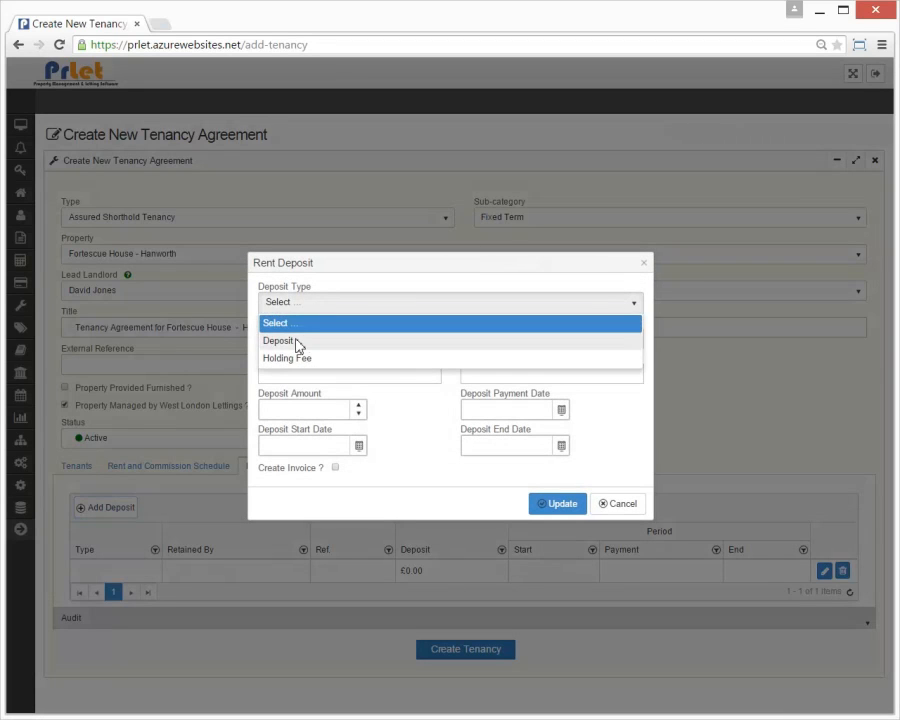
click(299, 341)
click(313, 341)
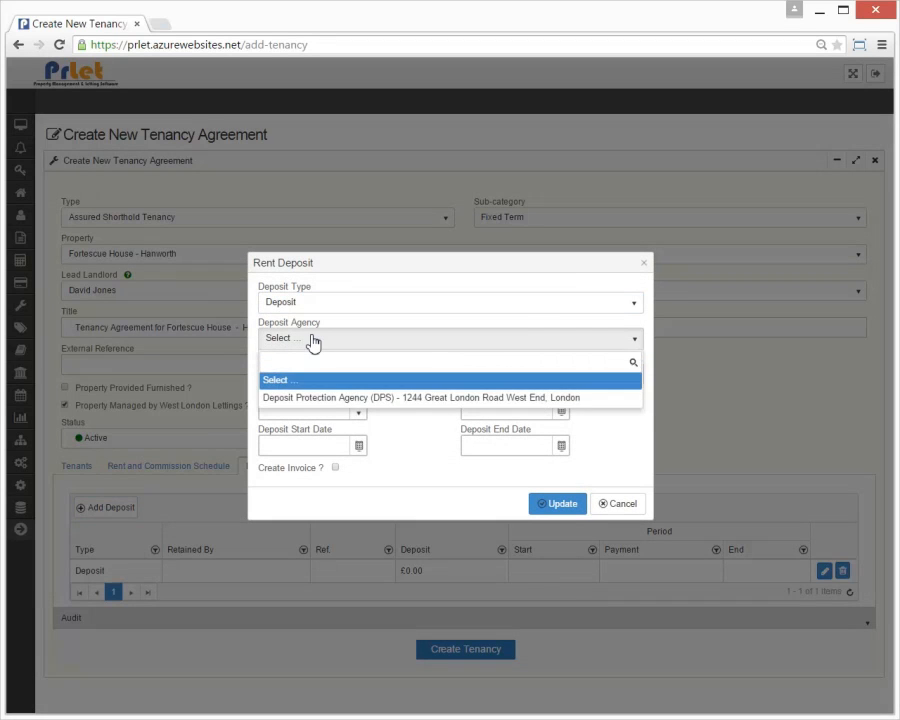
click(331, 397)
click(316, 413)
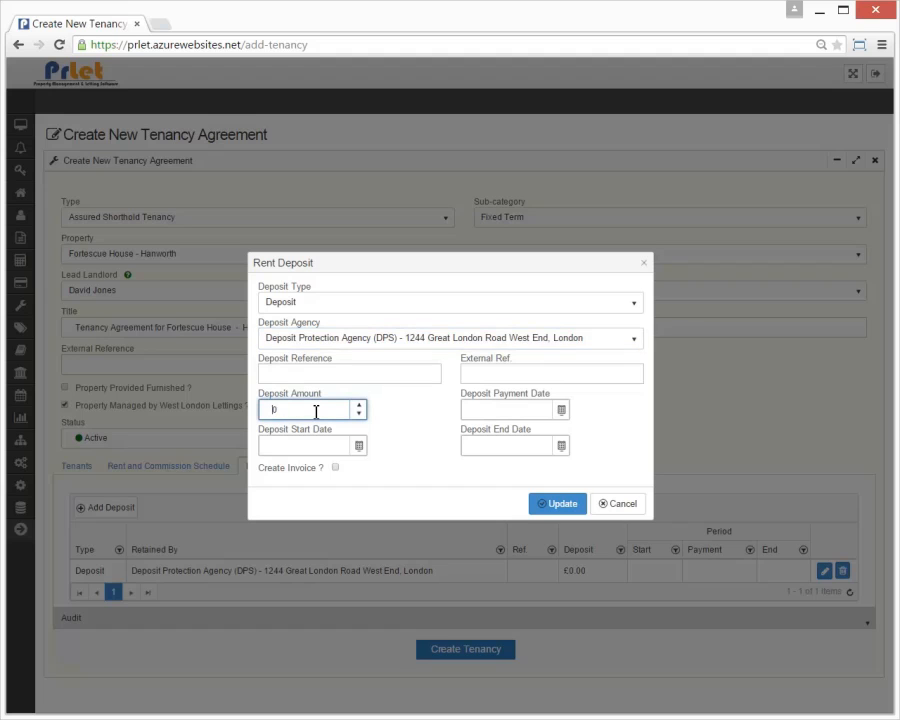
text(1500)
click(335, 467)
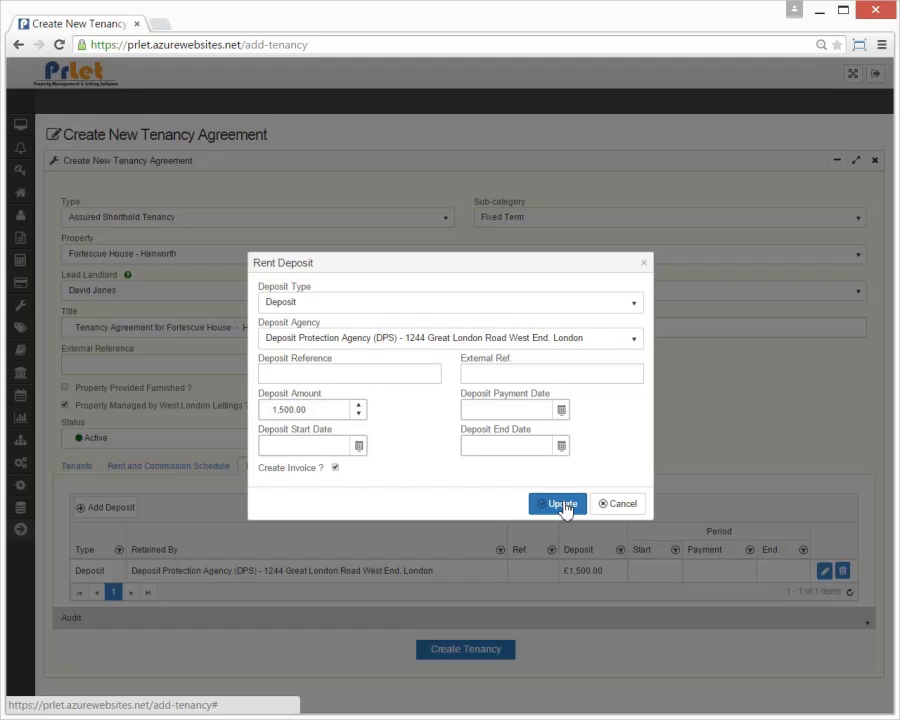
click(565, 505)
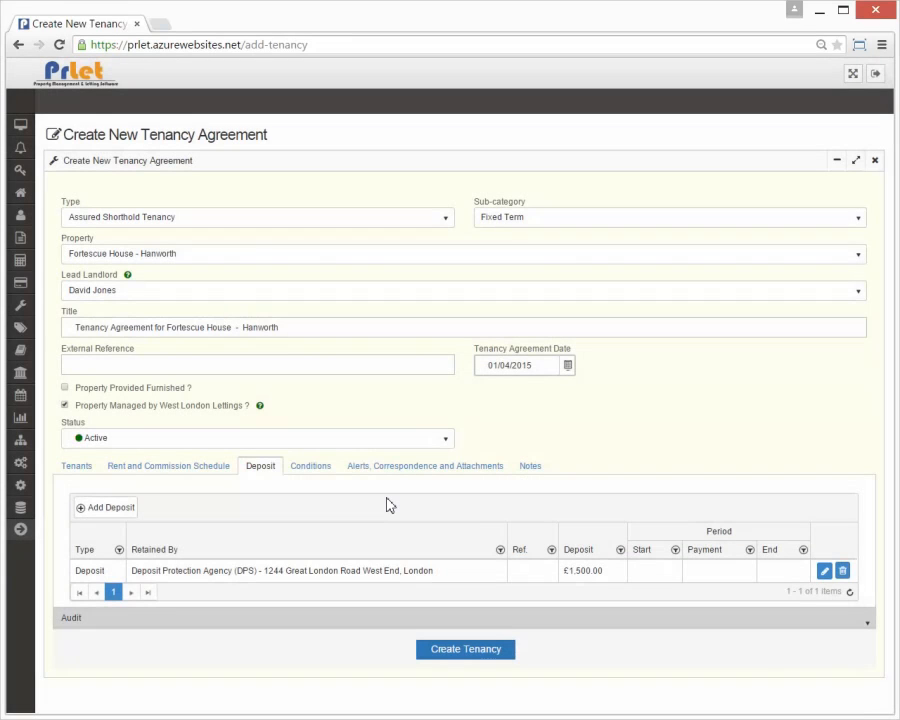
Step: Add a No Pets condition, then review the rent and commission schedule
click(303, 470)
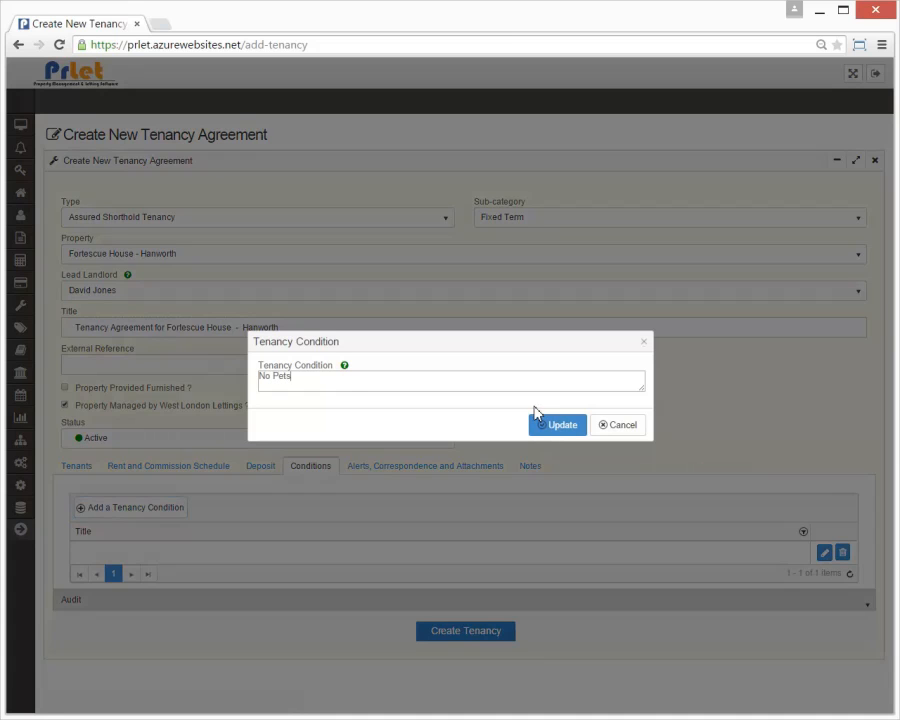
click(550, 428)
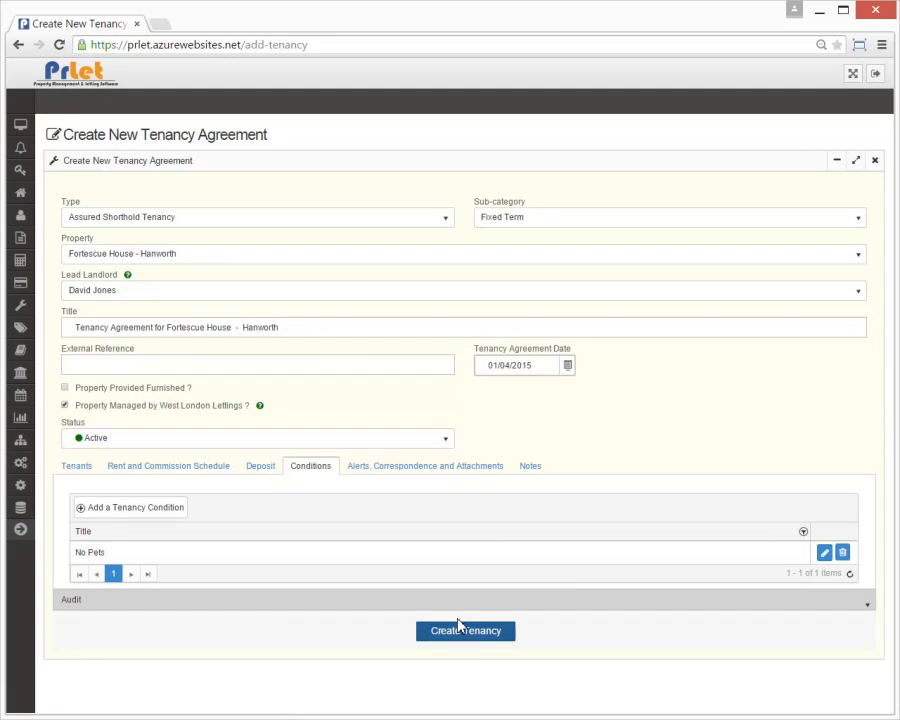
click(209, 472)
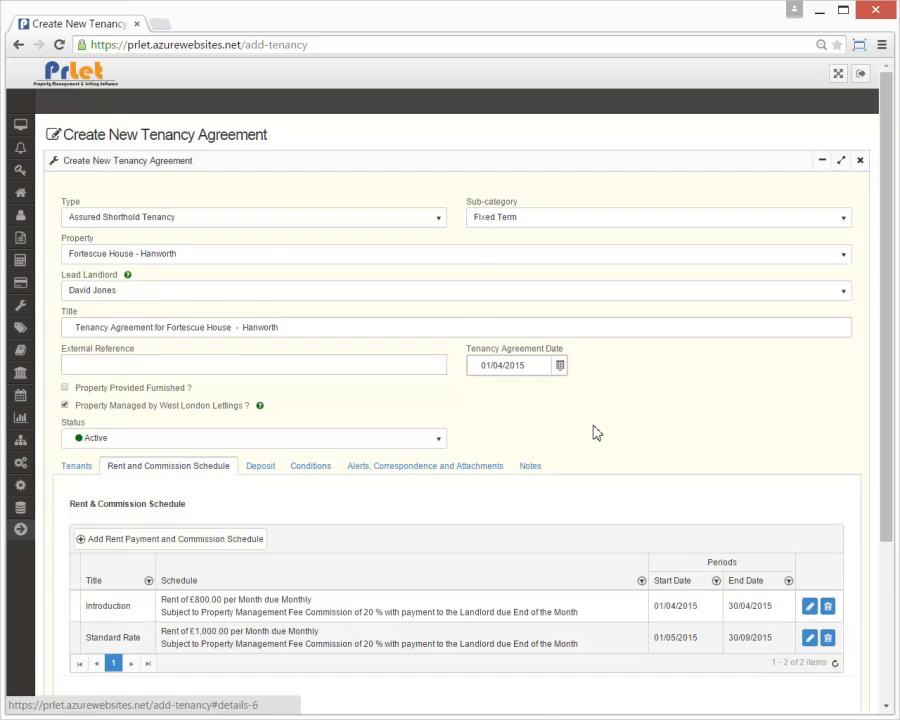
scroll(593, 432, down, 1)
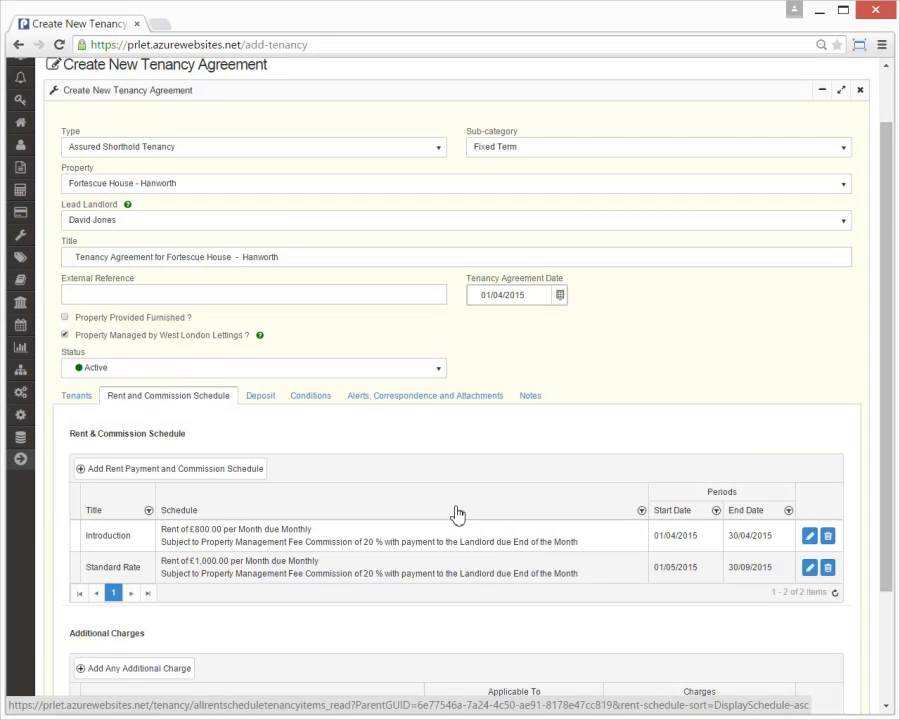
scroll(455, 514, down, 2)
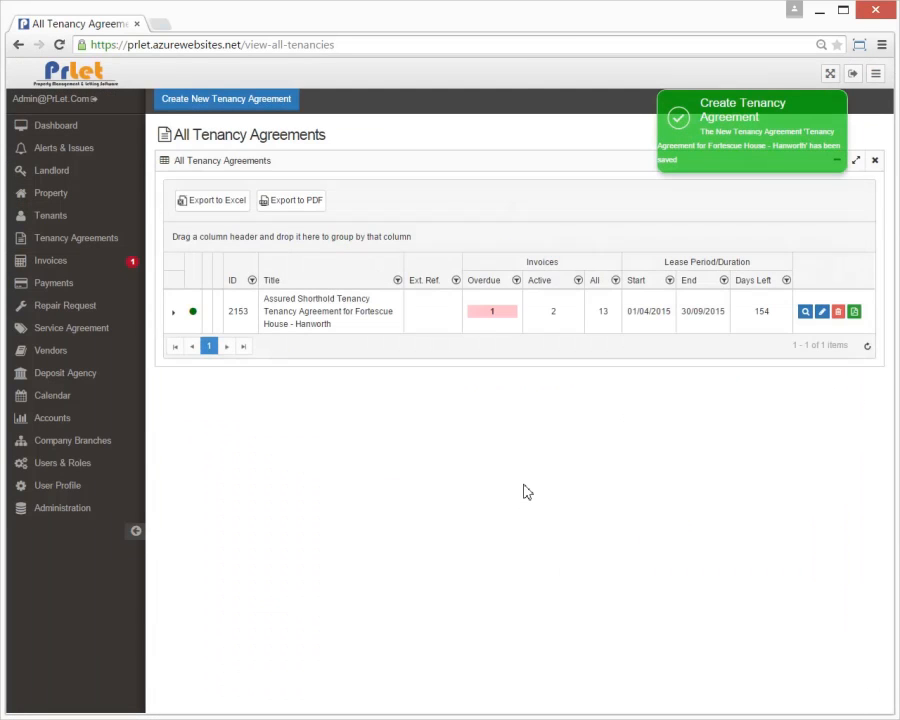
Step: Expand tenancy 2153 and the line items of invoices 3294, 3295 and 3296, then view the agreement document
click(136, 531)
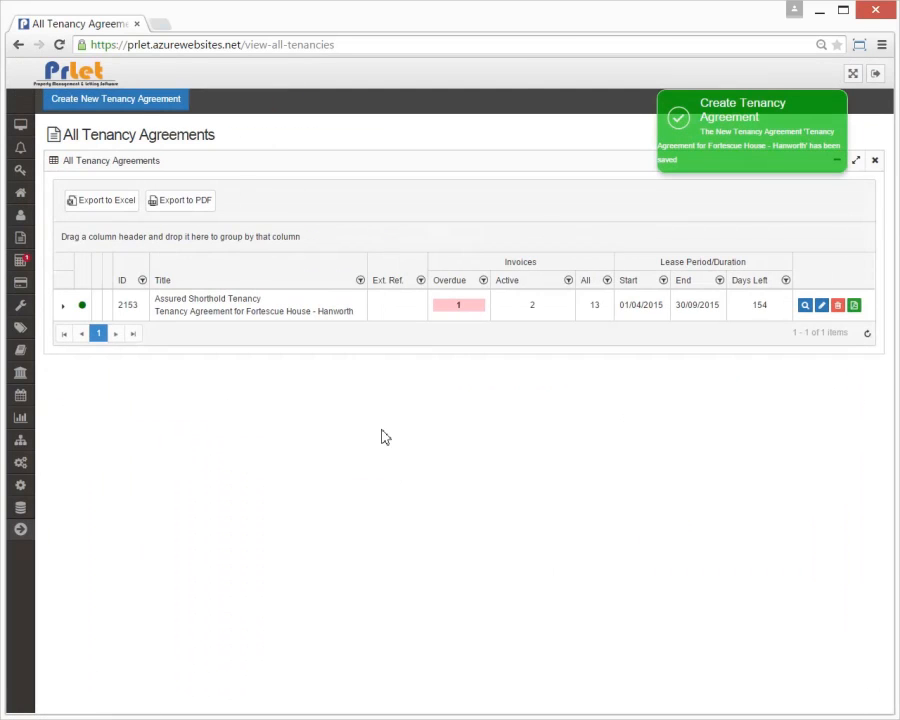
click(63, 307)
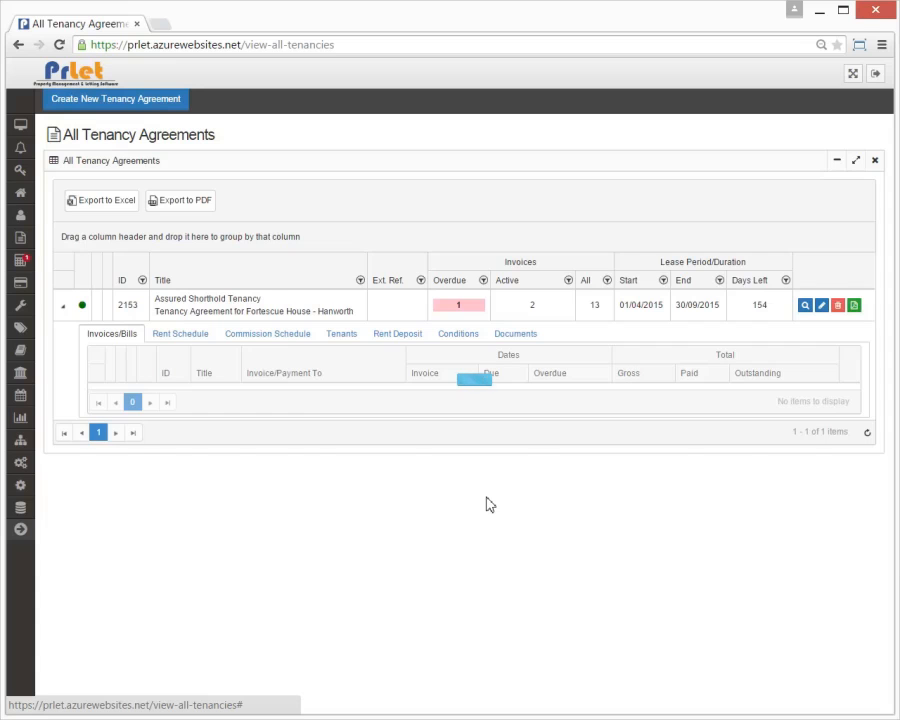
drag(883, 155, 886, 280)
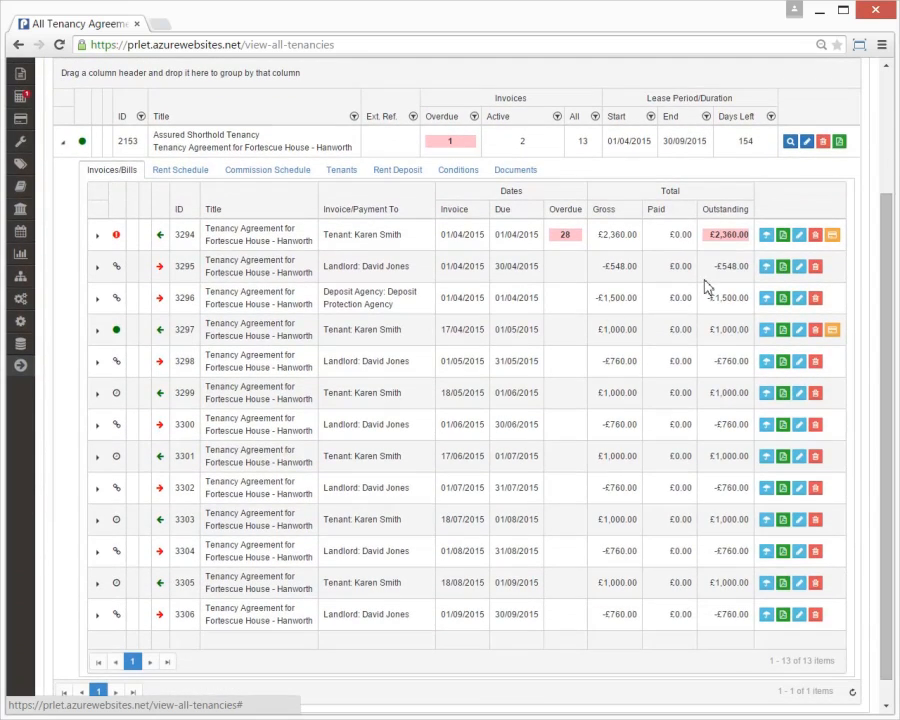
drag(440, 236, 483, 236)
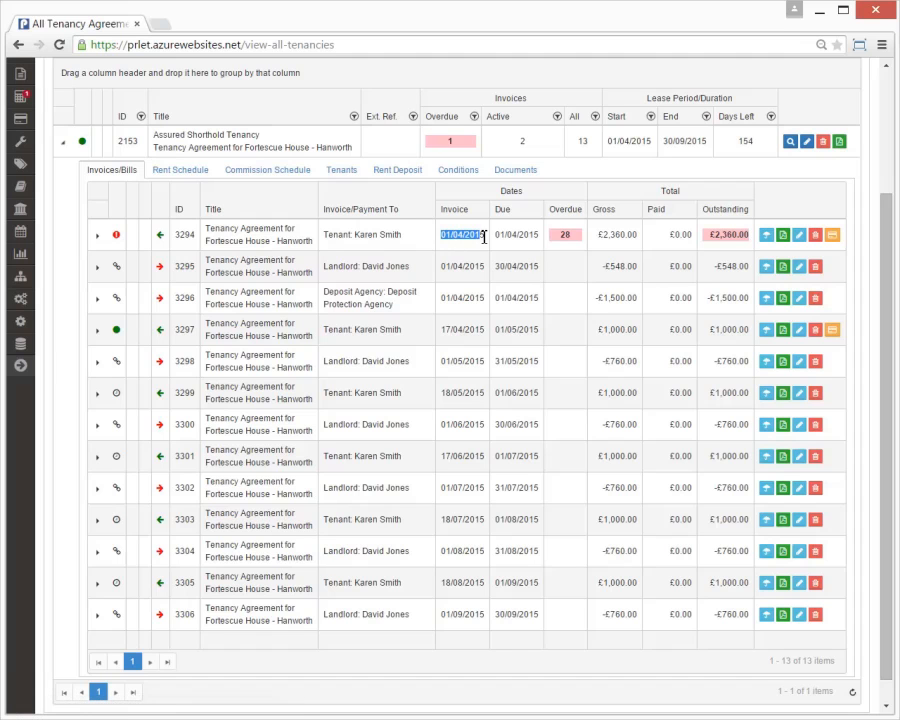
click(99, 237)
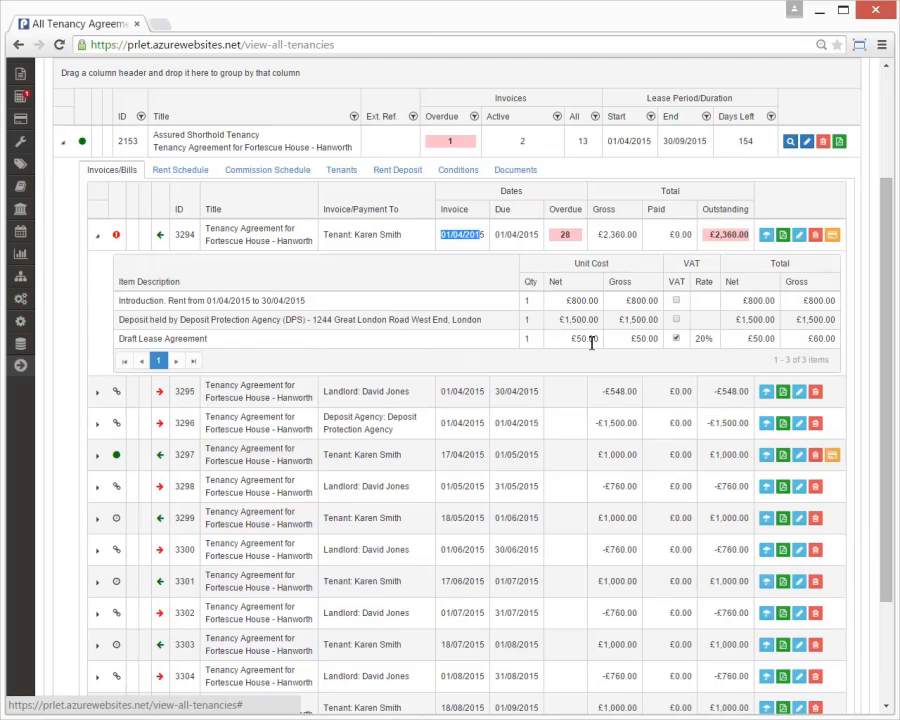
click(97, 396)
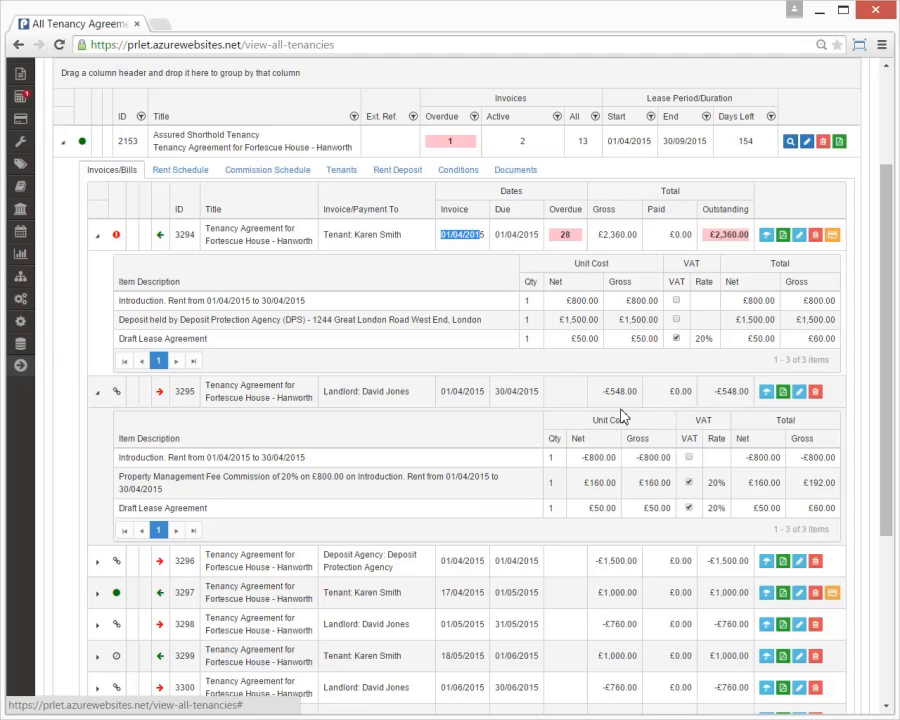
click(97, 561)
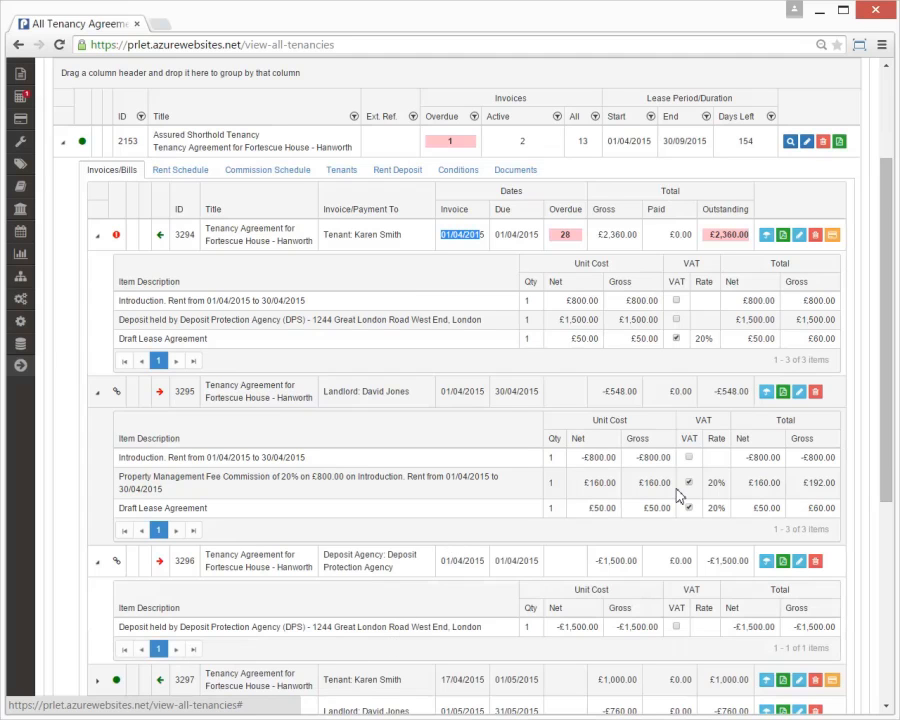
click(839, 141)
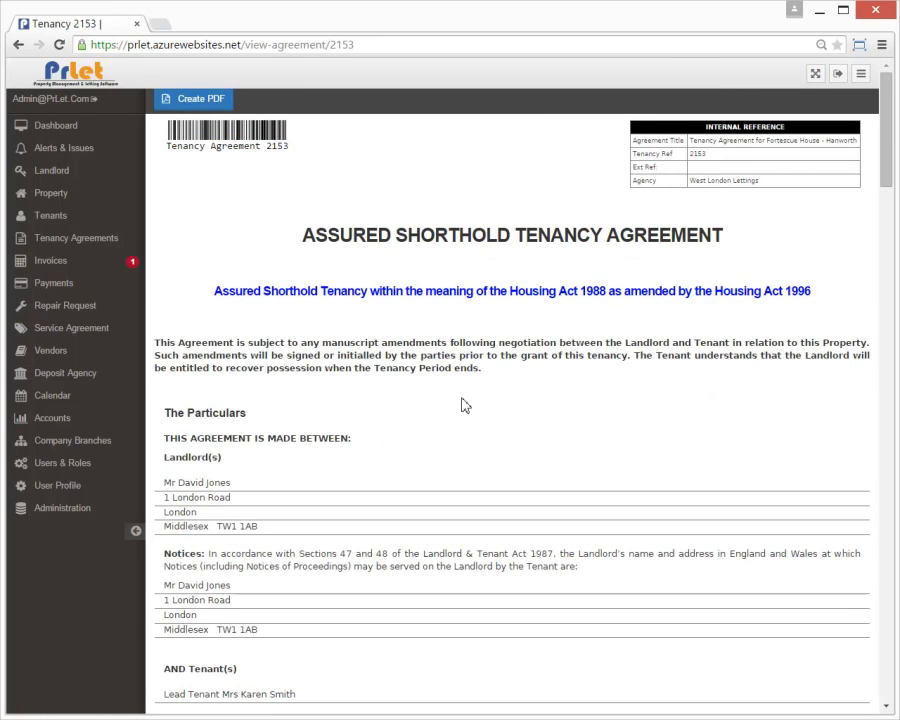
Step: Scroll through the agreement 2153 document, then go back to All Tenancy Agreements
scroll(462, 404, down, 2)
scroll(462, 404, down, 1)
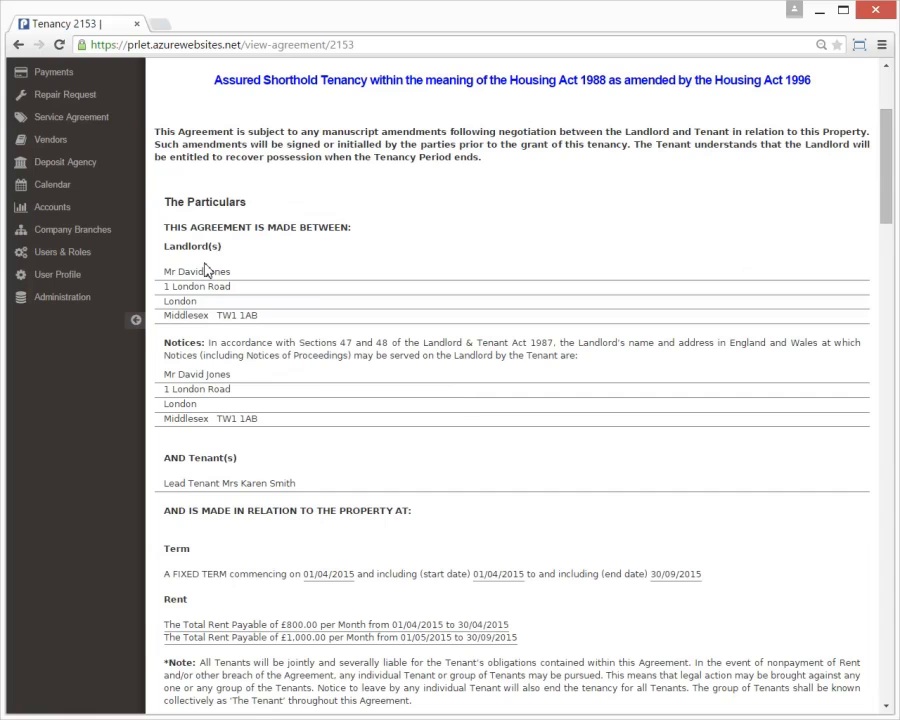
scroll(356, 470, down, 3)
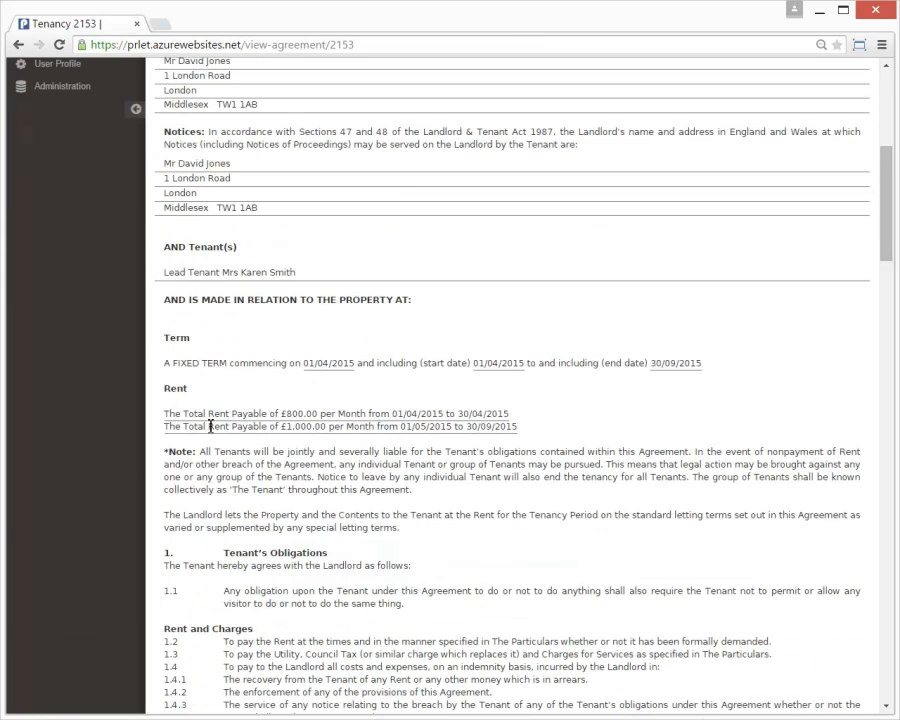
scroll(614, 410, down, 12)
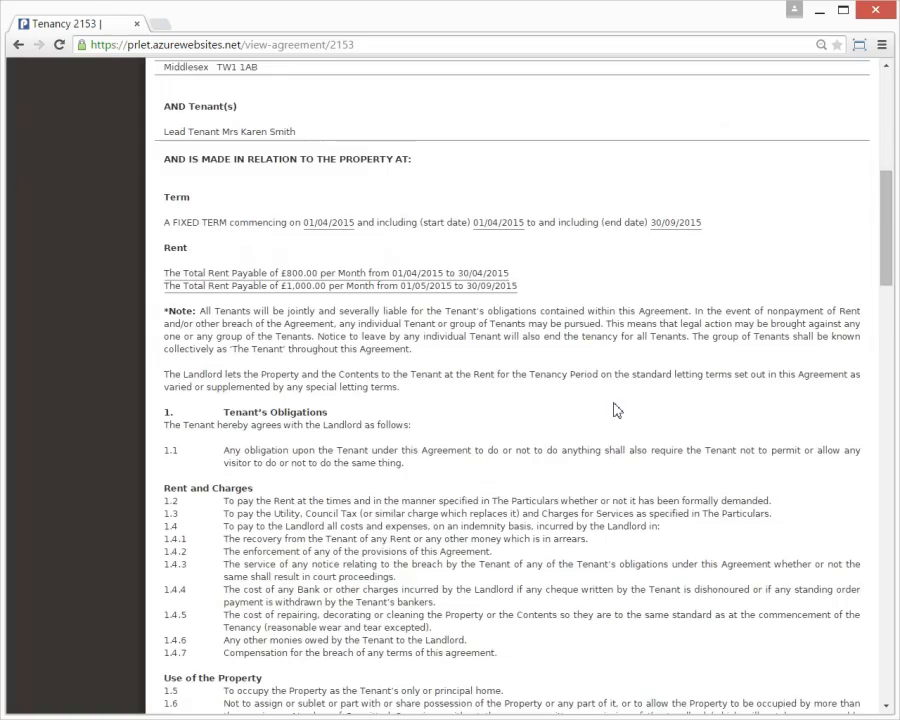
scroll(601, 474, down, 6)
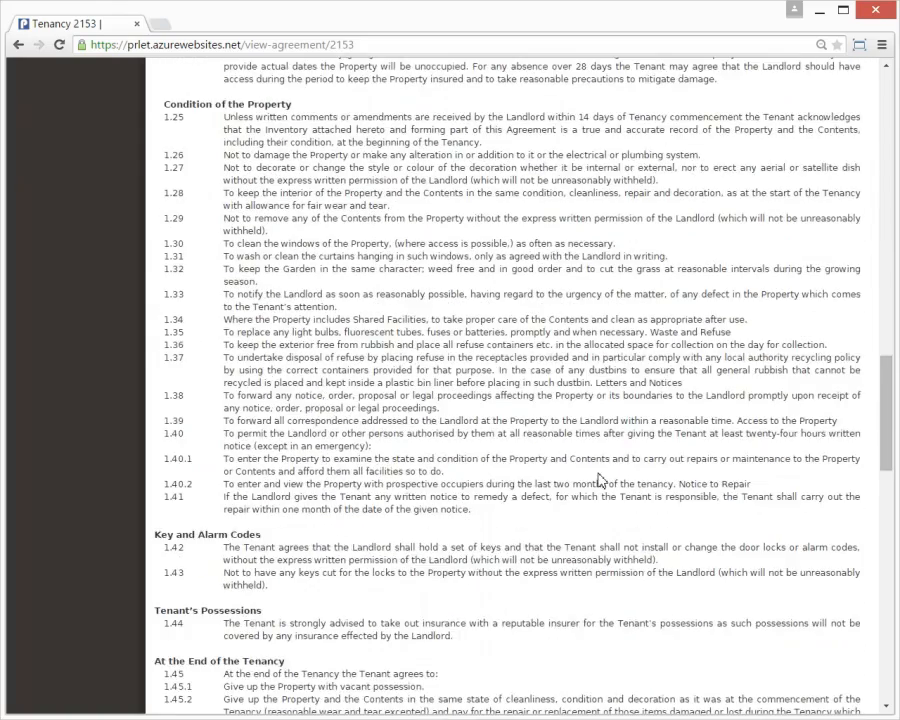
click(18, 44)
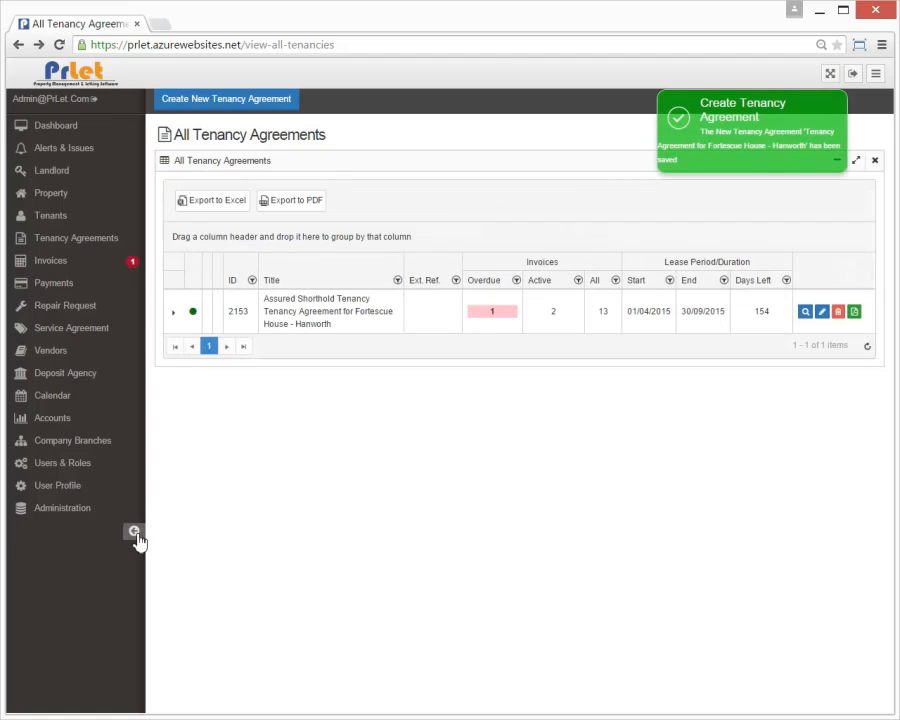
click(136, 531)
click(64, 308)
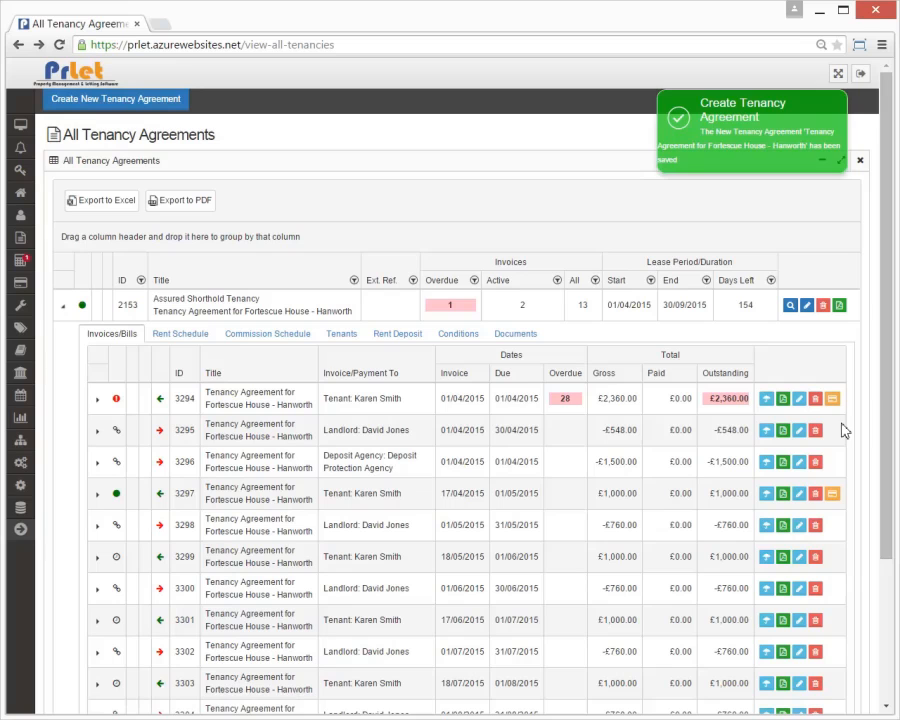
click(786, 402)
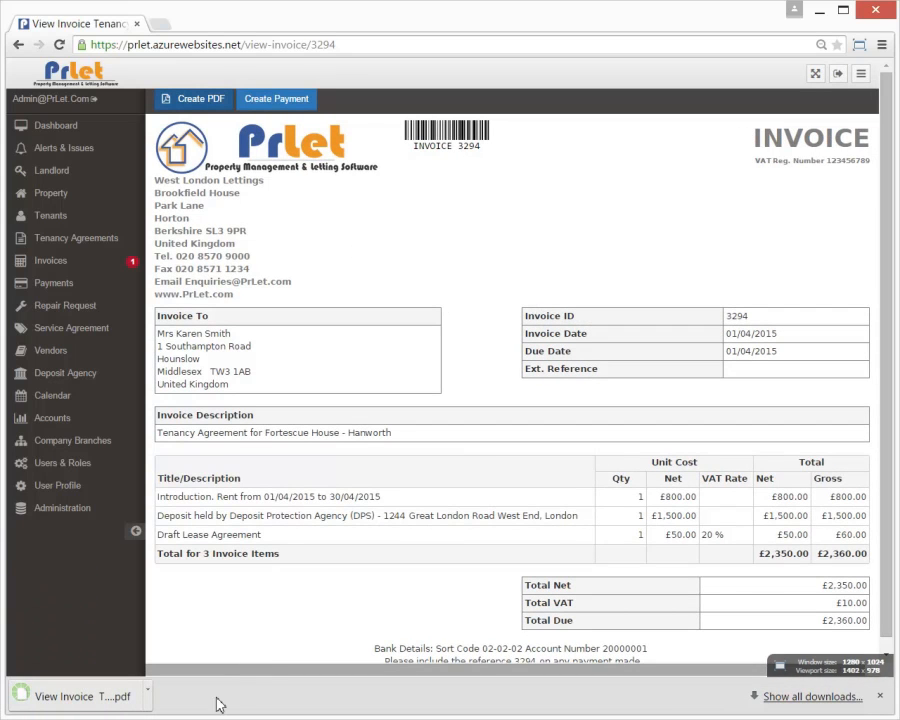
click(97, 706)
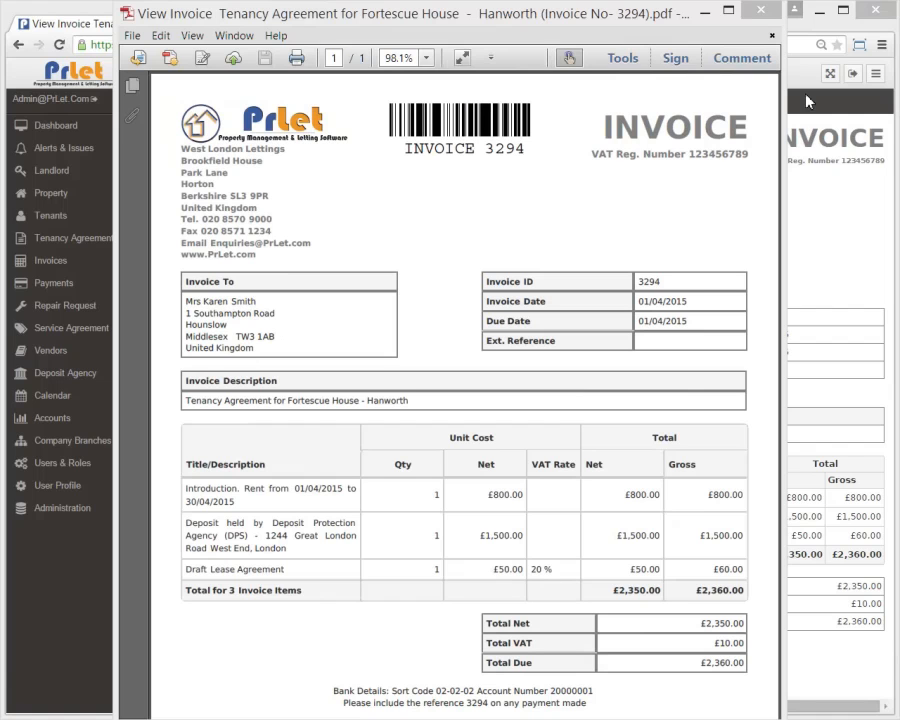
click(761, 10)
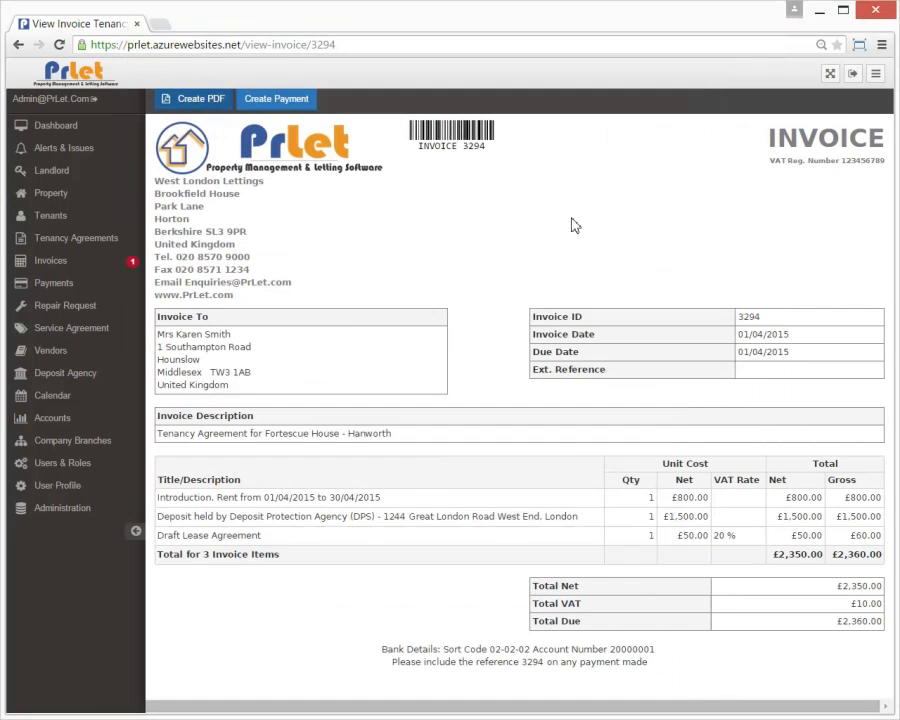
click(19, 44)
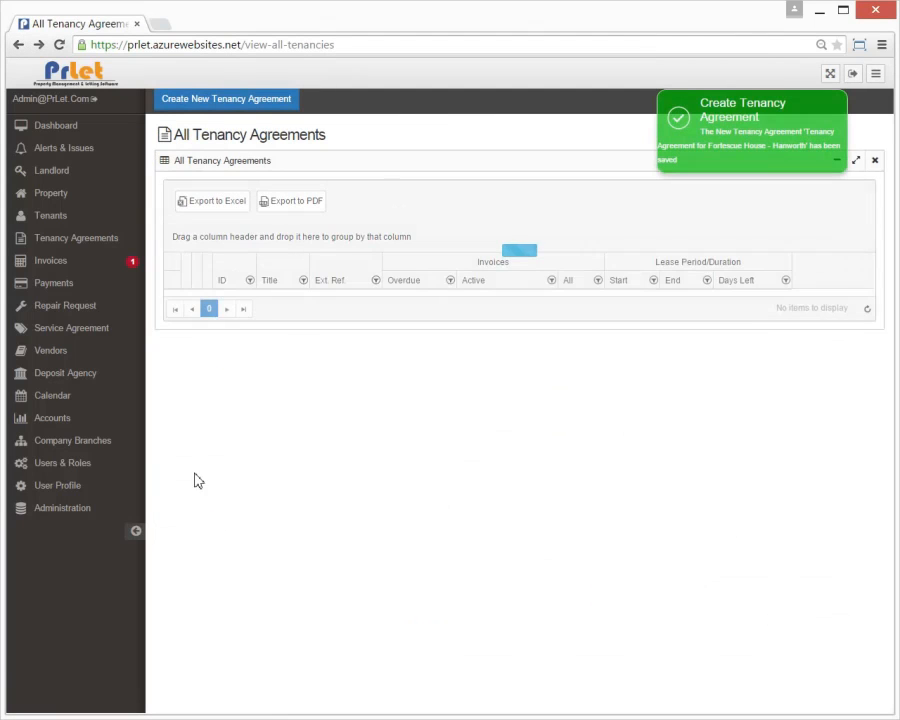
Step: Pay invoice 3294 of tenancy 2153 in Cash, with cleared date 29/04/2015
click(136, 531)
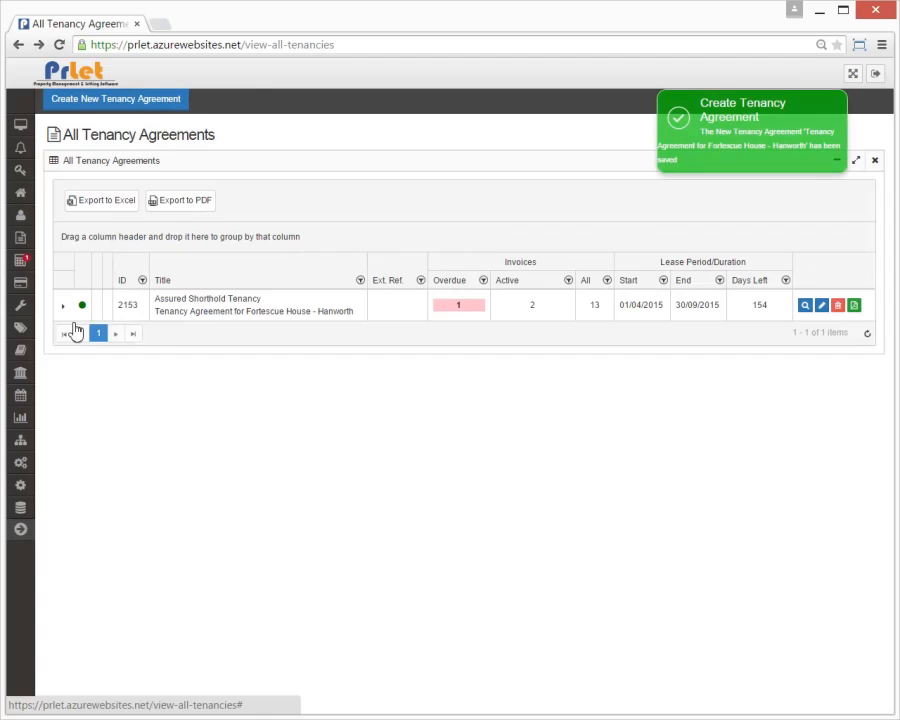
click(64, 307)
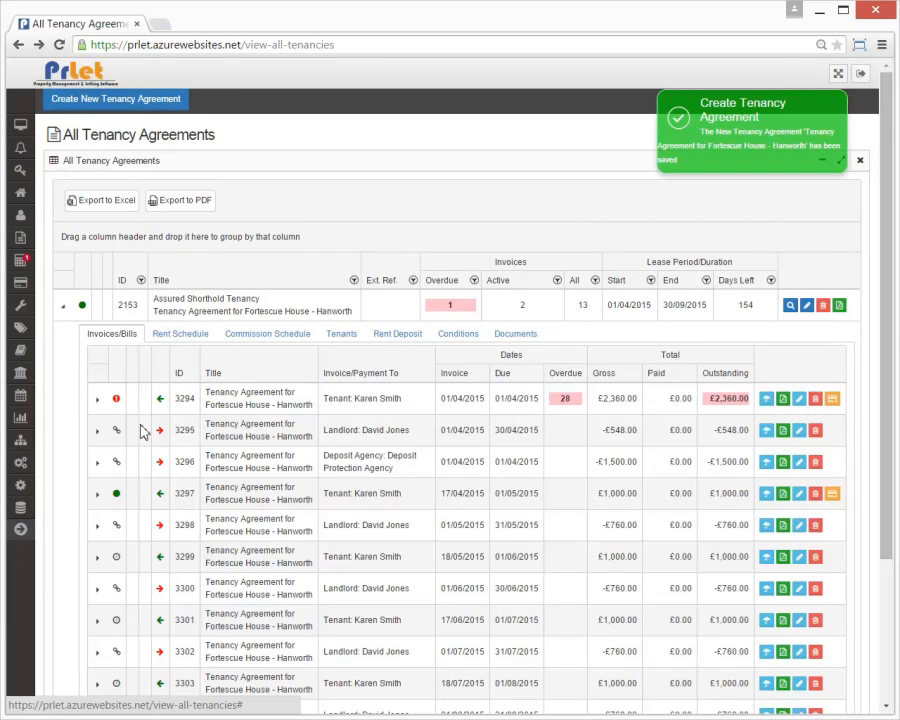
click(834, 400)
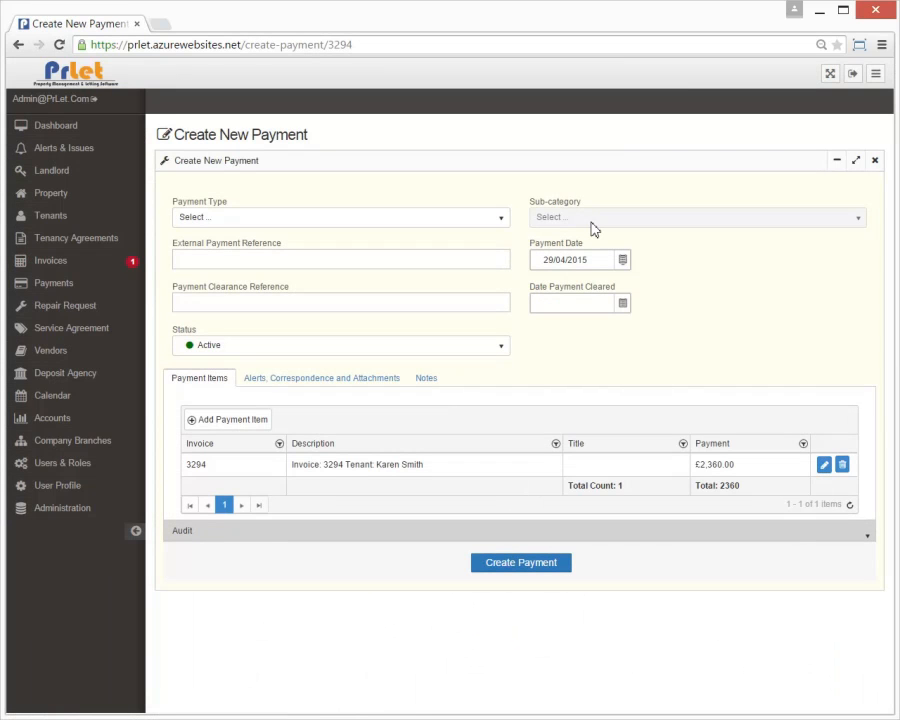
click(358, 217)
click(224, 290)
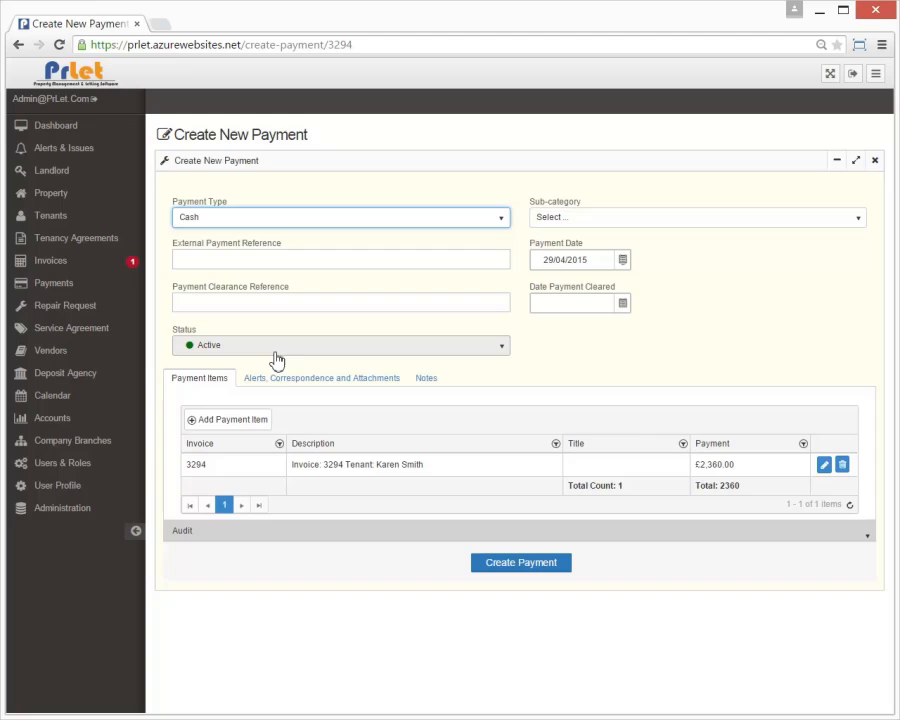
click(624, 304)
click(627, 306)
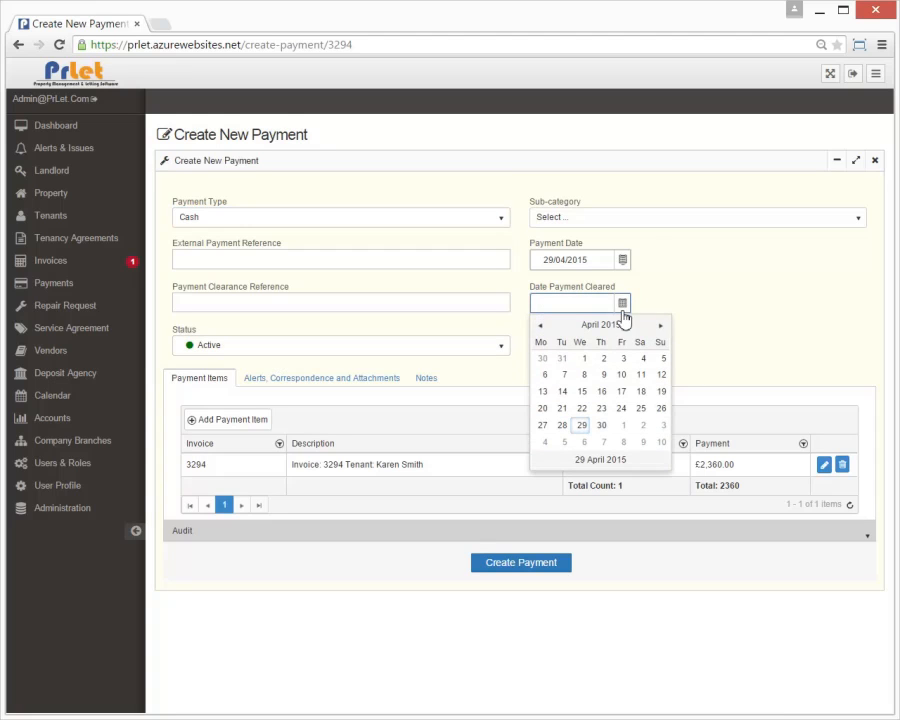
click(583, 424)
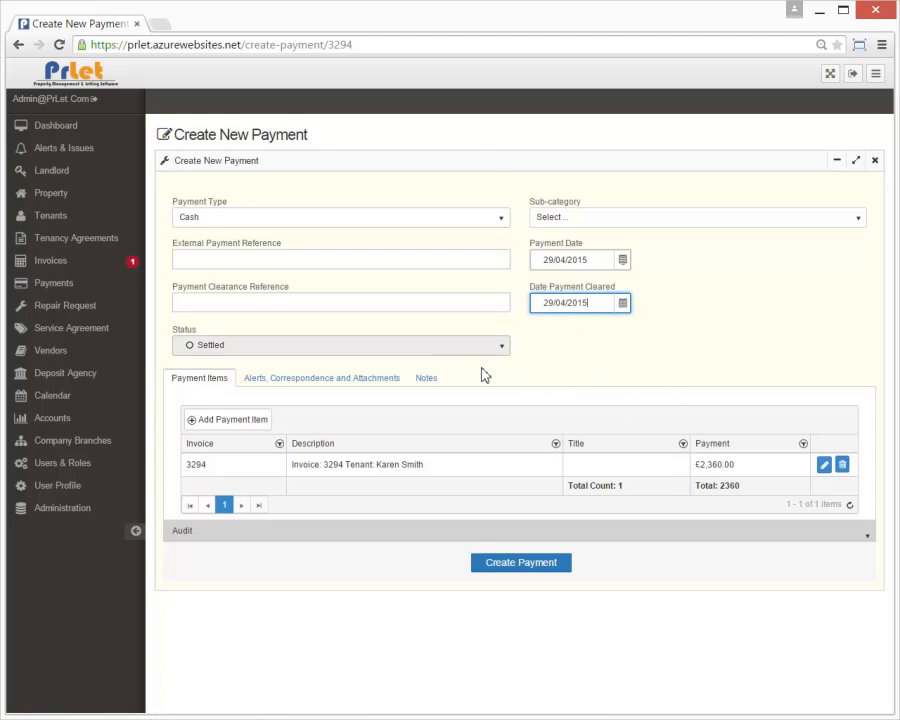
click(541, 569)
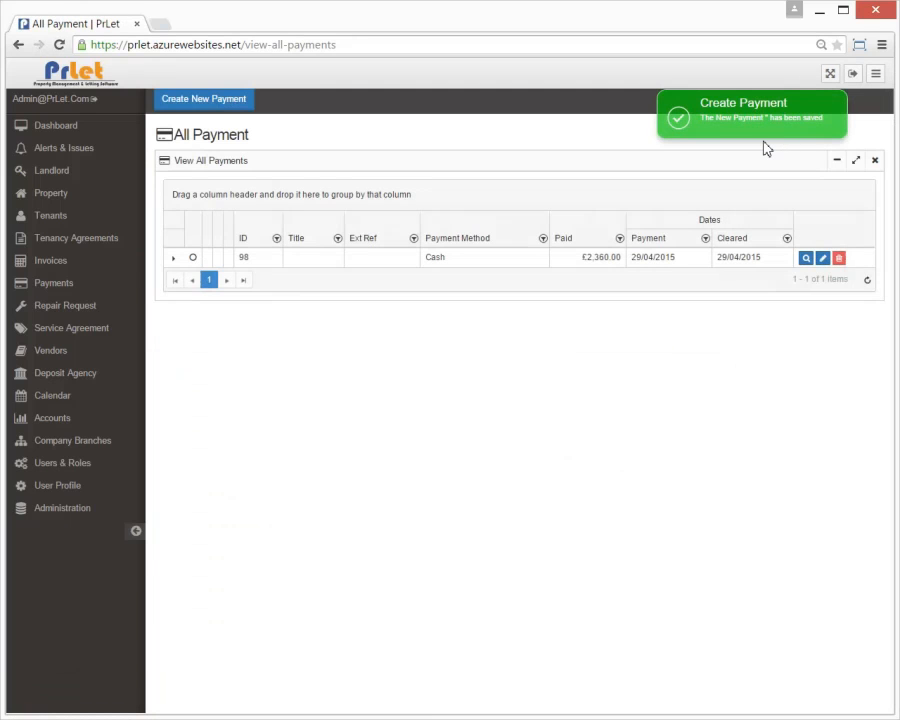
Step: Check payment 98's invoice, then list all tenancy agreements and expand tenancy 2153 to confirm invoice 3294 is fully paid
click(172, 259)
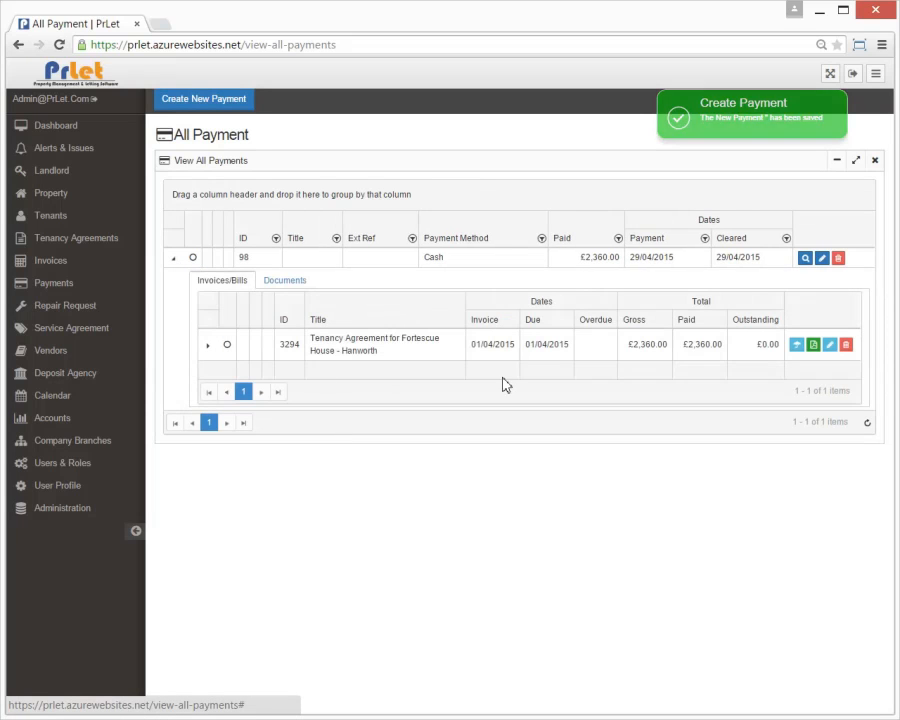
click(117, 239)
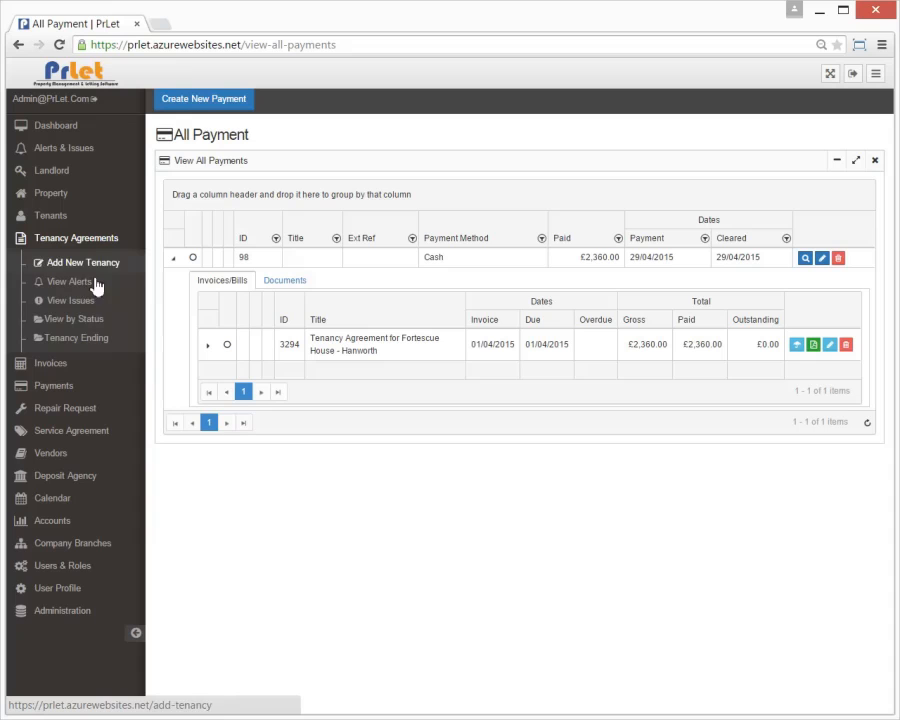
click(58, 319)
click(44, 393)
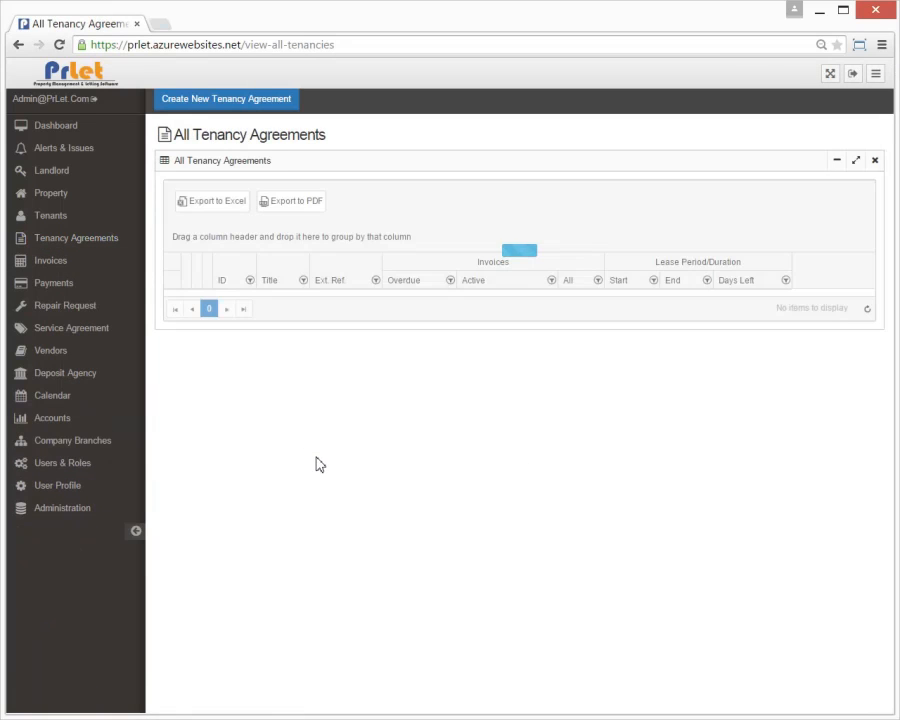
click(136, 531)
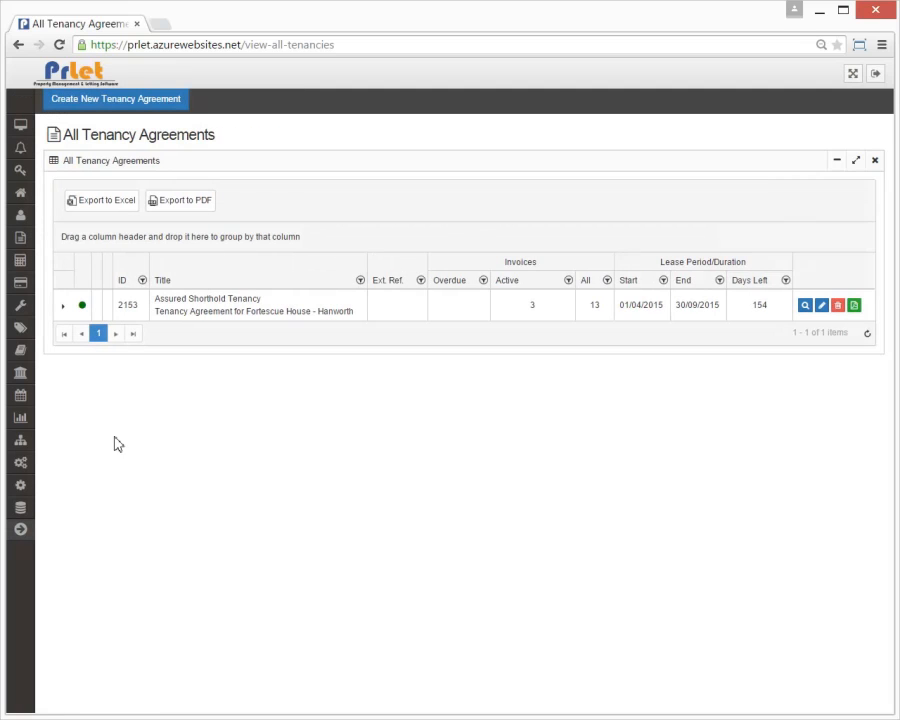
click(63, 307)
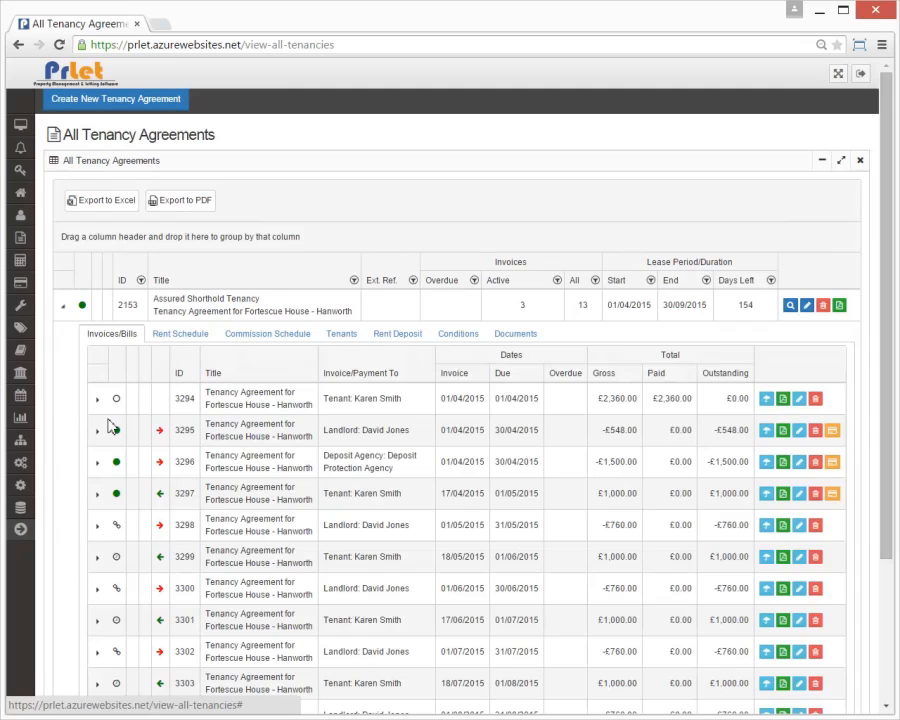
mouse_move(117, 404)
Step: Open the Accounts revenue report covering all periods
click(20, 529)
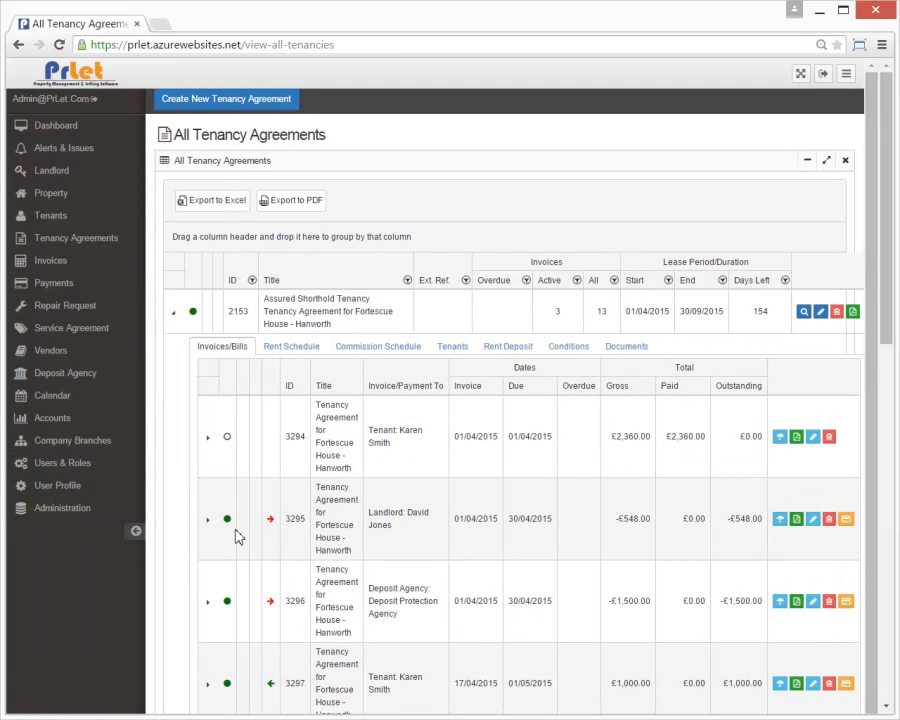
click(50, 418)
click(80, 444)
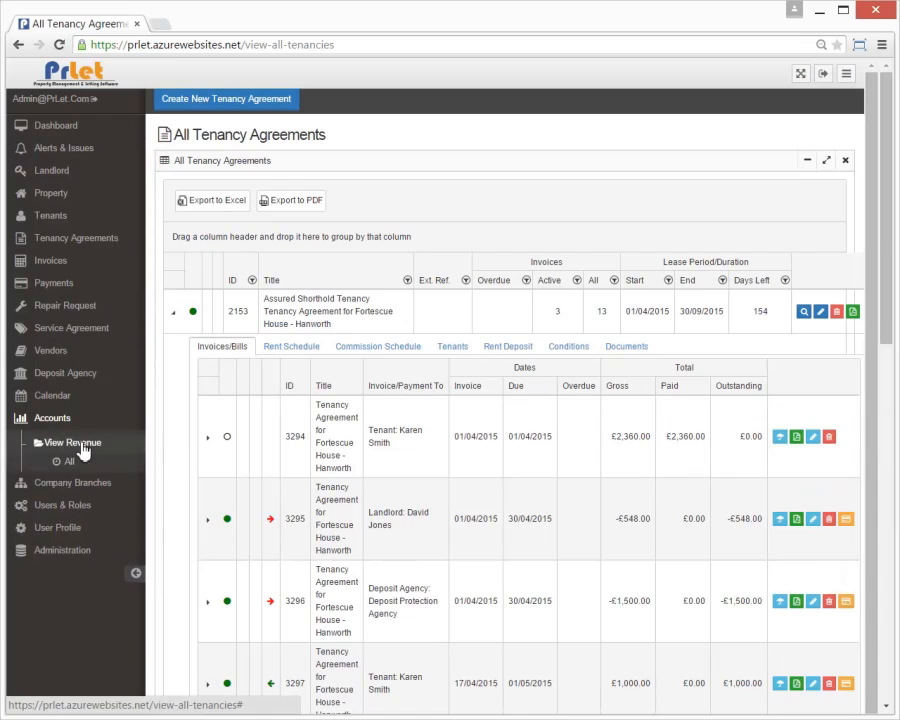
click(70, 461)
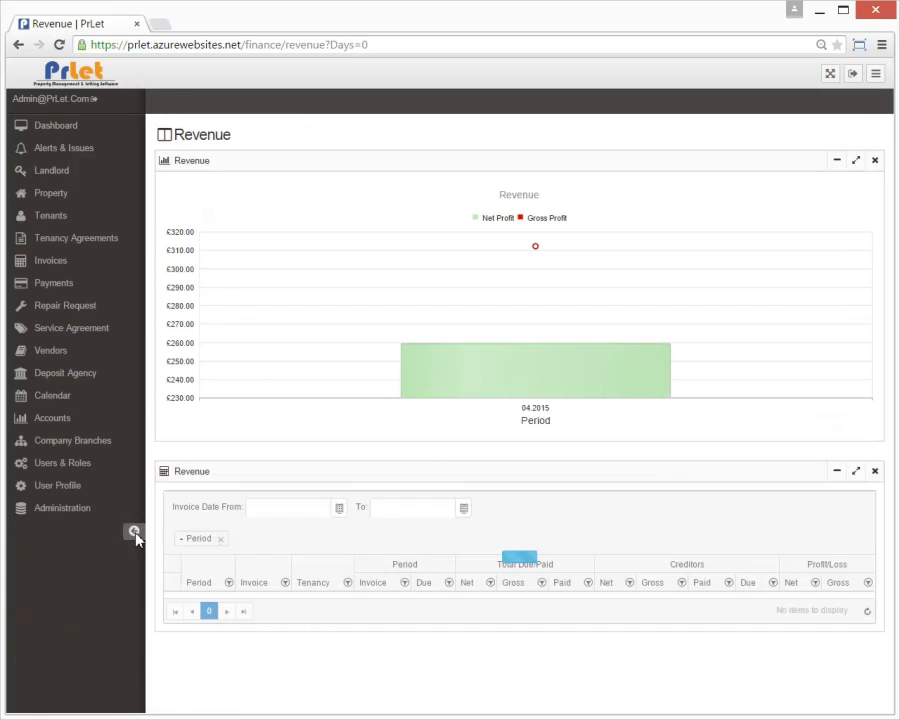
Step: Review the 04.2015 report's £260.00 net profit and -£2,048.00 due, then go to the Dashboard
click(135, 528)
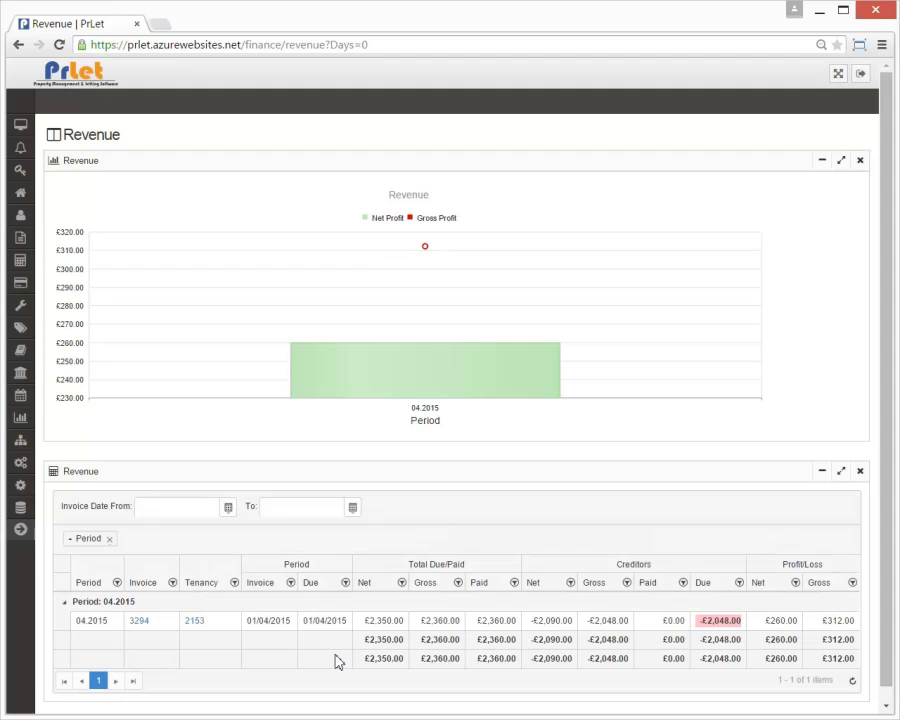
mouse_move(457, 390)
click(706, 622)
mouse_move(19, 128)
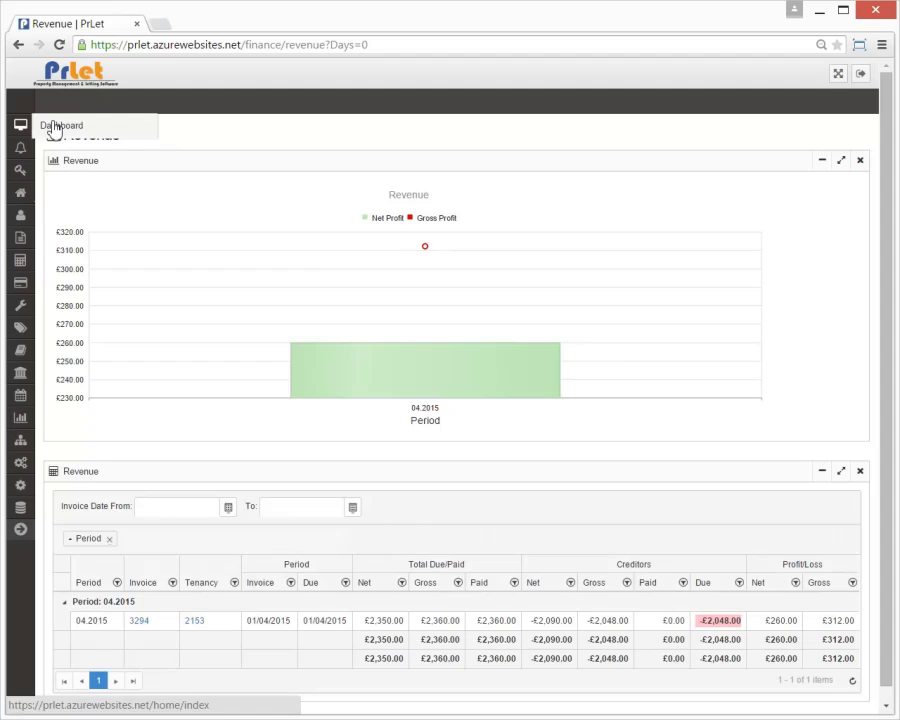
click(55, 128)
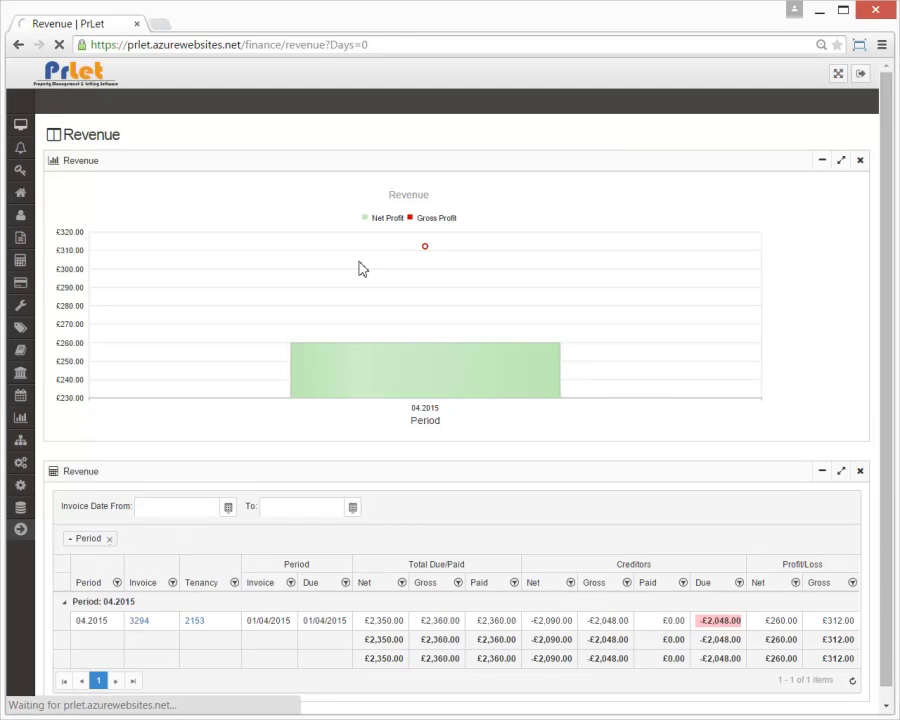